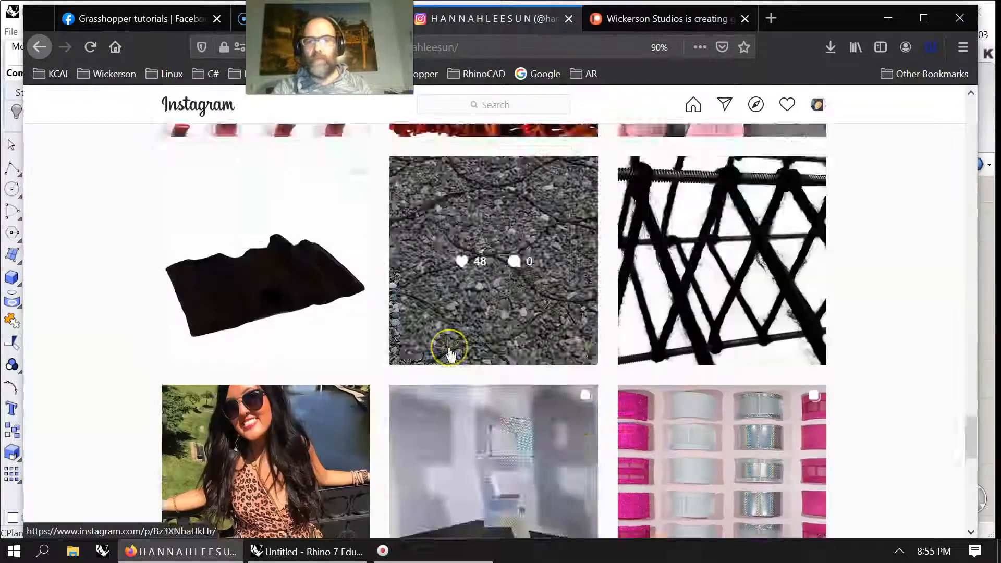
Look through the artist's Instagram post grid and switch to Rhino with Grasshopper
scroll(449, 344, down, 2)
scroll(449, 343, up, 9)
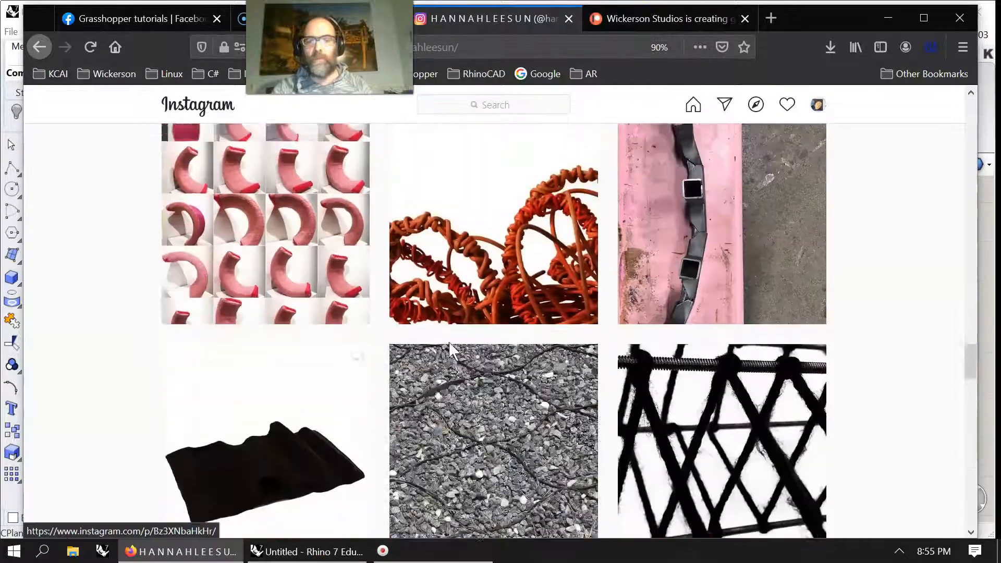
scroll(451, 349, up, 15)
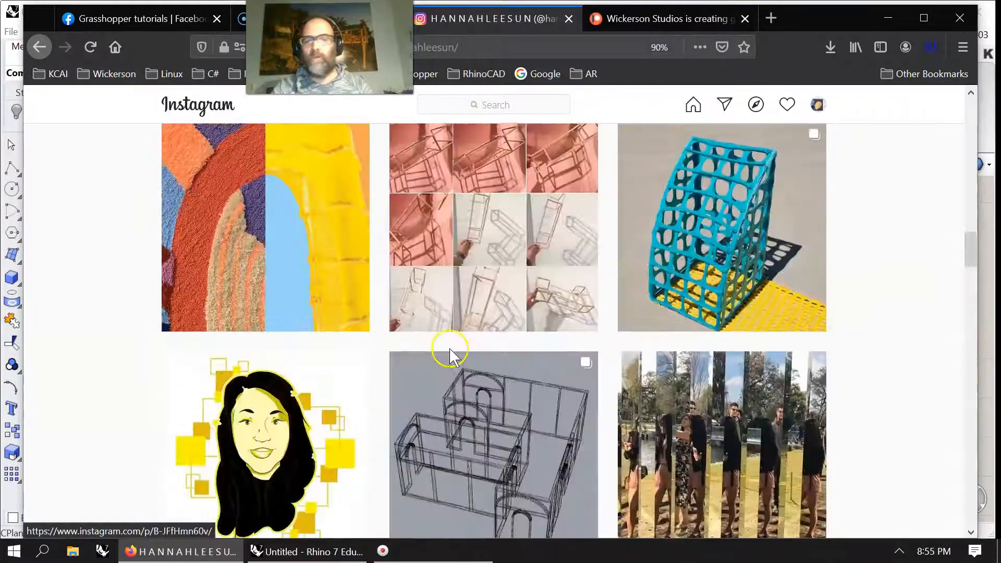
scroll(451, 353, up, 15)
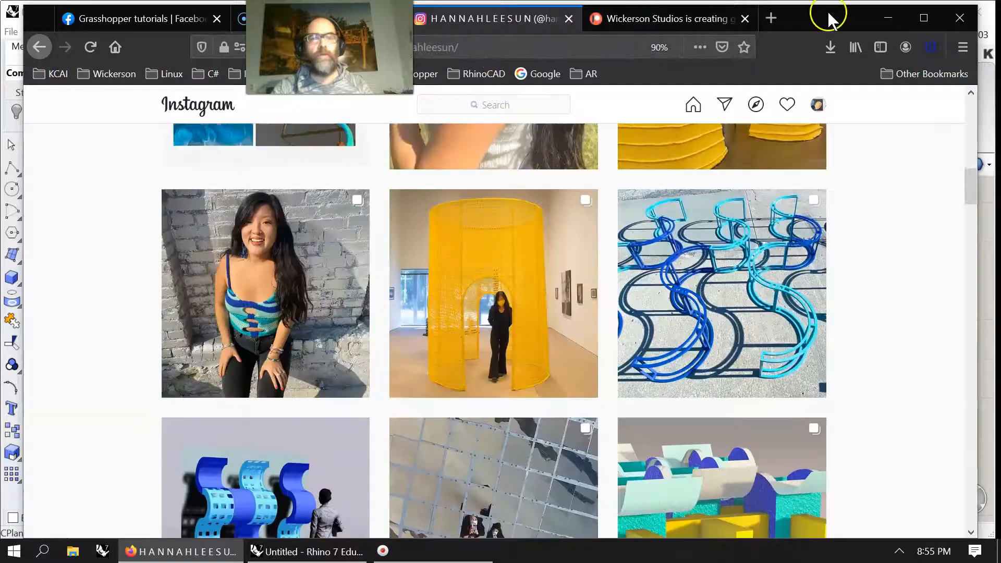
click(888, 18)
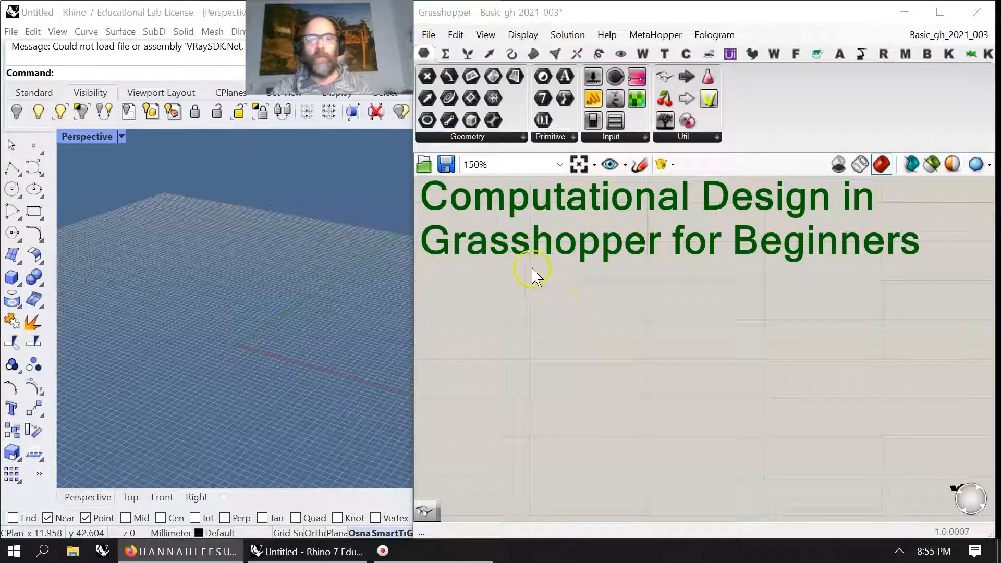
Reduce the height of Grasshopper's component palette to two icon rows and look at the Maths components
drag(628, 152, 625, 131)
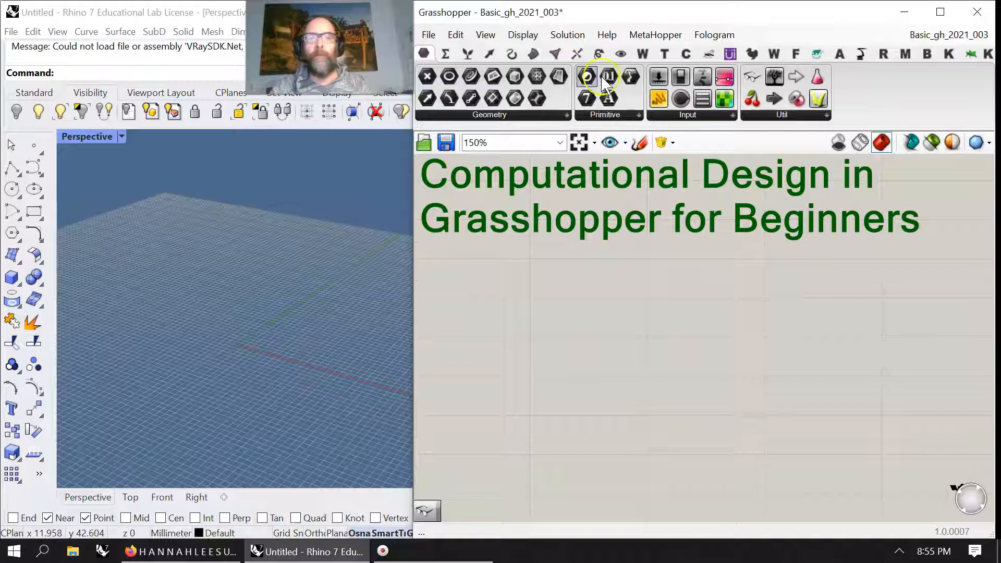
mouse_move(425, 54)
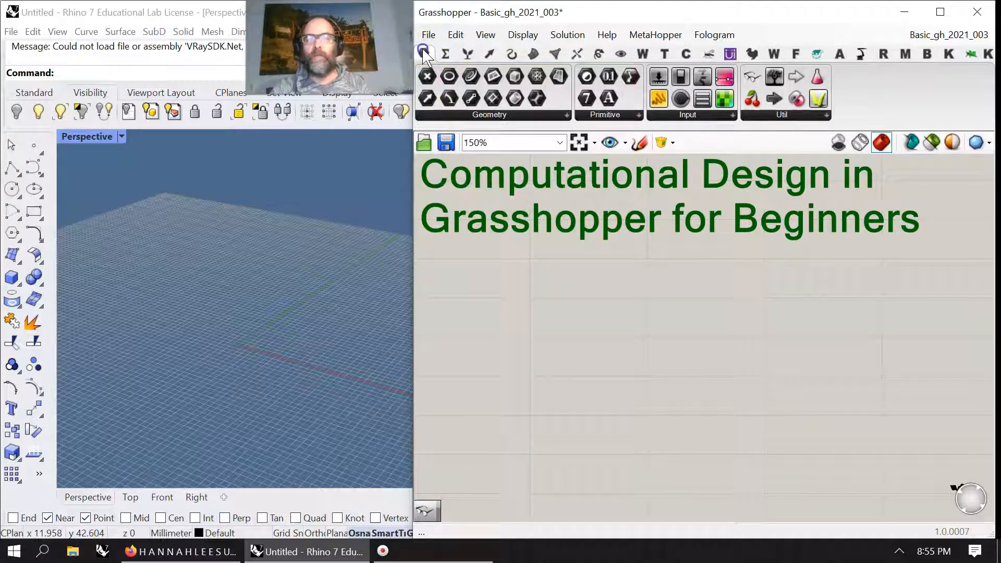
click(445, 54)
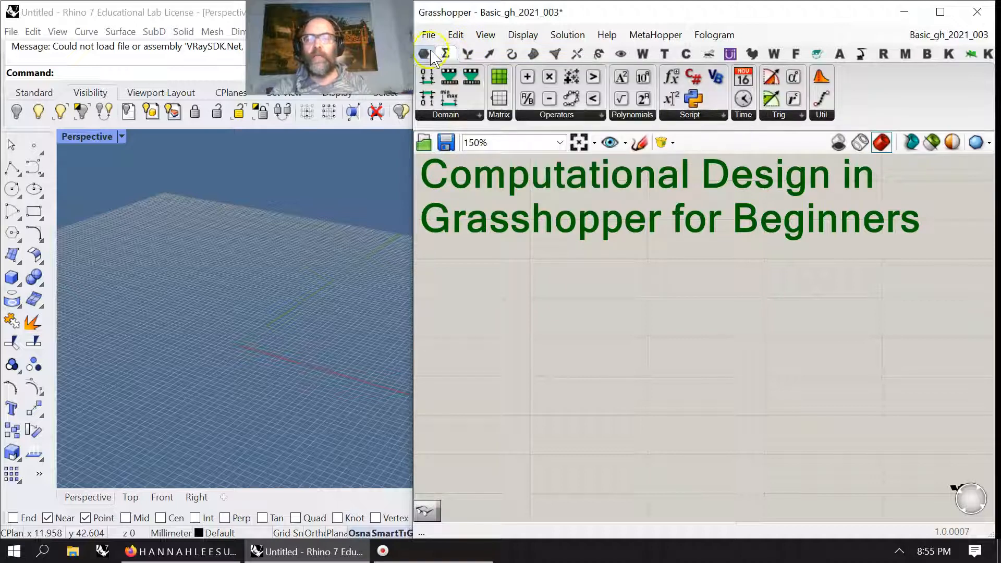
mouse_move(429, 53)
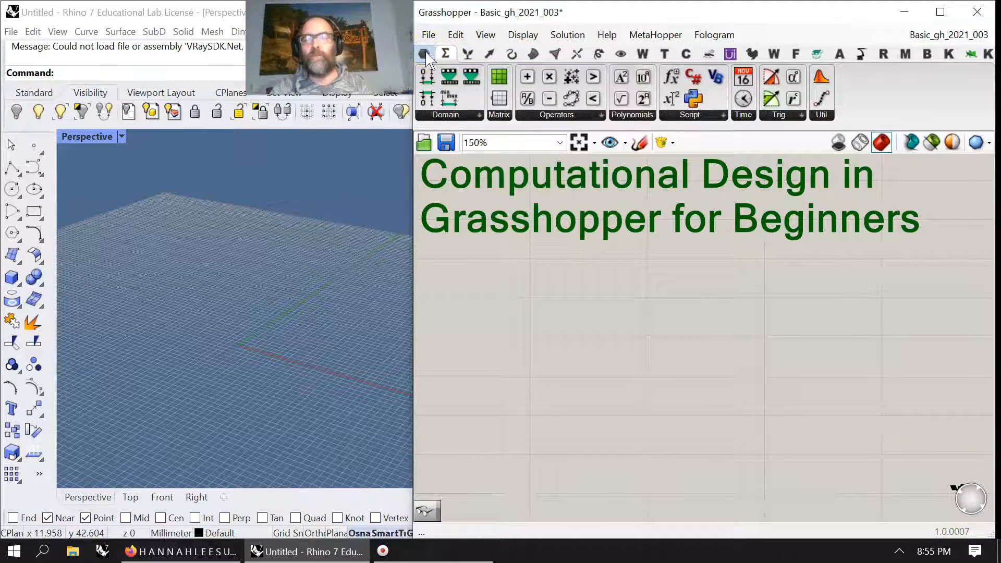
click(444, 56)
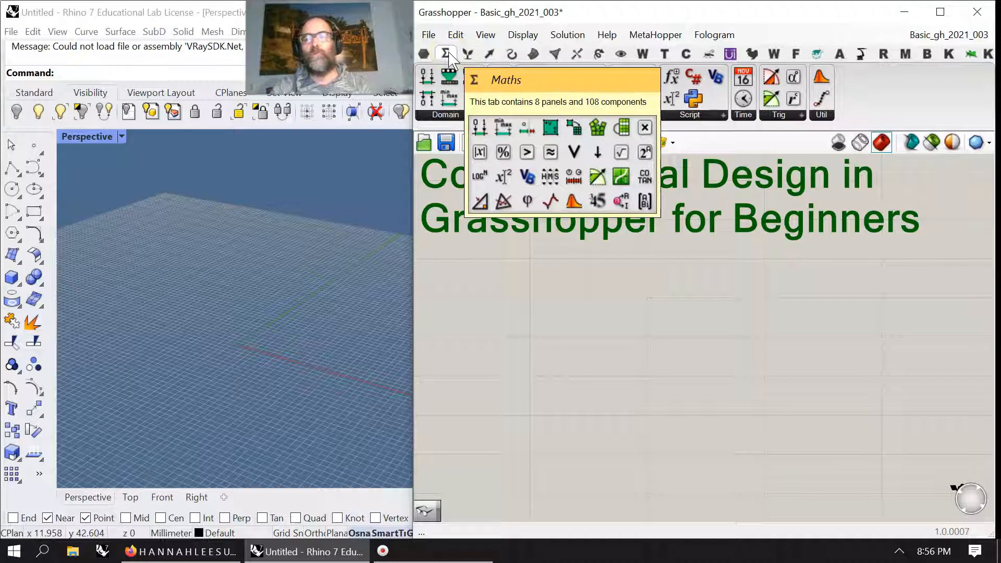
click(469, 54)
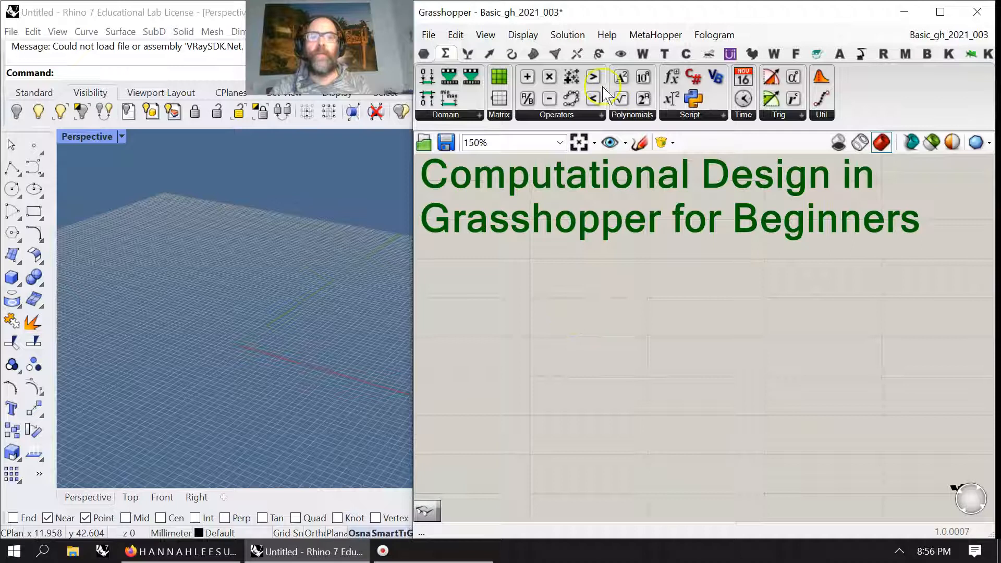
Place a Quad Sphere component on the canvas below the title and select it to examine its preview in Rhino
click(533, 53)
click(635, 118)
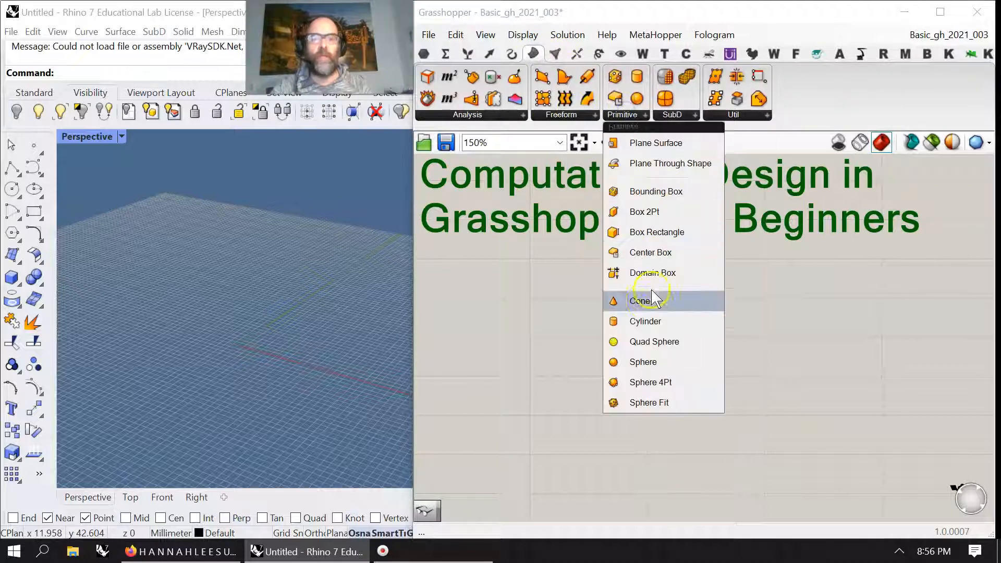
click(654, 343)
click(573, 319)
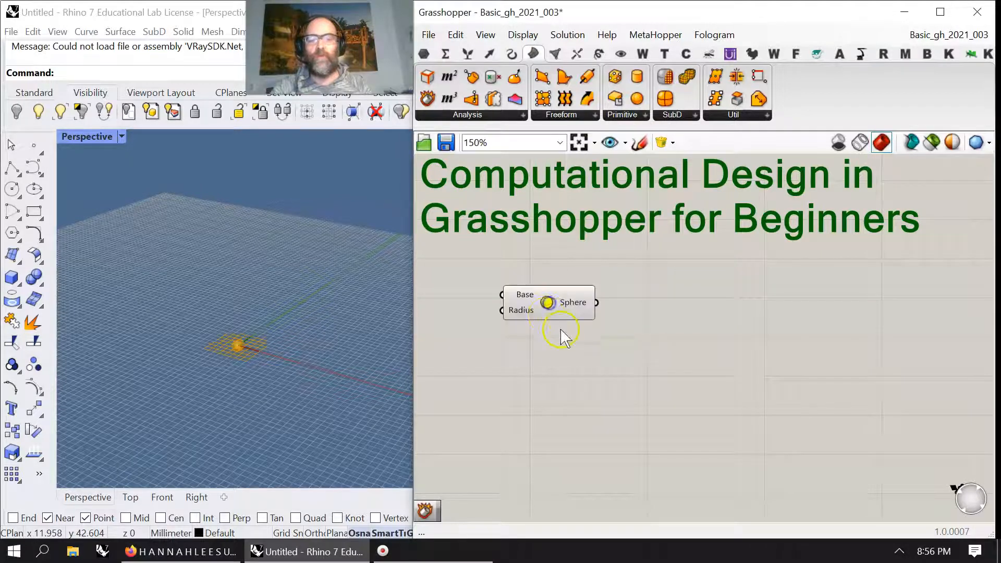
scroll(190, 314, up, 10)
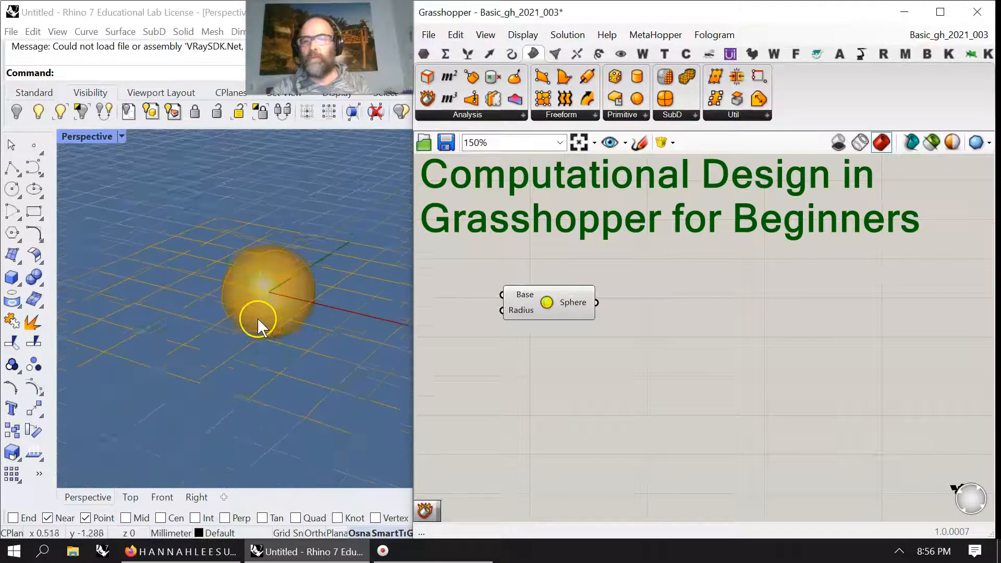
click(560, 306)
right_drag(316, 306, 376, 250)
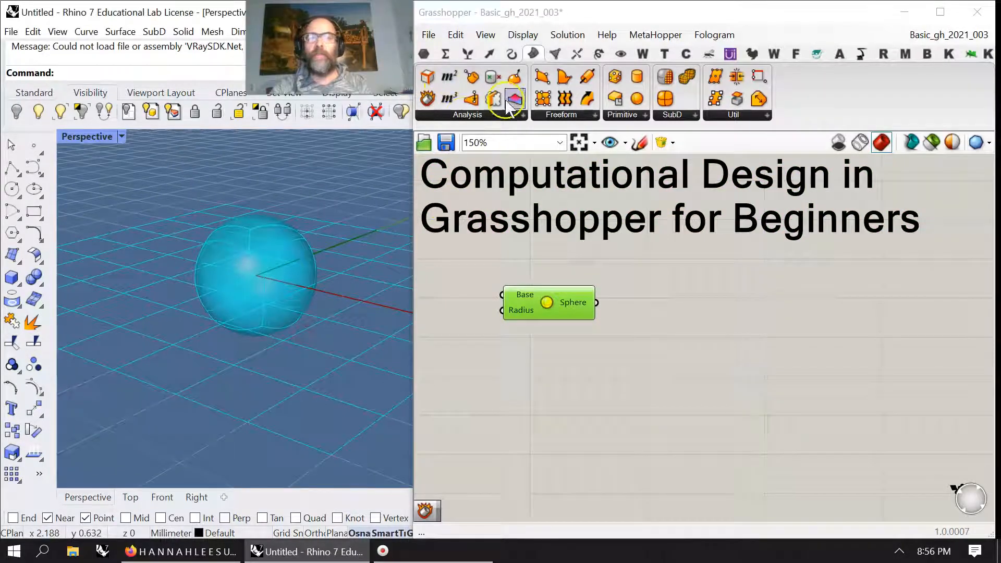
Add a Deconstruct Brep component beside the Quad Sphere and connect the Sphere output to its Brep input
drag(427, 99, 673, 305)
drag(597, 302, 660, 311)
right_drag(343, 369, 308, 351)
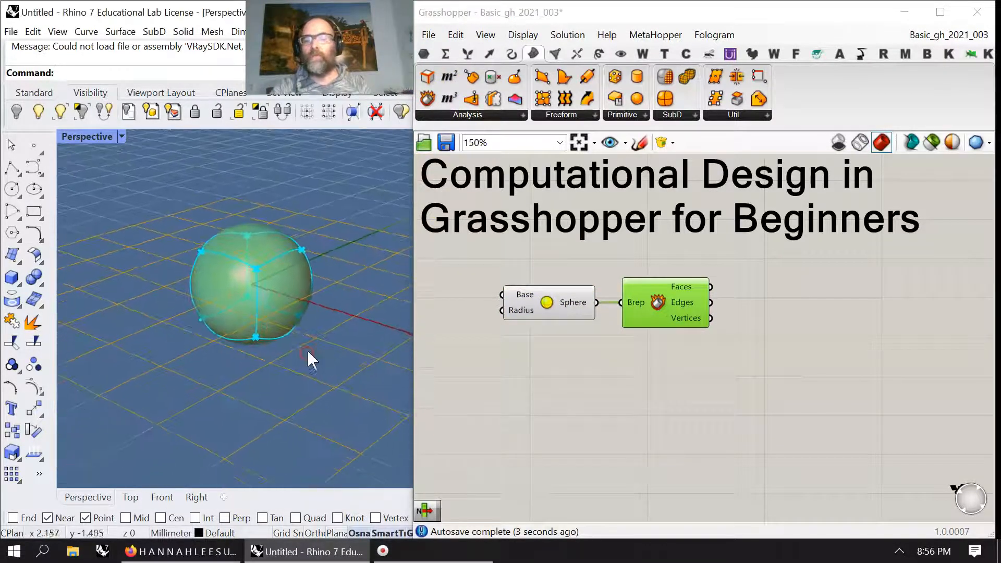
scroll(308, 352, up, 2)
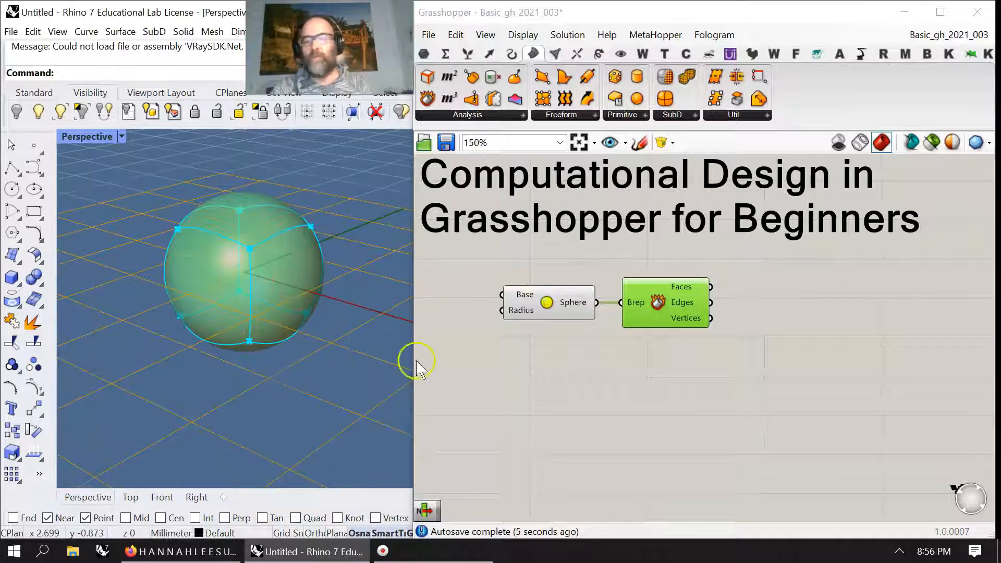
Place a Bifocals component on the canvas near the end of the title text
click(426, 54)
drag(753, 87, 939, 183)
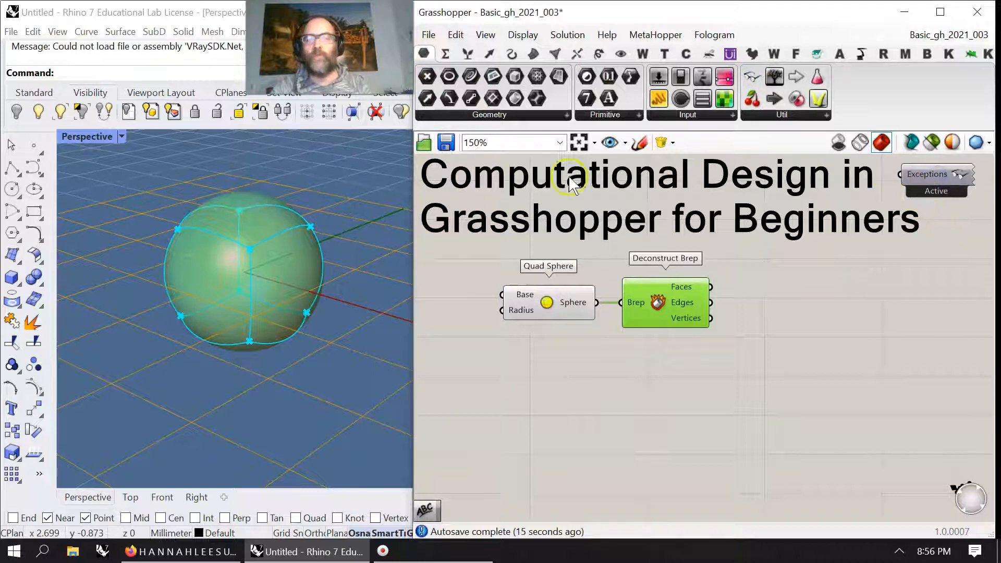
View Grasshopper's User Object Folder and close it
click(428, 36)
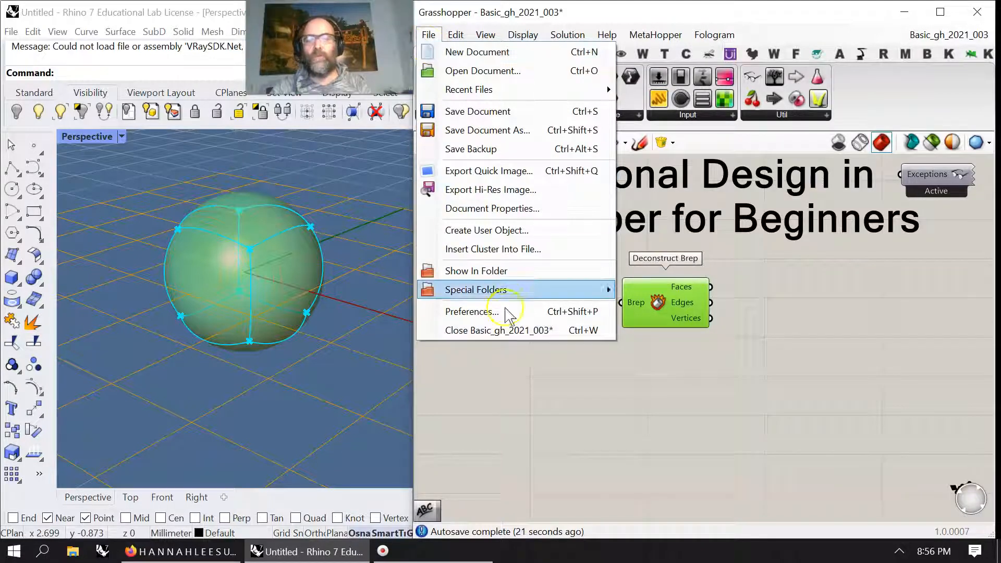
mouse_move(499, 295)
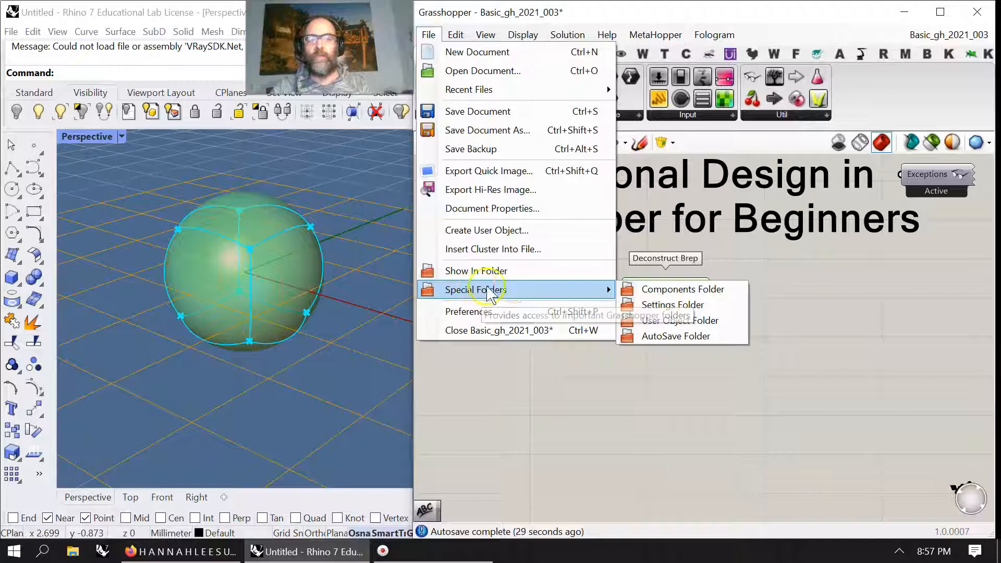
click(669, 321)
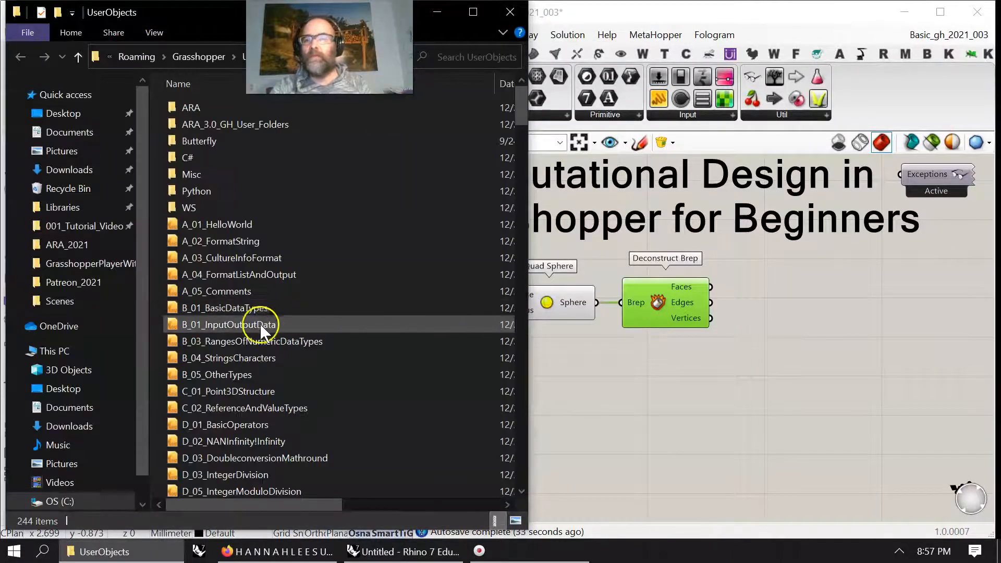
click(511, 12)
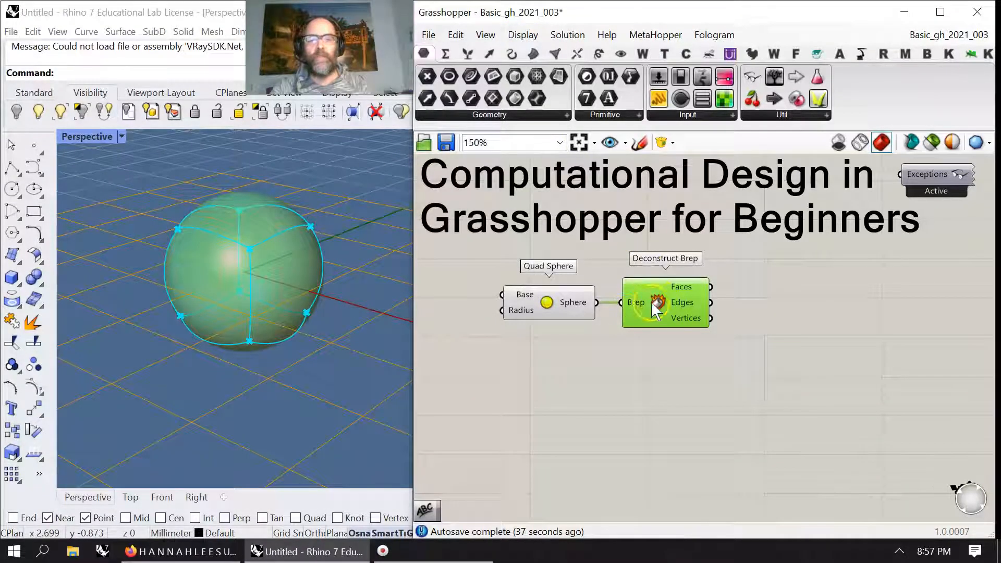
Examine the plug-in files in Grasshopper's Components Folder, sort them by name, and close the folder
click(429, 35)
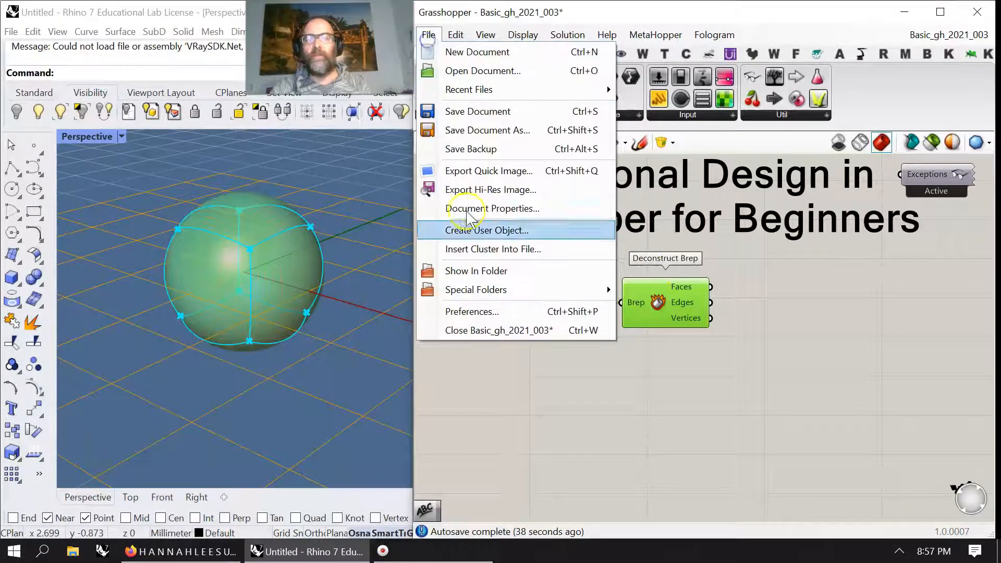
click(474, 288)
click(682, 290)
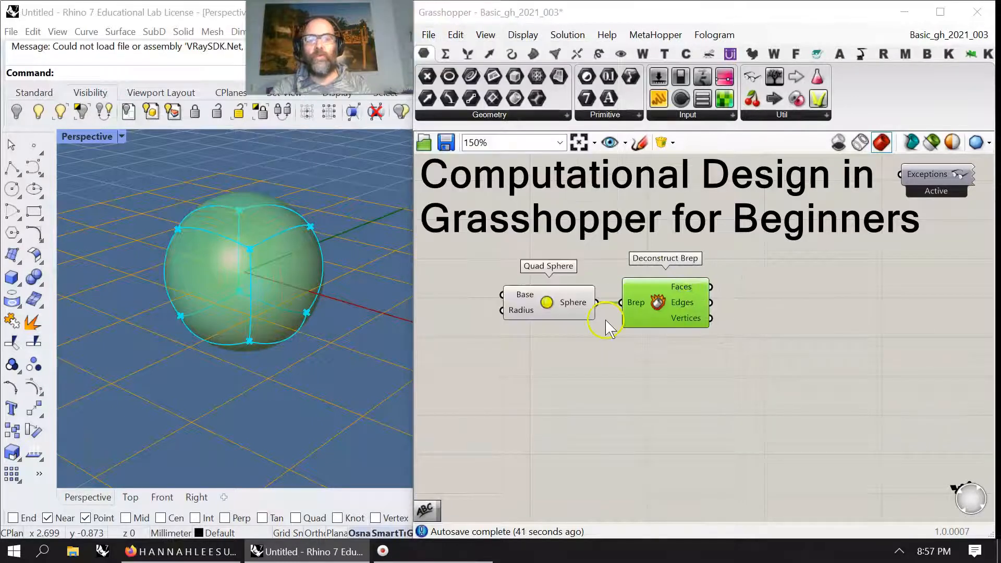
scroll(259, 324, down, 5)
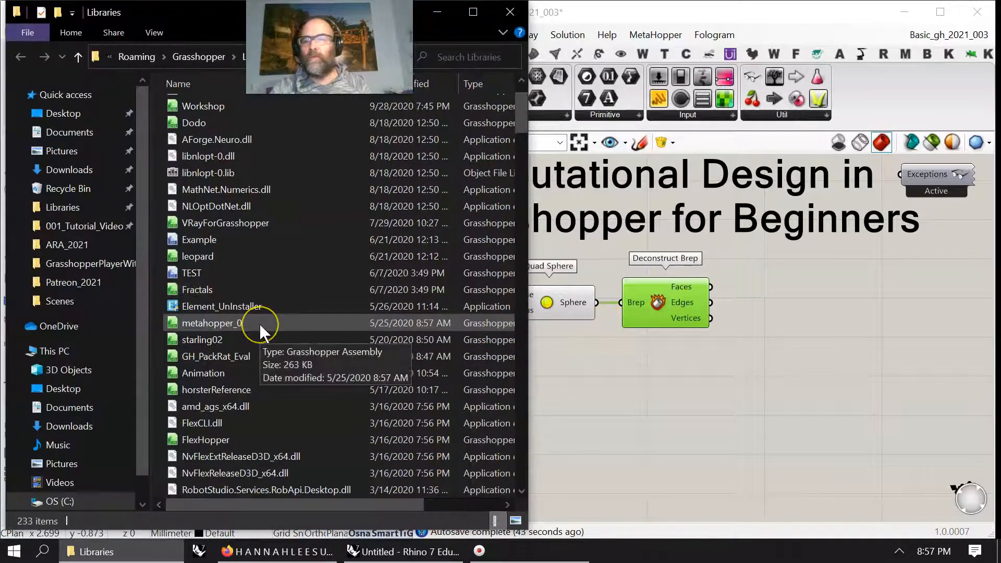
scroll(259, 324, down, 3)
scroll(260, 323, up, 8)
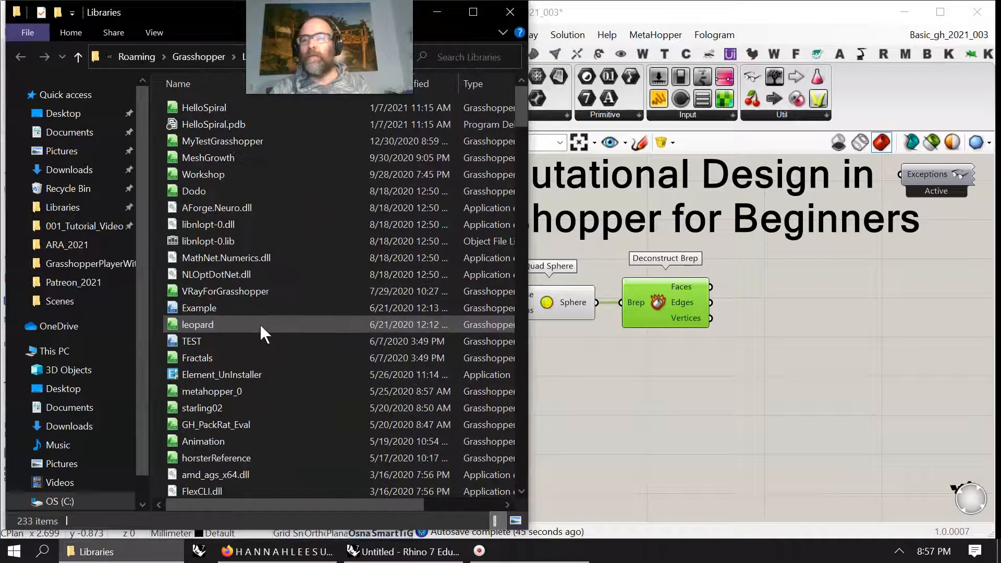
click(202, 82)
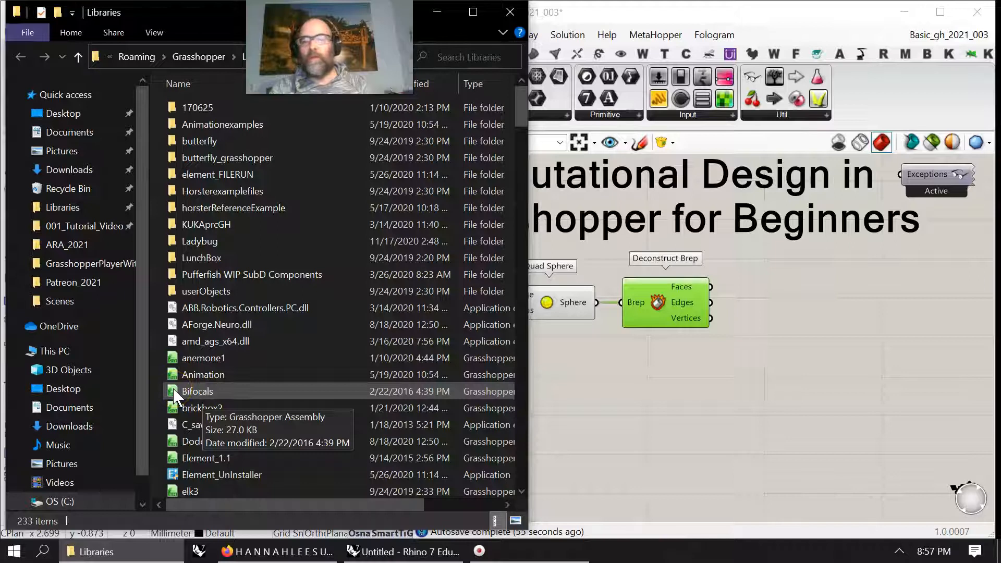
click(689, 394)
drag(330, 48, 420, 44)
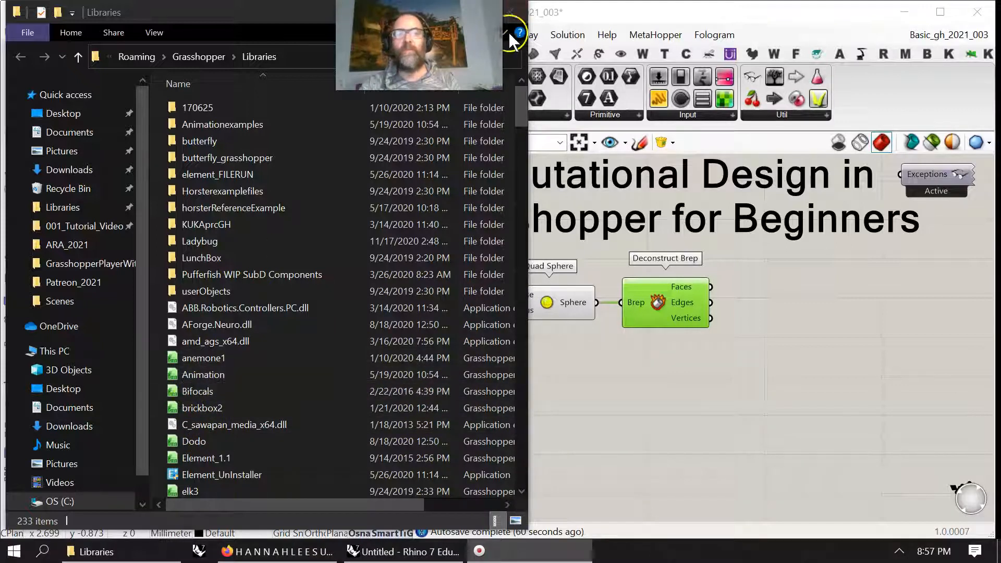
click(511, 12)
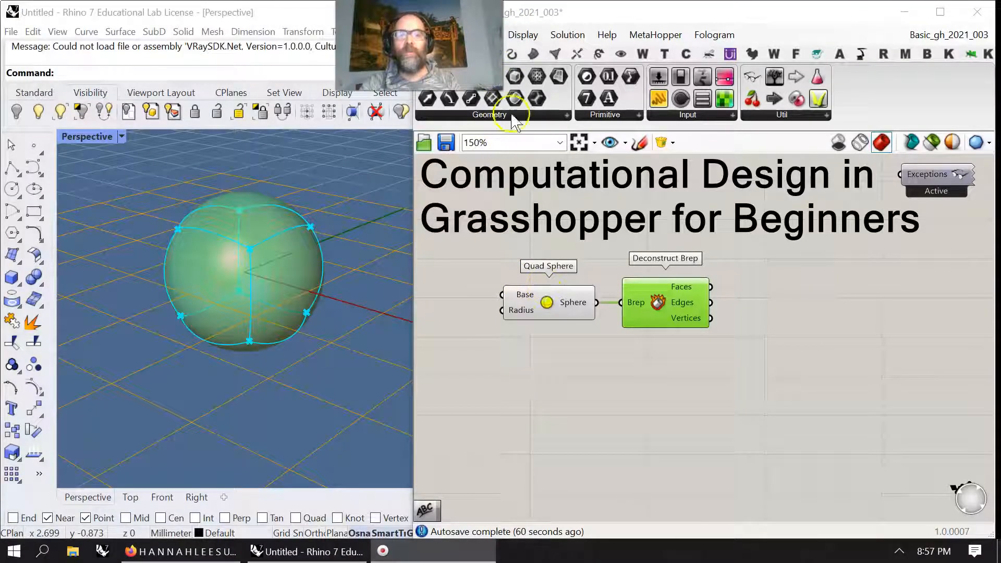
Switch Draw Icons off to show component names, and switch it back on
click(526, 35)
click(539, 53)
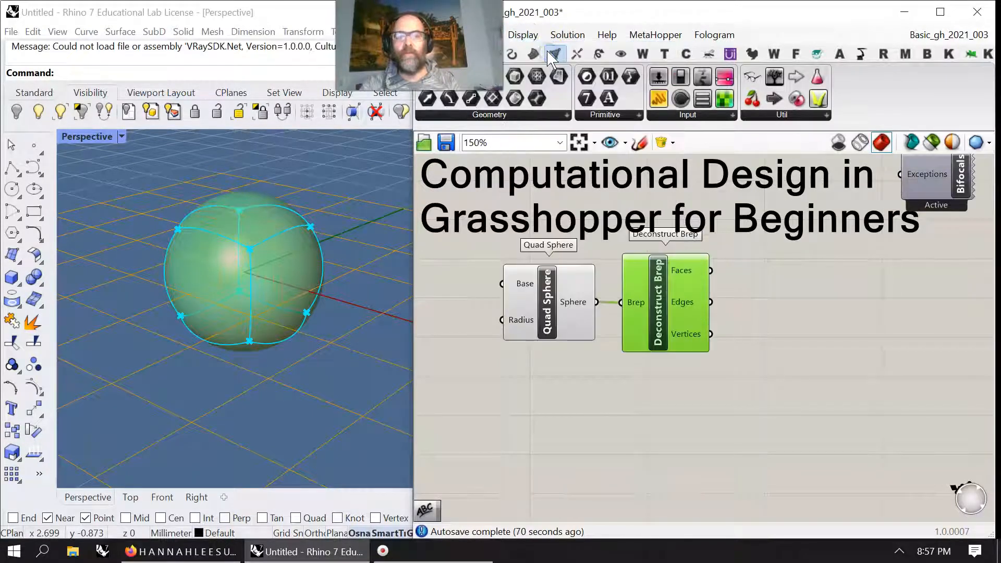
click(523, 34)
click(532, 52)
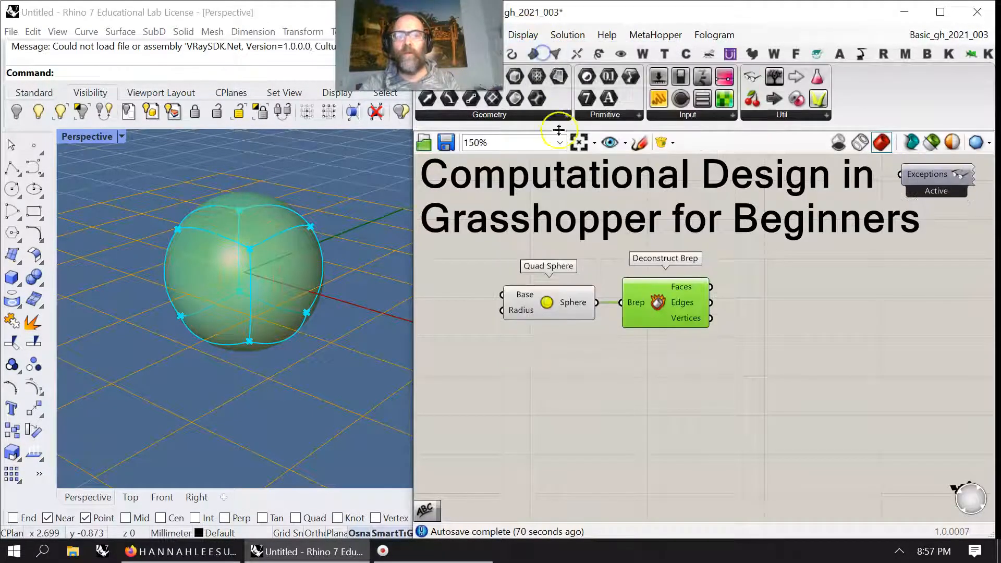
Switch Draw Full Names off to show abbreviated inputs and outputs, and switch it back on
click(523, 34)
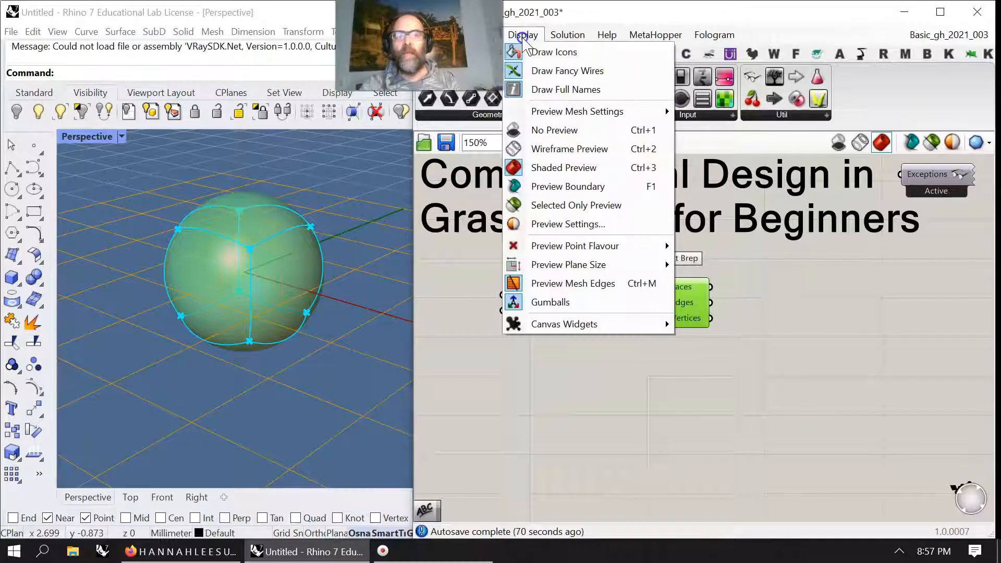
click(549, 90)
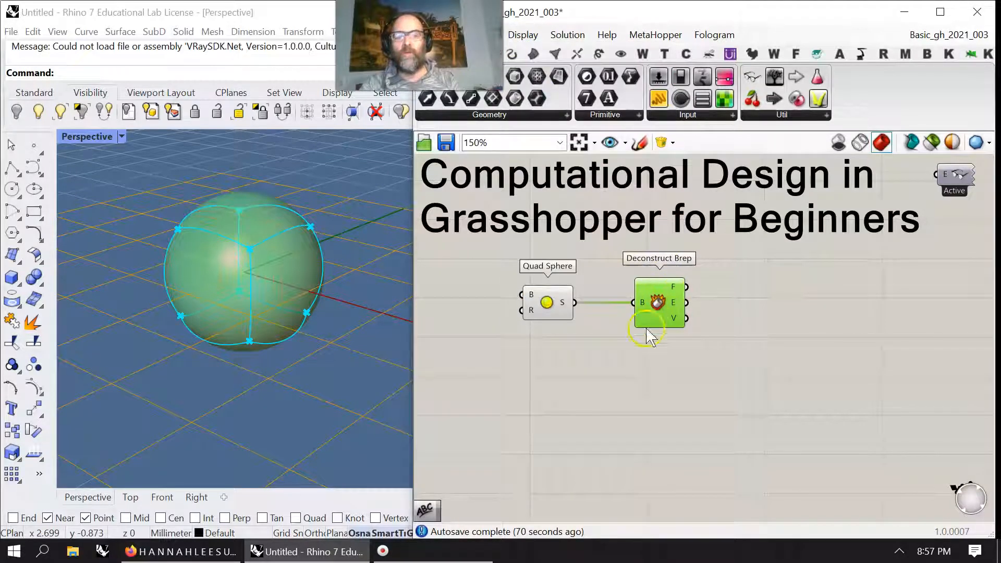
click(523, 34)
click(569, 91)
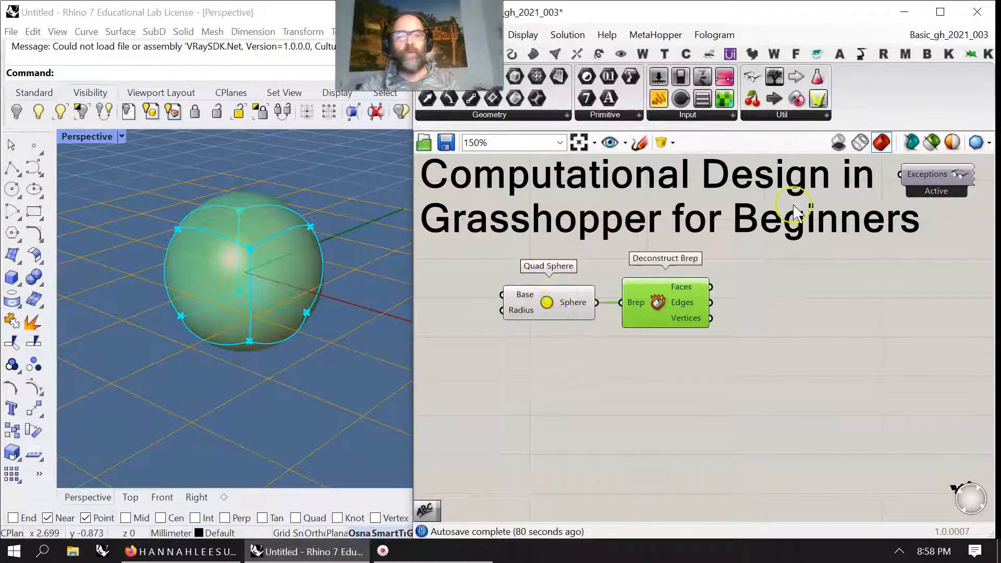
Move the Bifocals component below the Quad Sphere component and try to toggle its Active state
drag(926, 176, 537, 372)
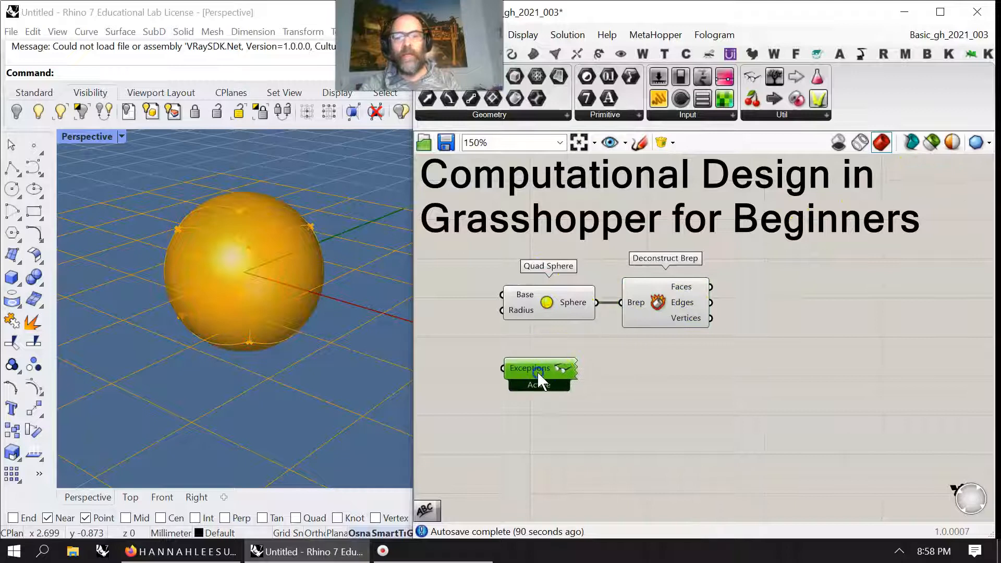
double_click(538, 372)
click(538, 389)
right_click(538, 378)
click(533, 389)
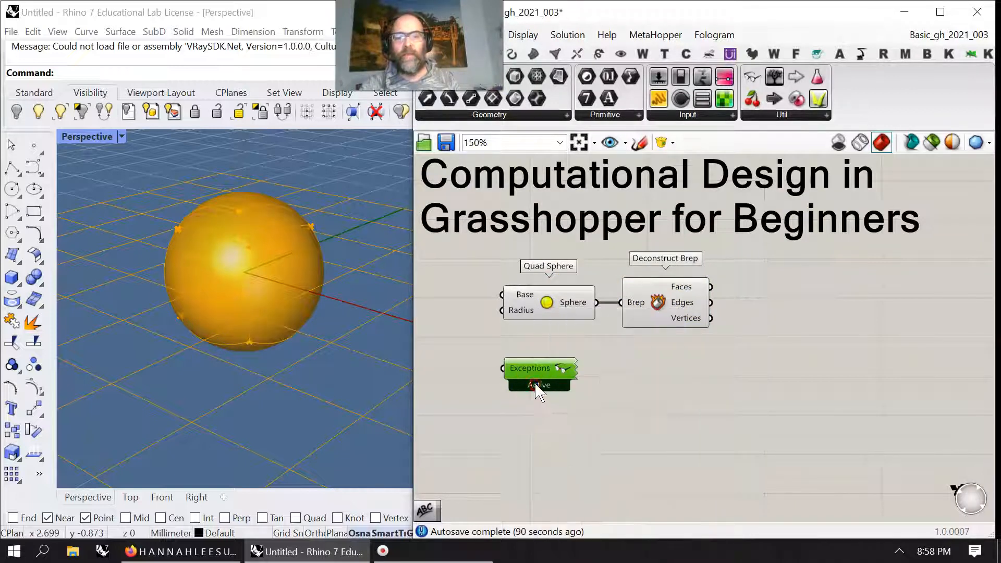
Delete the Bifocals component below the Quad Sphere component
right_click(538, 390)
click(572, 411)
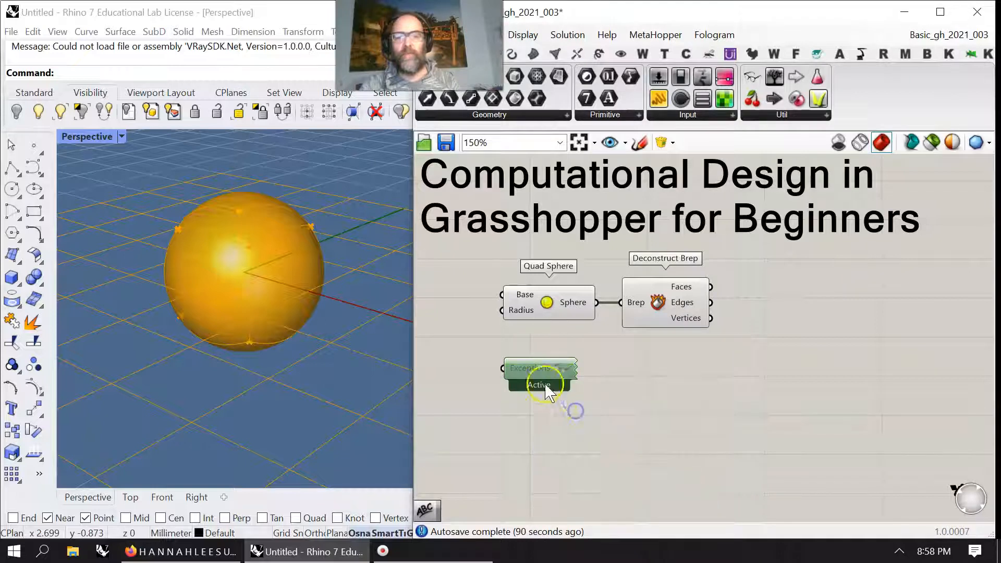
key(Delete)
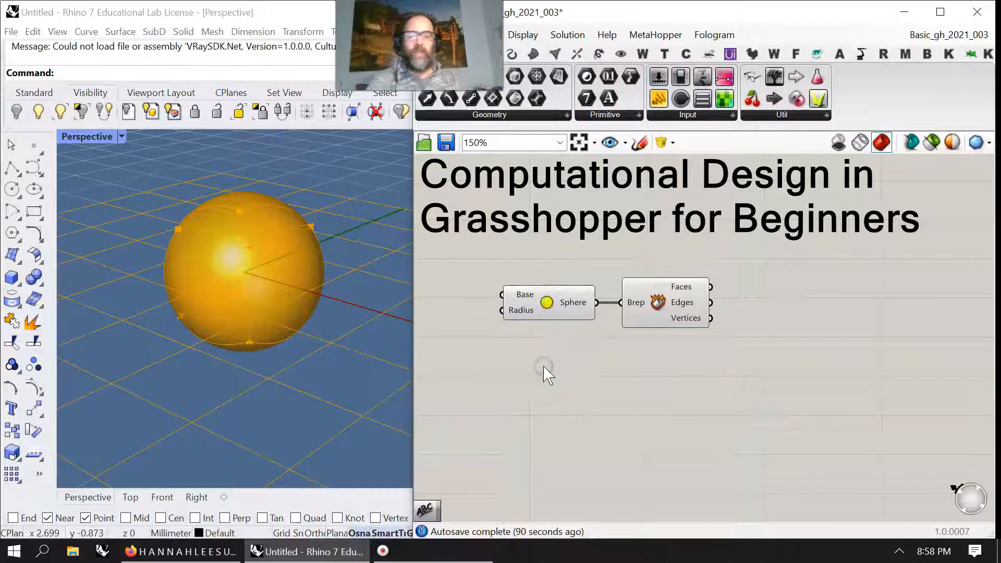
Put the Quad Sphere component in a group
click(554, 305)
right_click(553, 306)
mouse_move(589, 386)
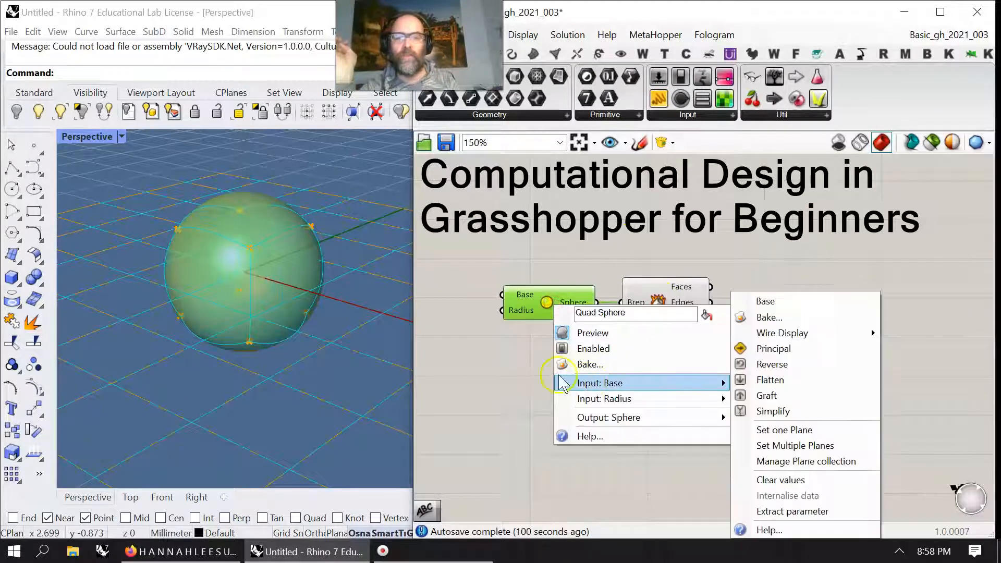
right_click(537, 355)
click(568, 426)
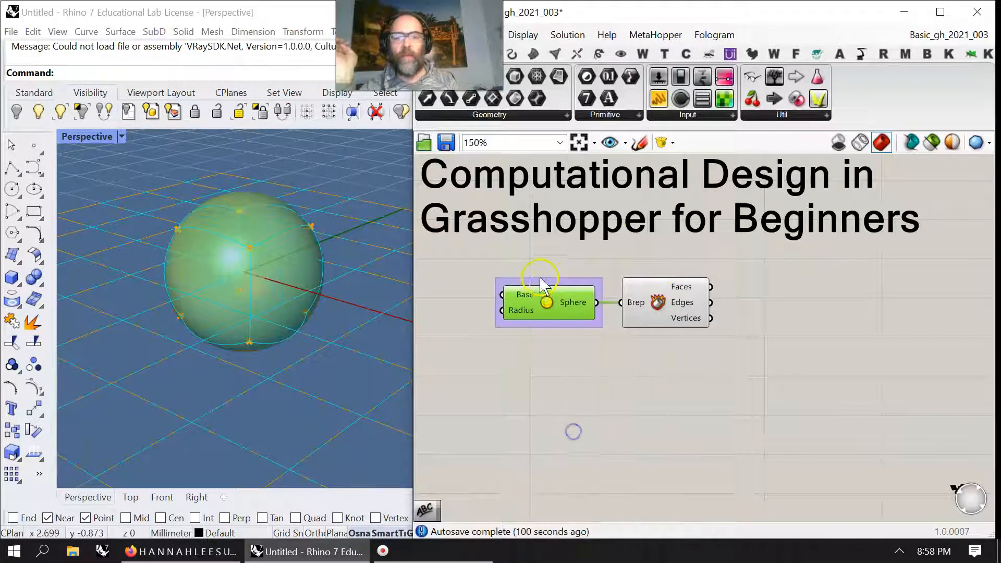
Name the group Quad Sphere by copying the component's name, and ungroup it
right_click(544, 282)
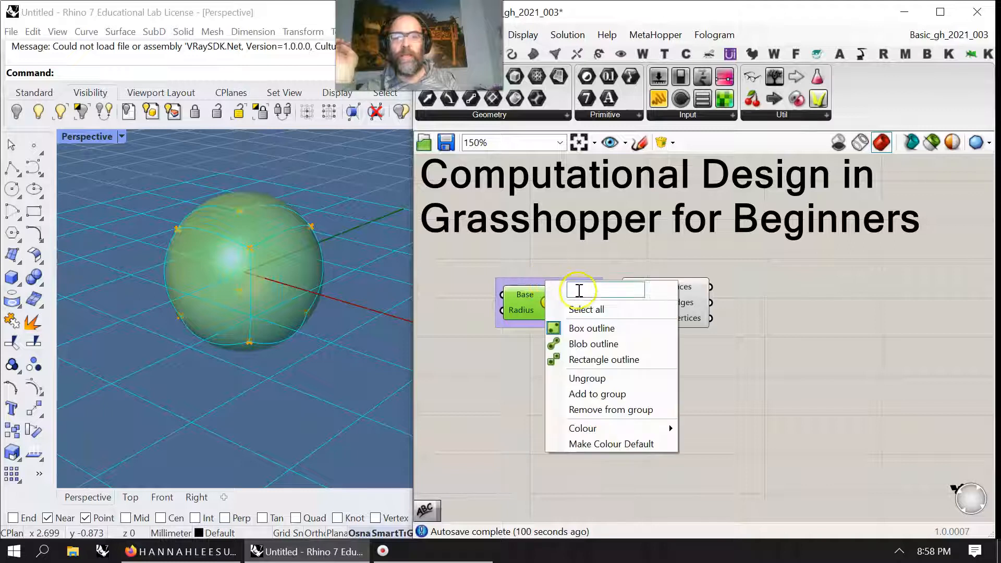
click(537, 306)
right_click(547, 301)
double_click(601, 308)
drag(601, 308, 529, 300)
key(ctrl+c)
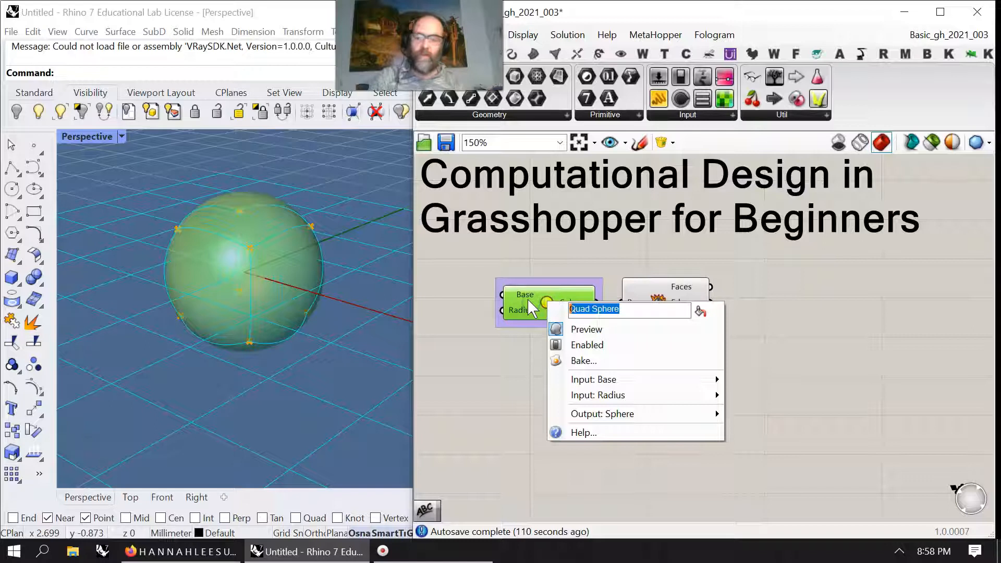
click(542, 280)
right_click(543, 282)
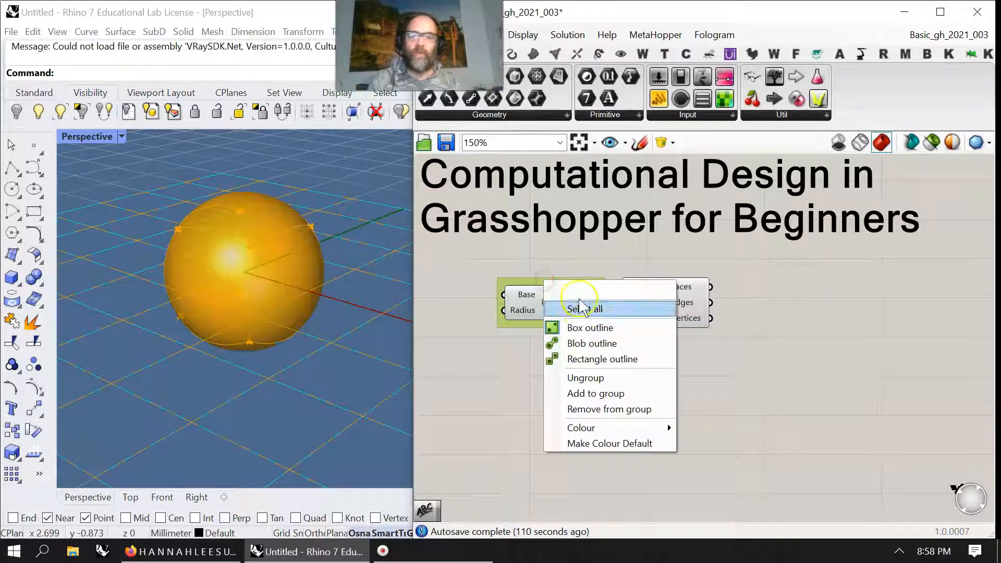
key(ctrl+v)
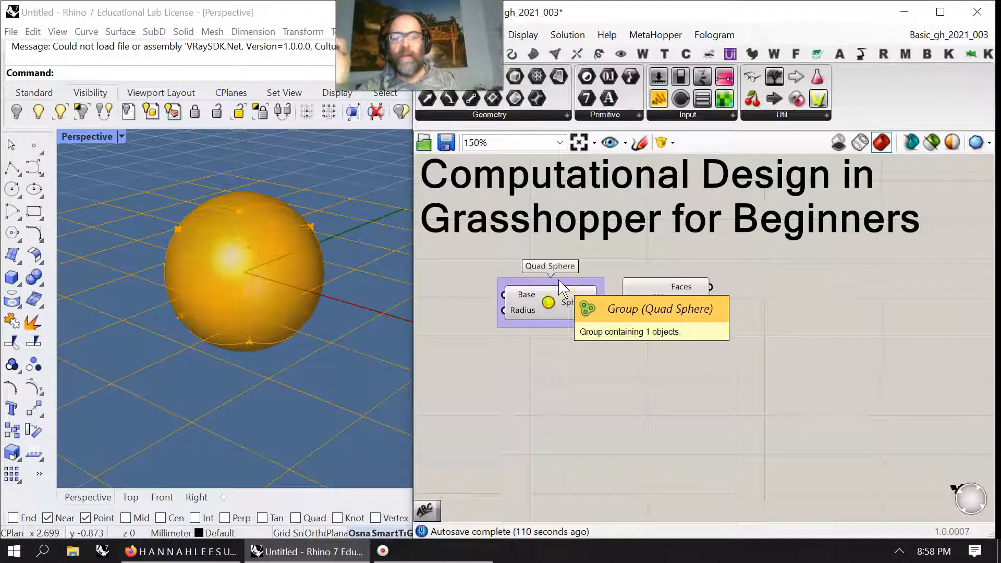
right_click(559, 281)
click(602, 376)
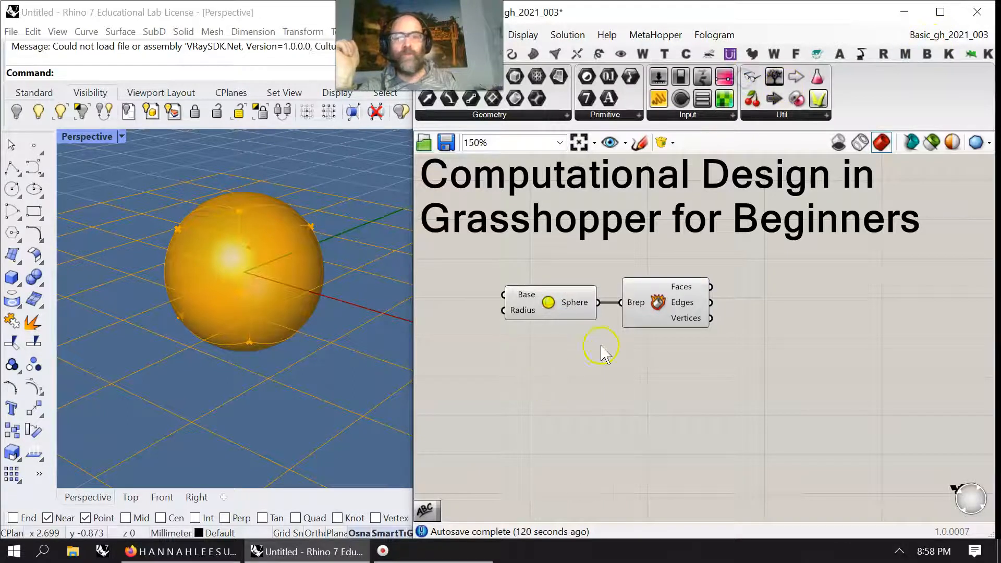
Place a Bifocals component beside the title text, and shift the Quad Sphere and Deconstruct Brep components to the left
drag(752, 76, 922, 177)
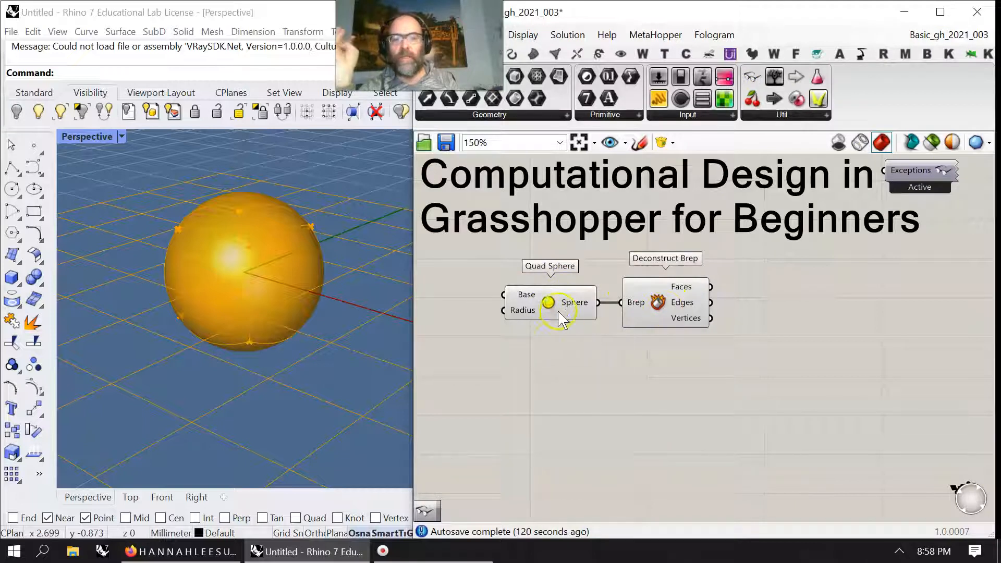
drag(548, 306, 482, 307)
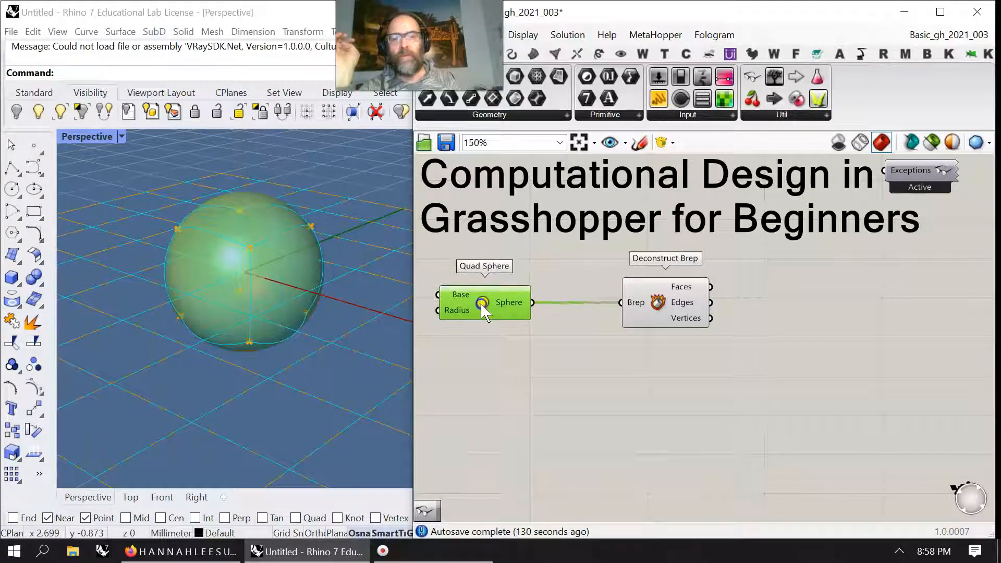
drag(656, 313, 588, 309)
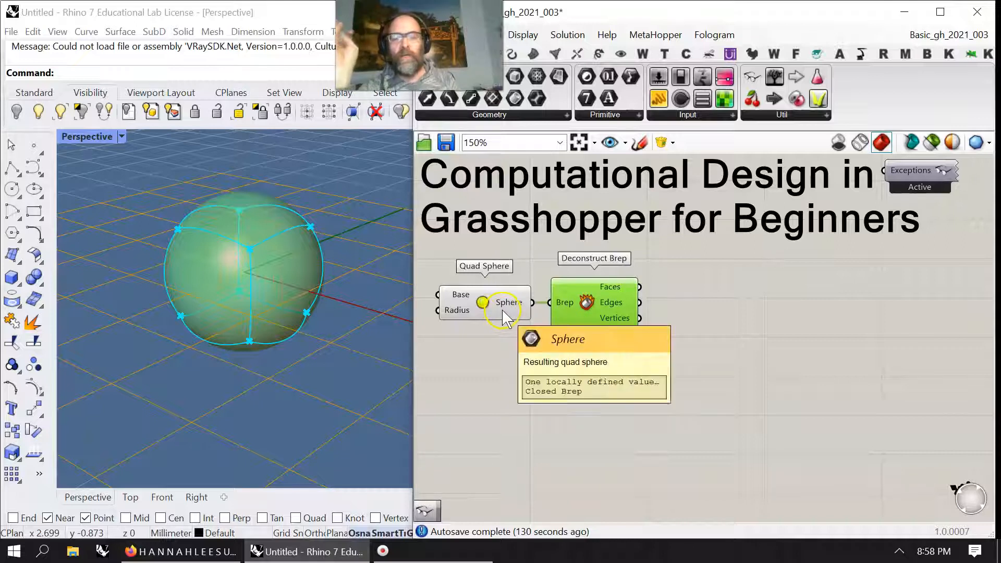
drag(500, 306, 497, 304)
mouse_move(495, 305)
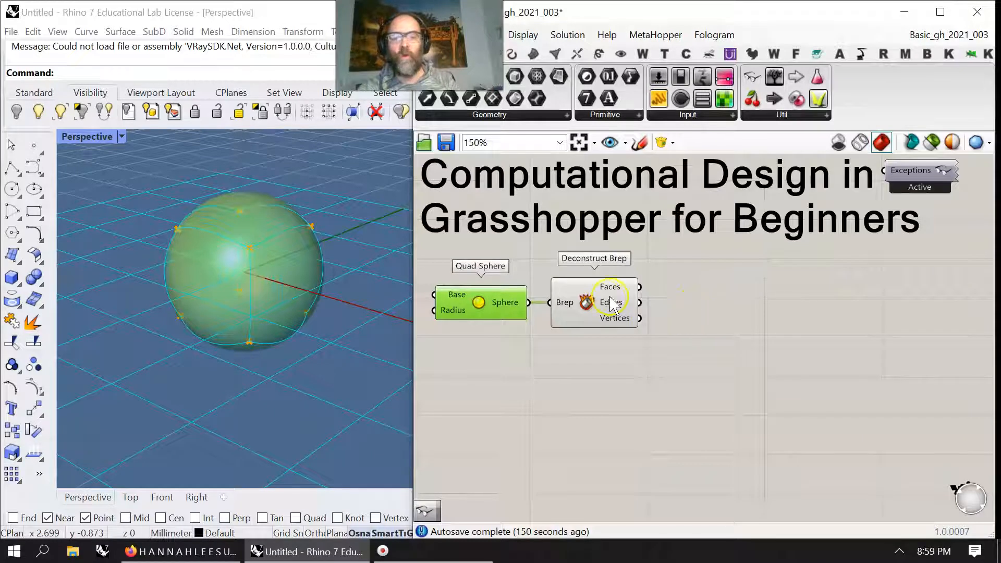
Place a Panel to the right of the Deconstruct Brep component and a Param Viewer below the Panel
mouse_move(618, 296)
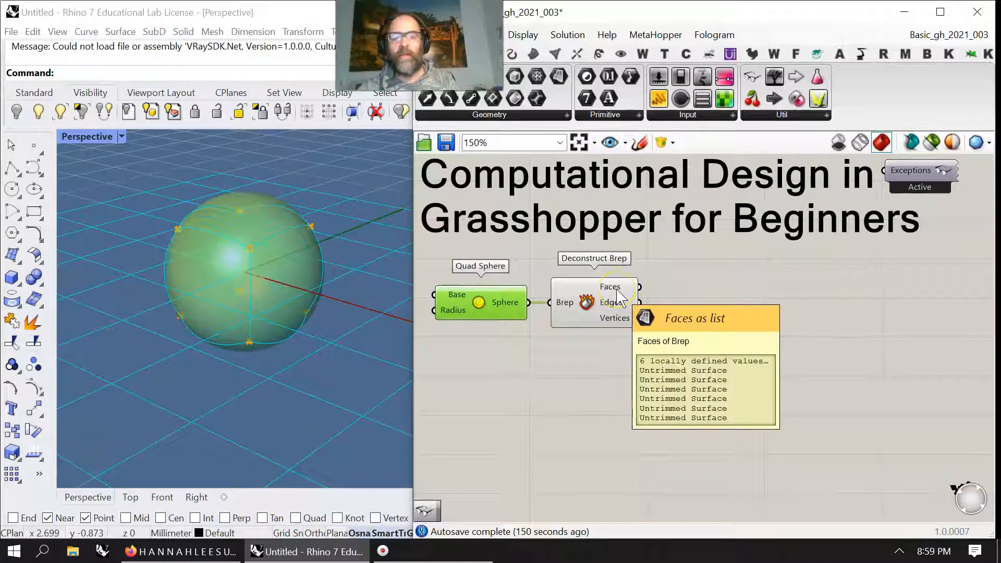
drag(659, 99, 799, 311)
drag(773, 79, 823, 437)
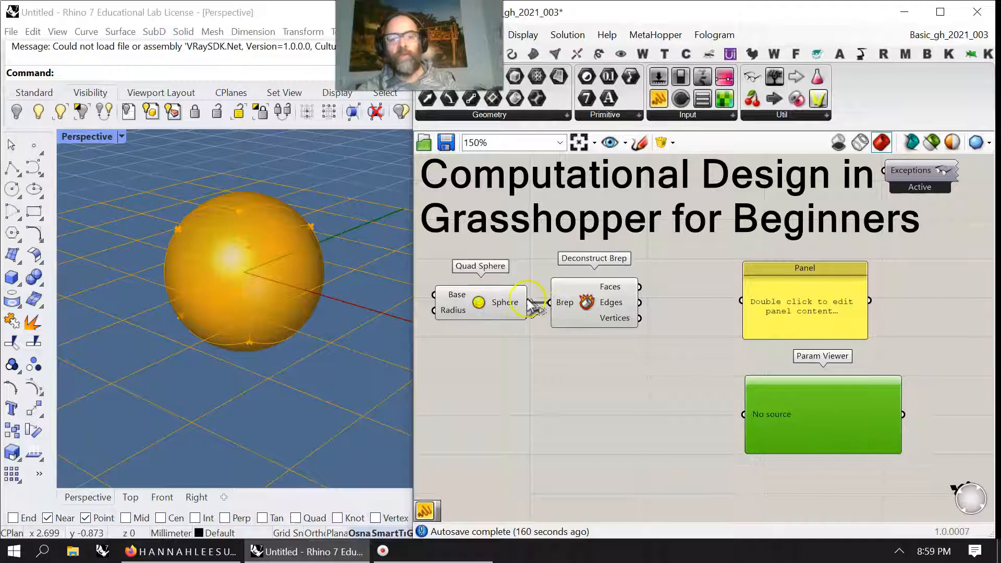
Connect Deconstruct Brep's Faces output to the Panel and the Param Viewer, making the Panel taller to fit the list
drag(639, 287, 742, 301)
drag(807, 339, 808, 373)
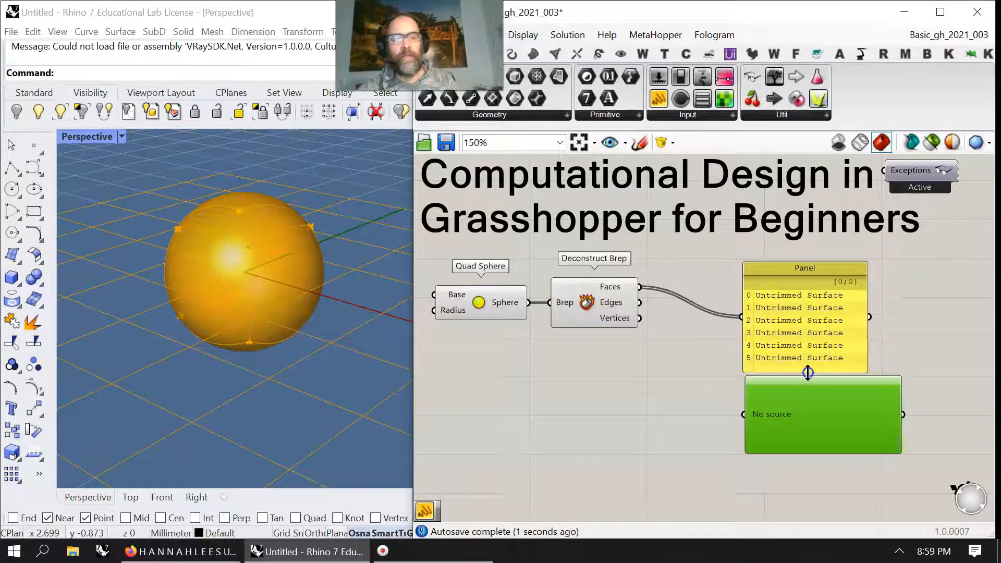
drag(808, 418, 809, 452)
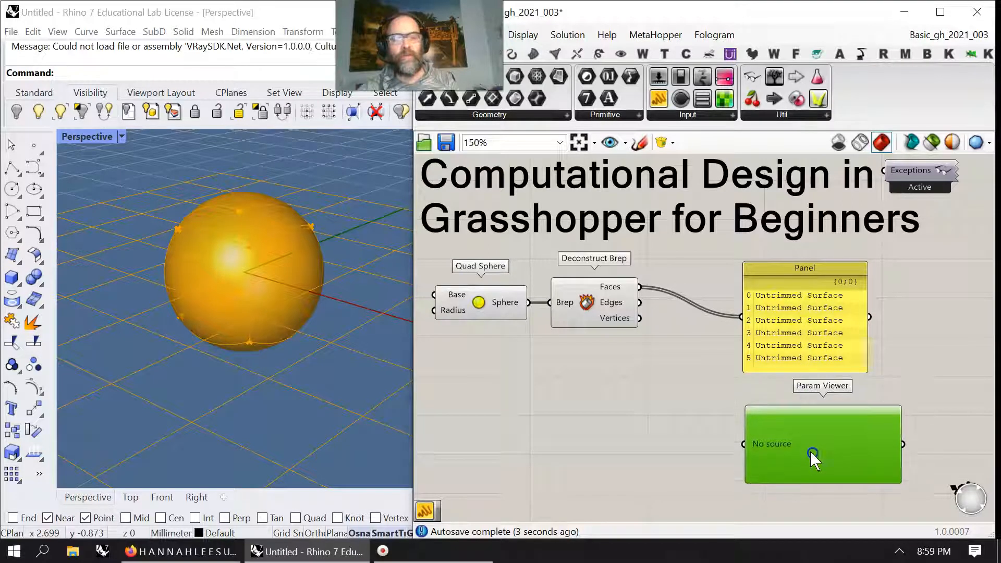
drag(647, 301, 744, 443)
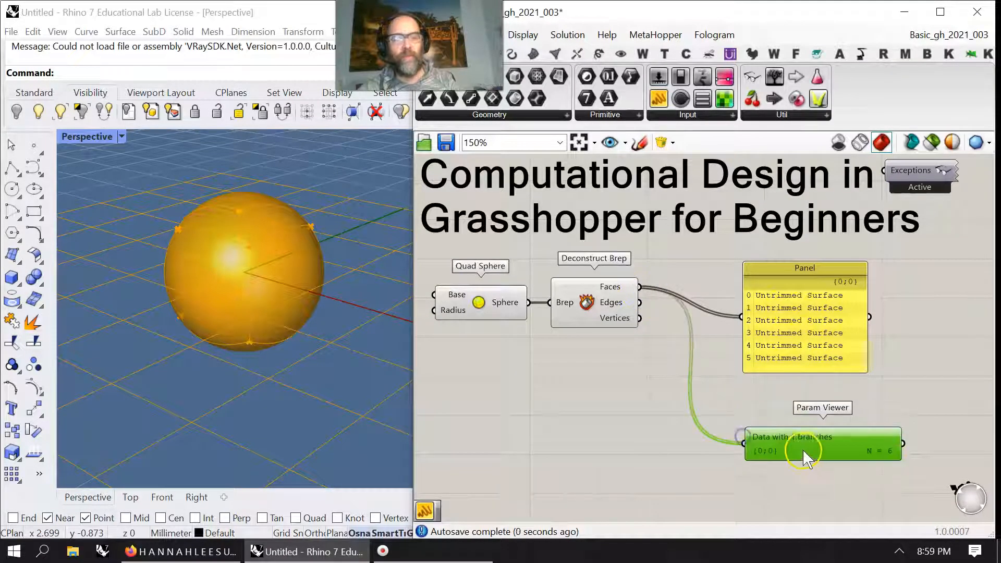
drag(813, 427, 816, 417)
Connect Deconstruct Brep's Edges output to the Panel and the Param Viewer, moving the Param Viewer down to clear the Panel
drag(640, 303, 735, 319)
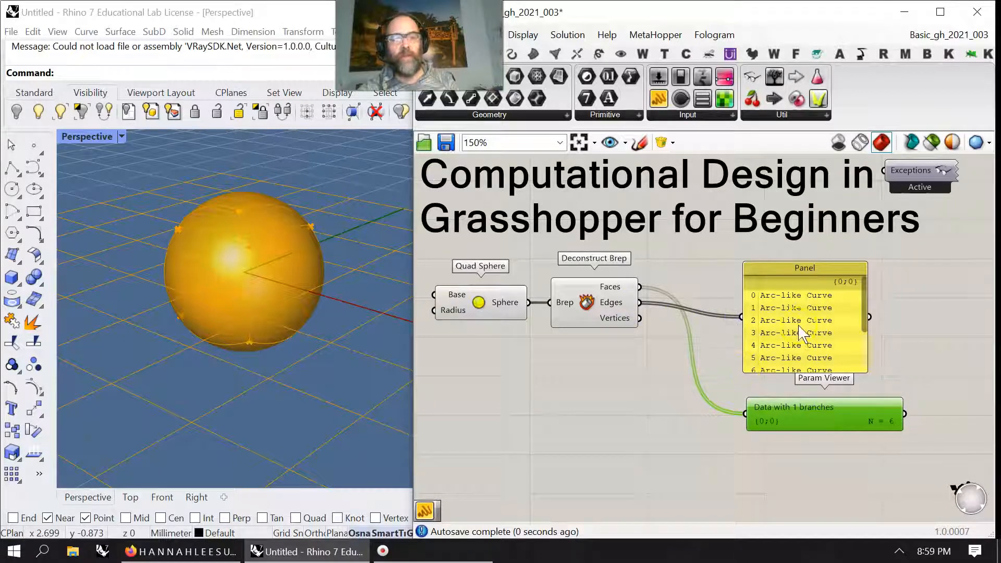
drag(795, 372, 815, 488)
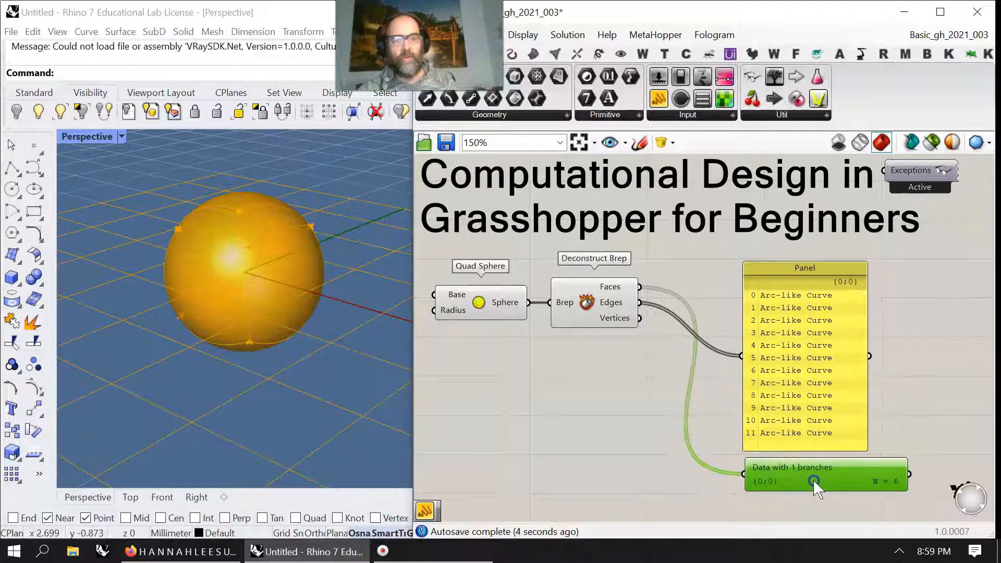
drag(641, 302, 752, 476)
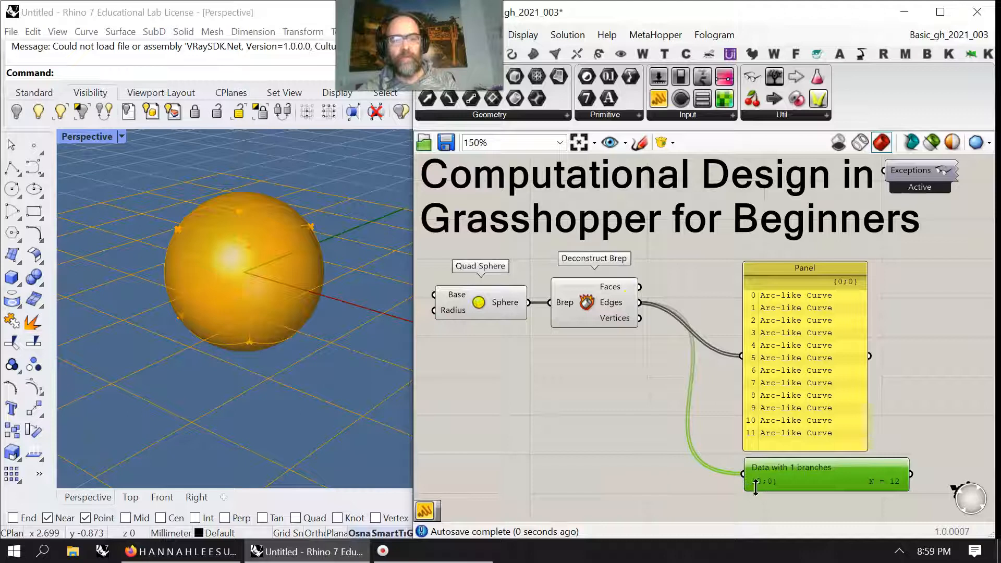
Connect Deconstruct Brep's Vertices output to the Panel and the Param Viewer, and resize the Panel so each coordinate fits on one line
drag(640, 318, 744, 356)
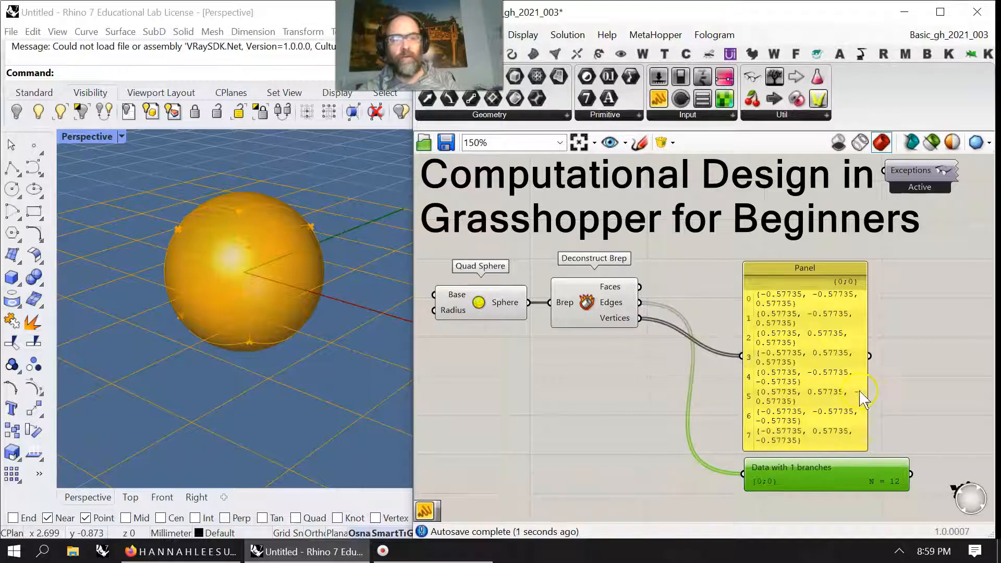
drag(868, 392, 931, 377)
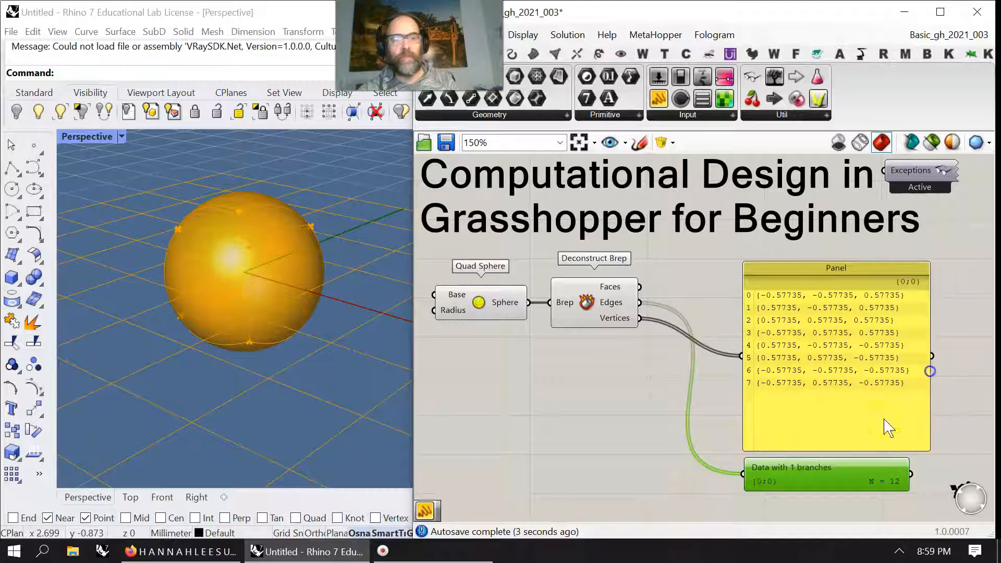
drag(850, 451, 841, 401)
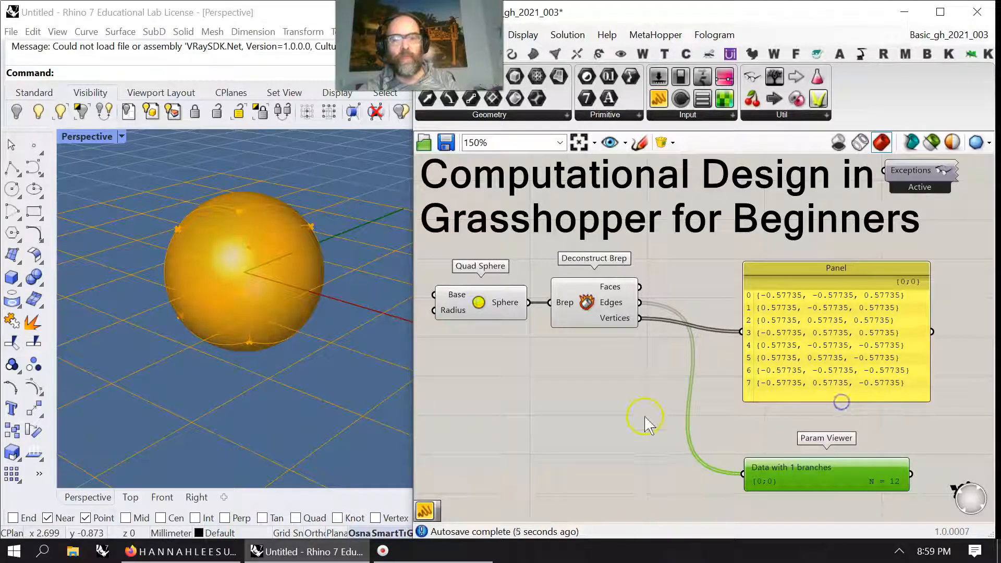
right_drag(359, 377, 336, 367)
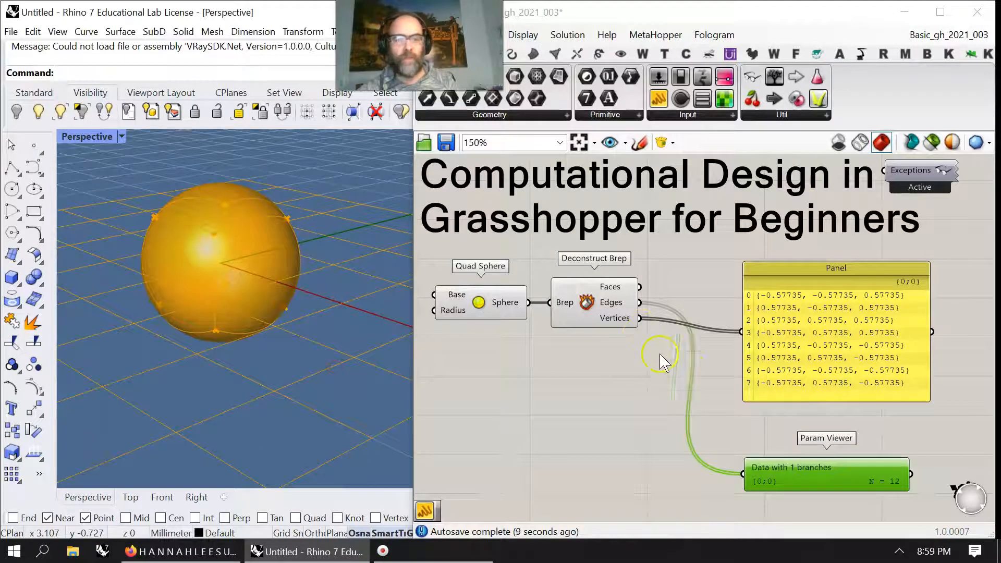
drag(814, 472, 812, 448)
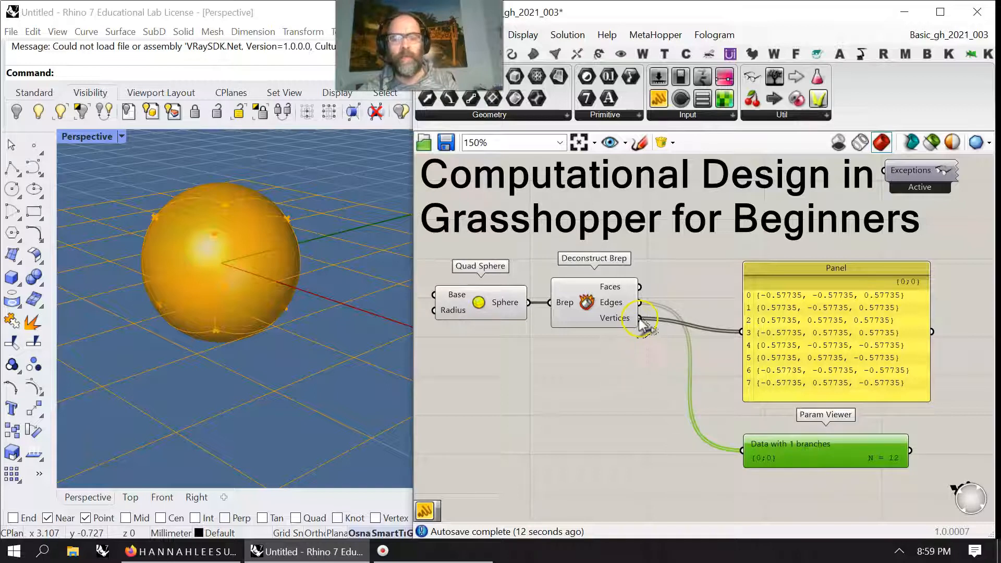
drag(638, 323, 746, 449)
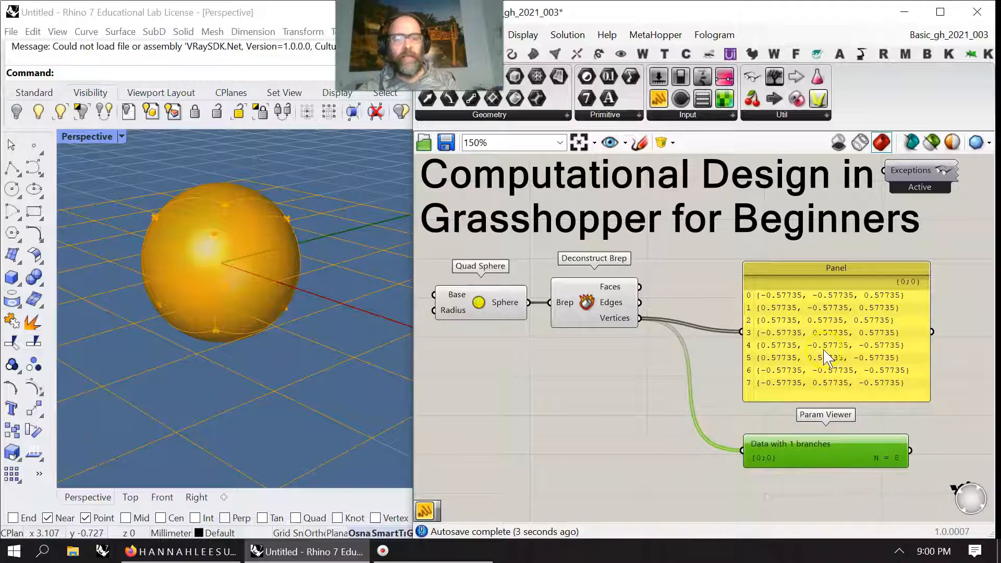
Select the Panel and the Param Viewer together and move them farther to the right of Deconstruct Brep
scroll(782, 402, down, 3)
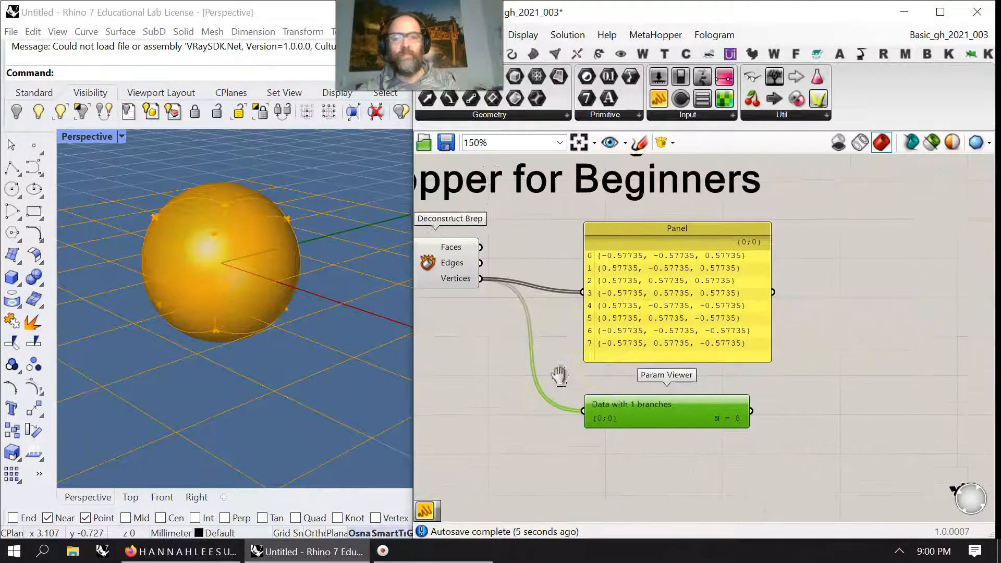
drag(833, 447, 749, 315)
drag(750, 319, 981, 329)
scroll(218, 258, down, 3)
scroll(220, 269, up, 3)
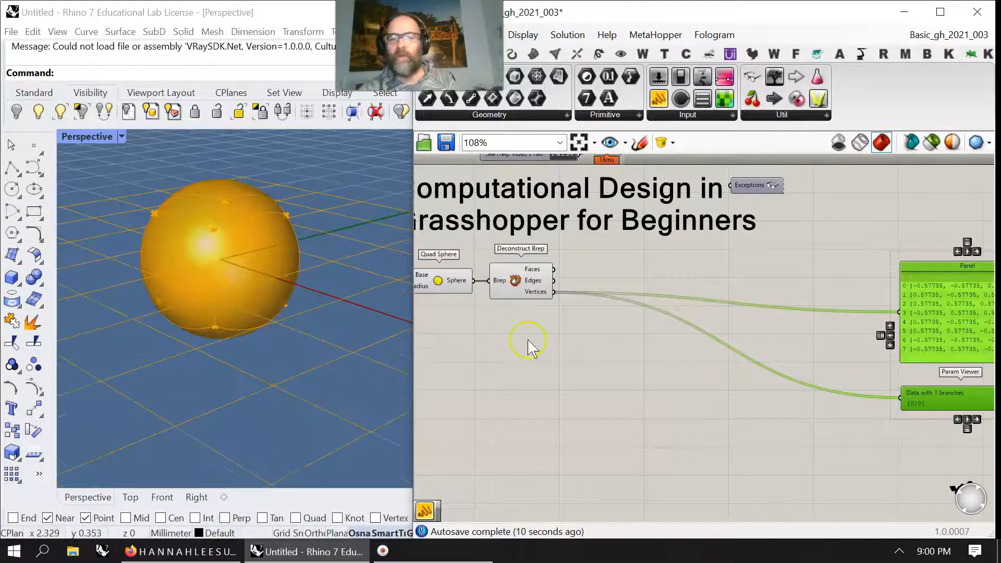
Place a Populate Geometry component from the Vector grid components below Deconstruct Brep
click(534, 301)
right_drag(668, 401, 626, 408)
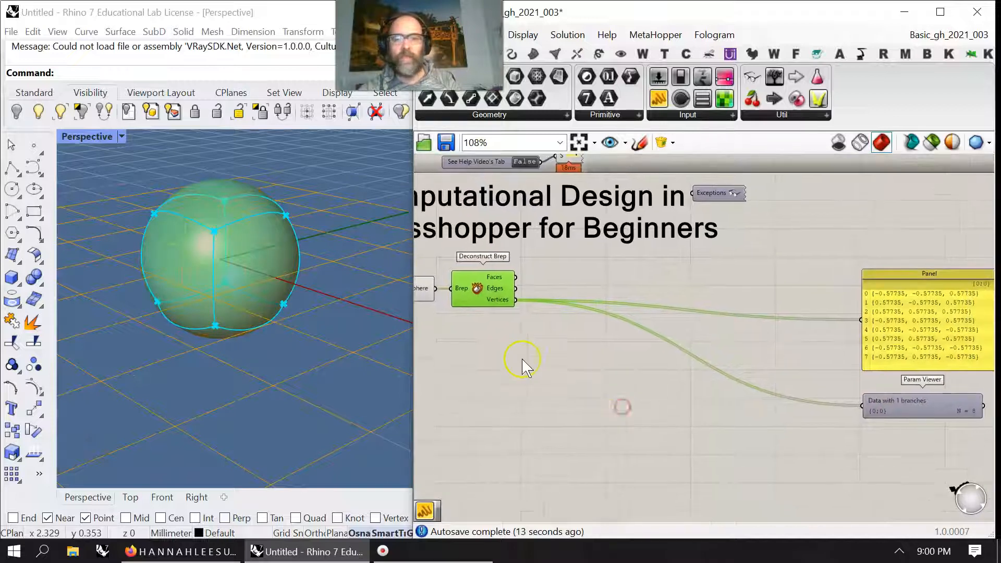
click(468, 54)
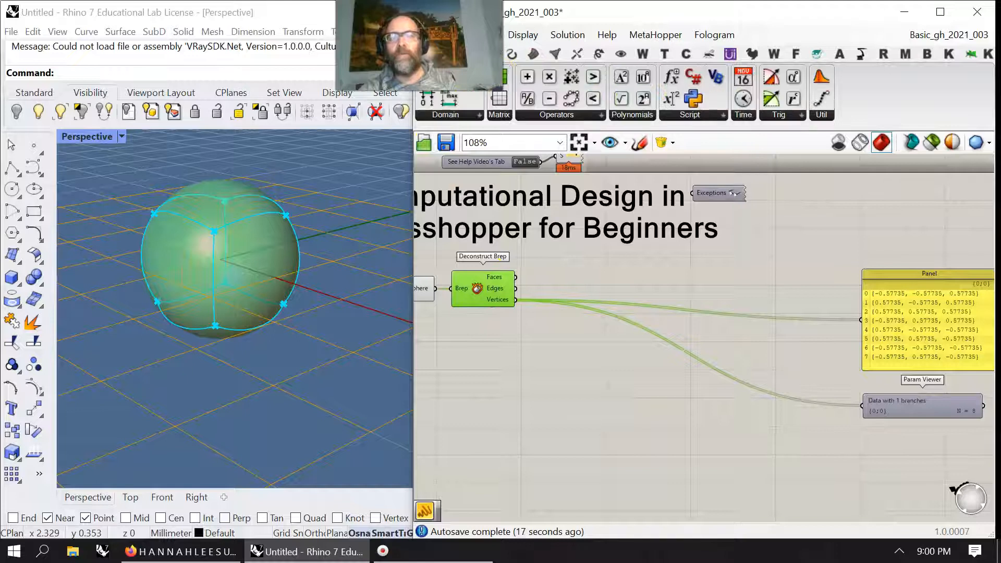
click(491, 54)
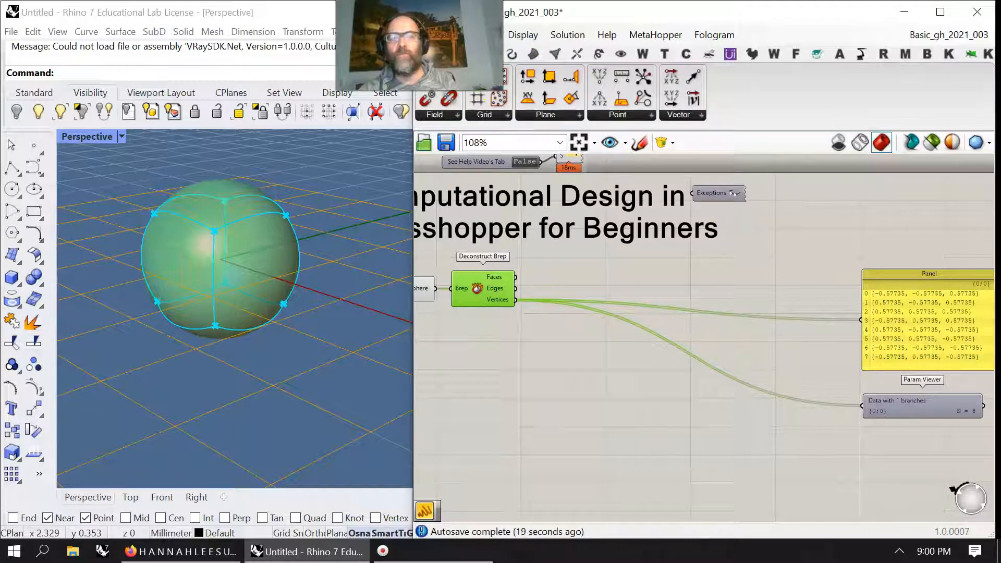
click(552, 336)
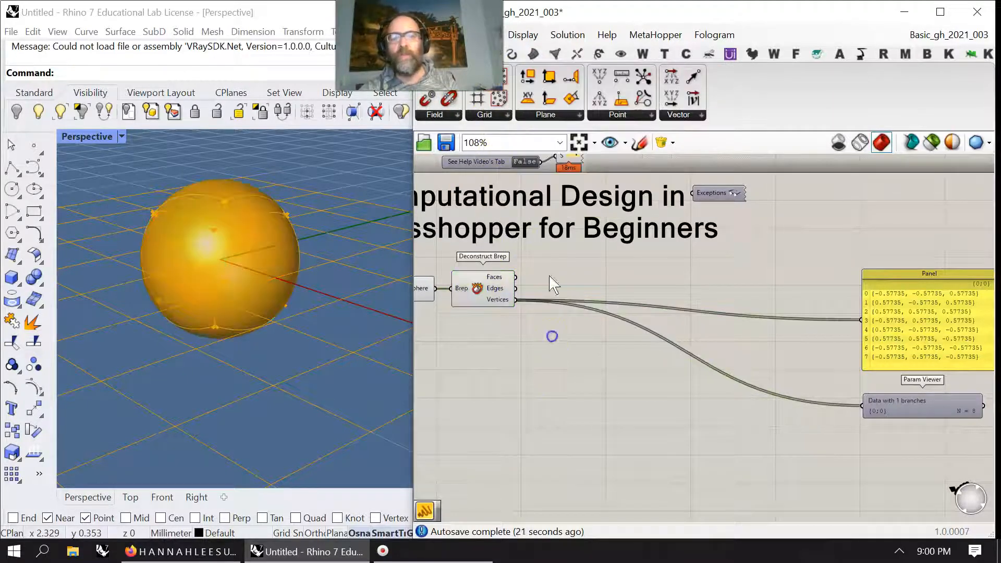
click(477, 115)
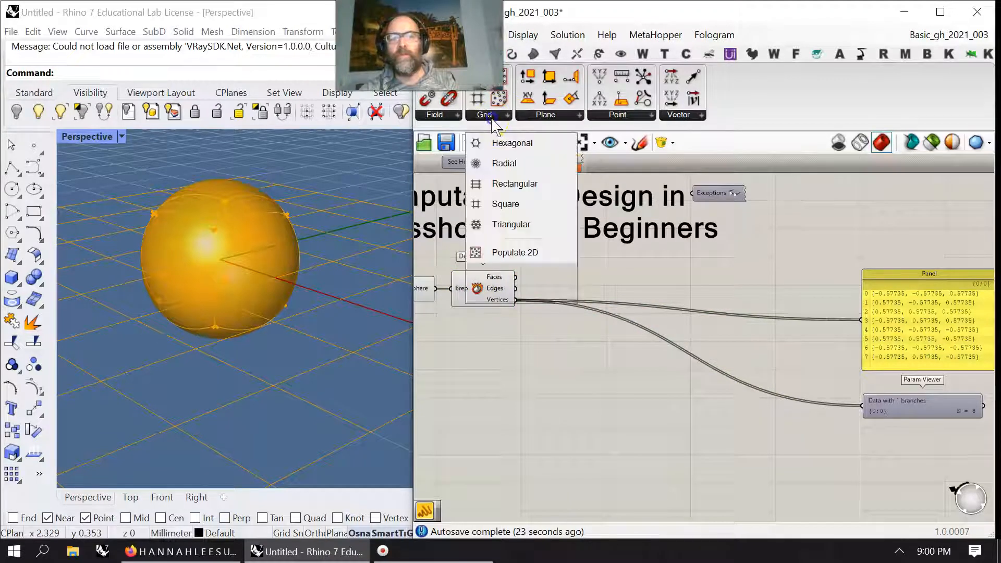
click(505, 294)
click(572, 355)
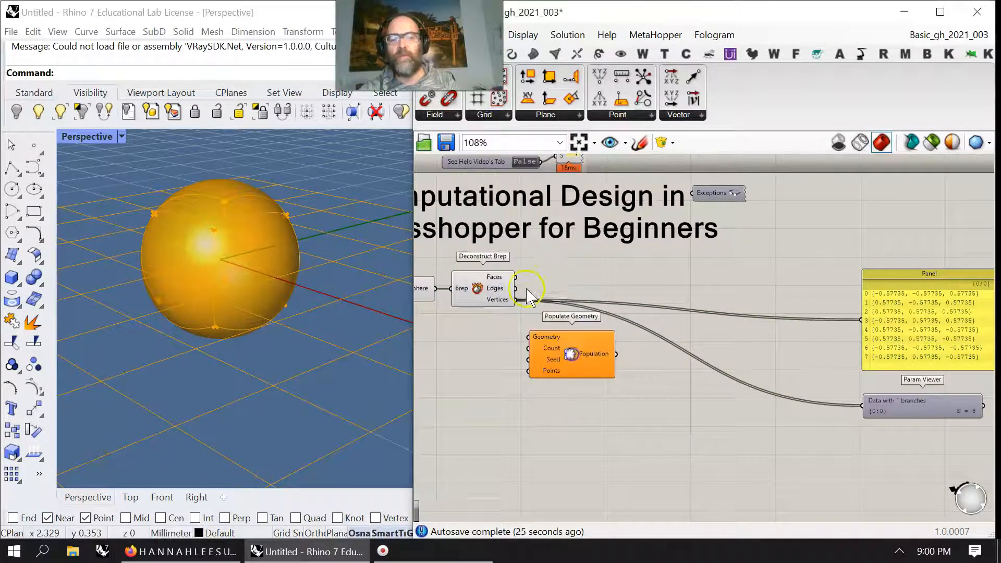
Connect Quad Sphere's Sphere output to Populate Geometry's Geometry input
drag(451, 297, 585, 360)
right_drag(532, 402, 604, 342)
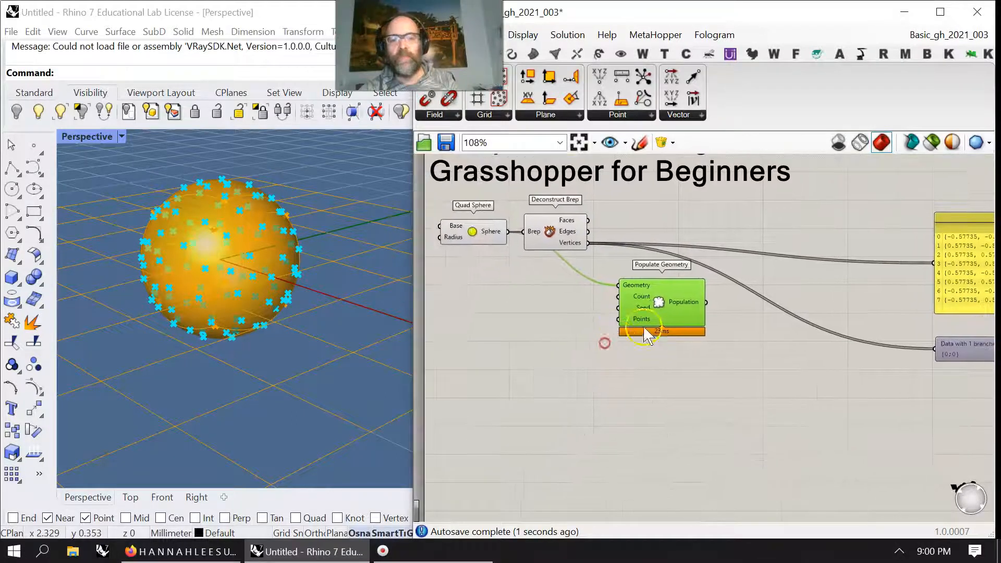
Extract Populate Geometry's Count input as a separate parameter and move it farther away, below Quad Sphere
right_click(639, 296)
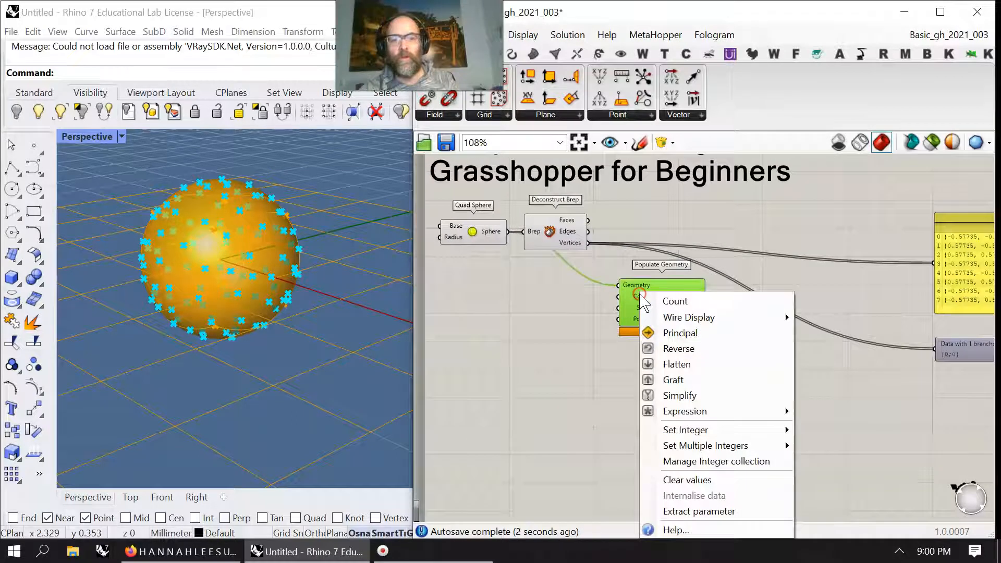
click(673, 512)
drag(568, 298, 468, 298)
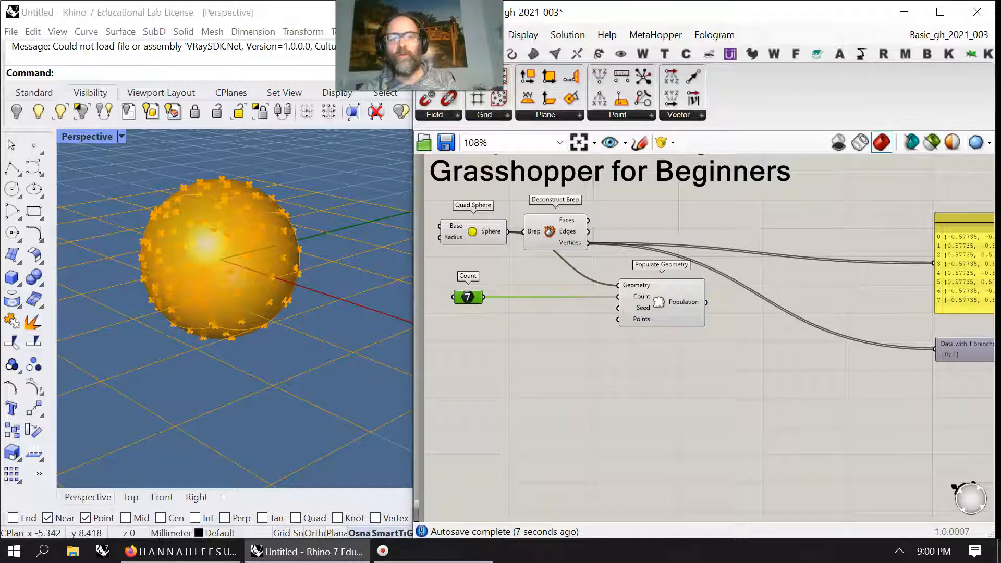
Place a Panel, connect the extracted Count parameter to it, and move the Panel down clear of the components
click(425, 54)
click(663, 103)
drag(665, 108, 568, 347)
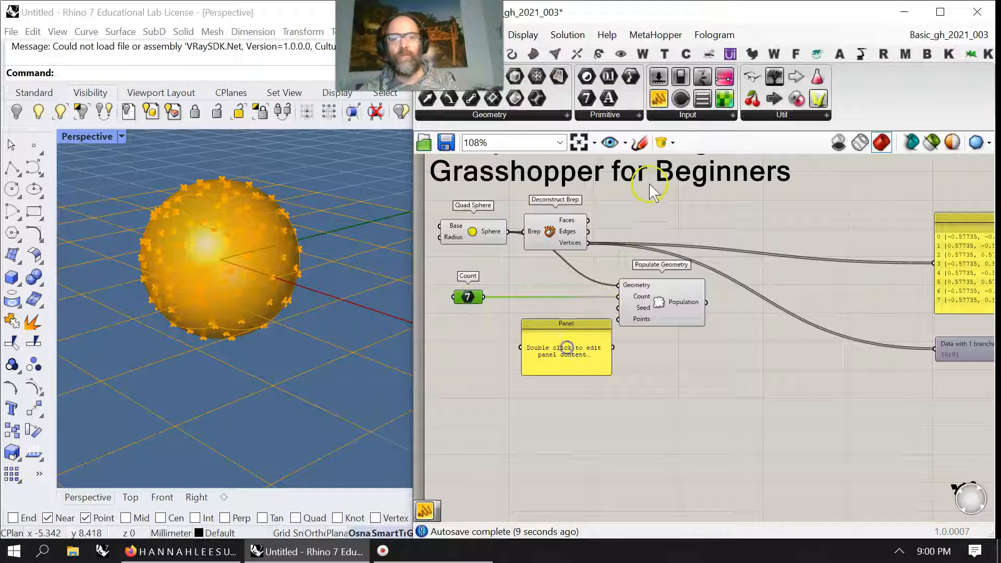
drag(485, 311, 520, 347)
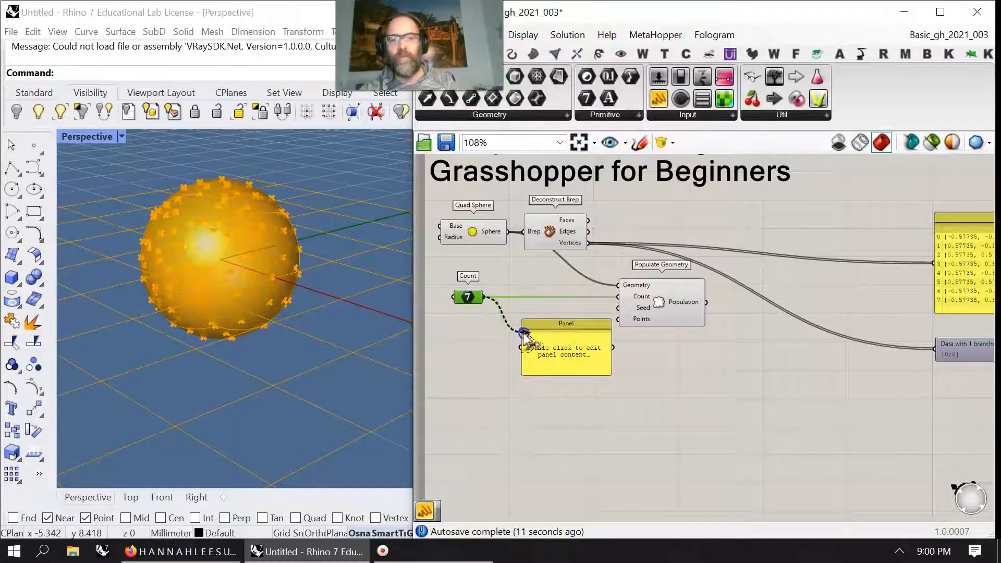
drag(577, 368, 570, 423)
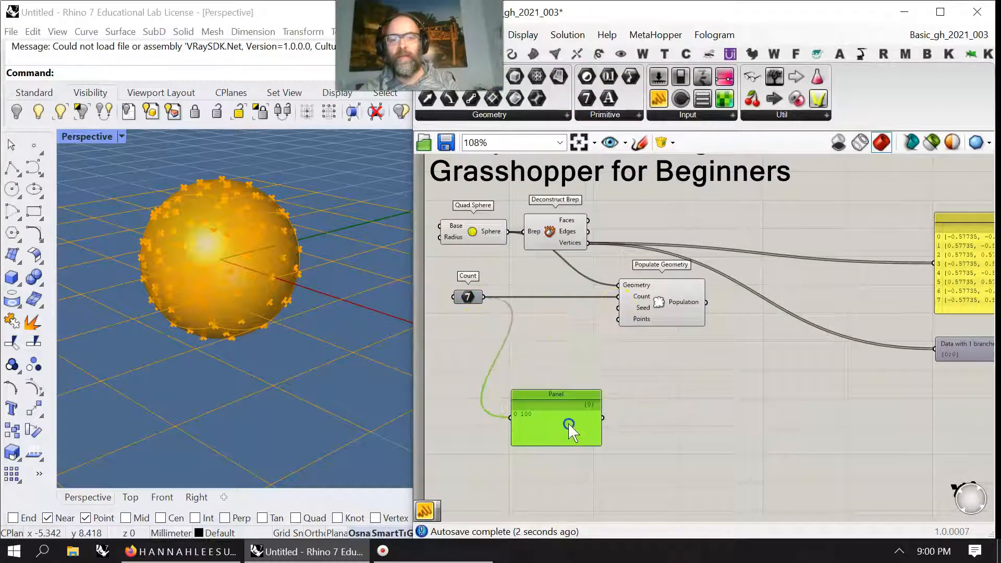
Place a Number Slider, connect it to Populate Geometry's Count input and set it to 6
double_click(540, 345)
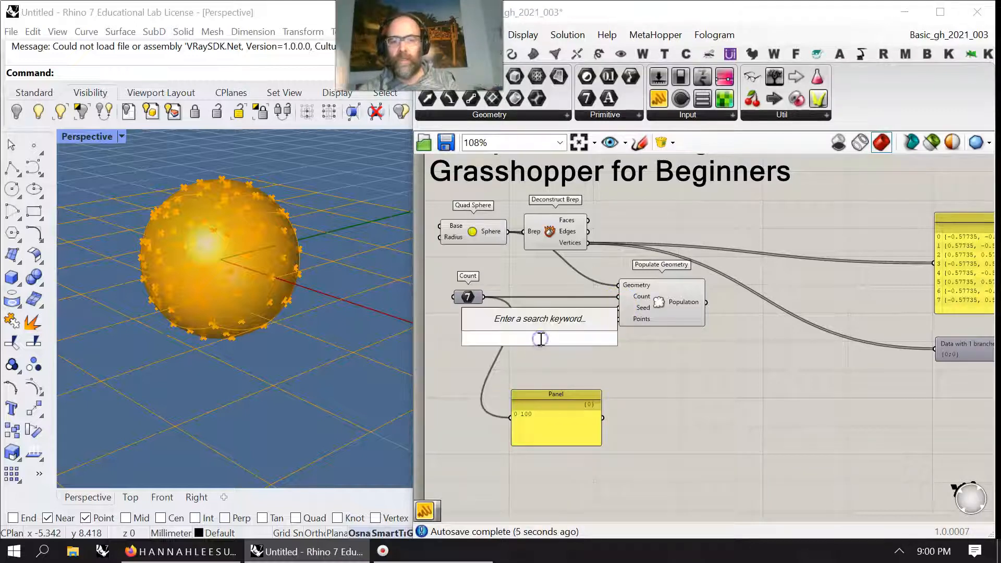
text(2)
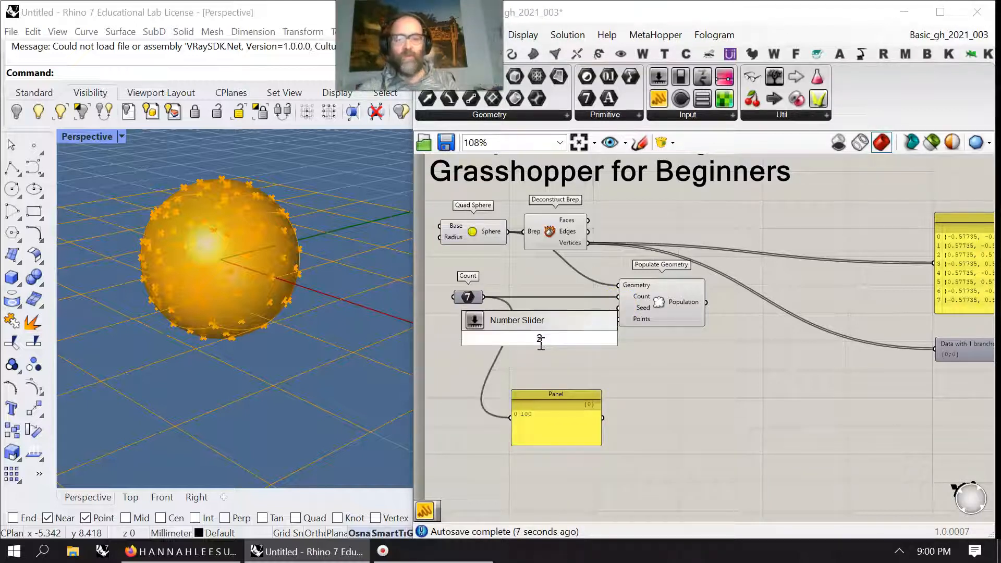
key(Return)
drag(598, 338, 619, 296)
drag(548, 341, 568, 347)
Delete the Panel and the extracted Count parameter beside Populate Geometry
click(655, 306)
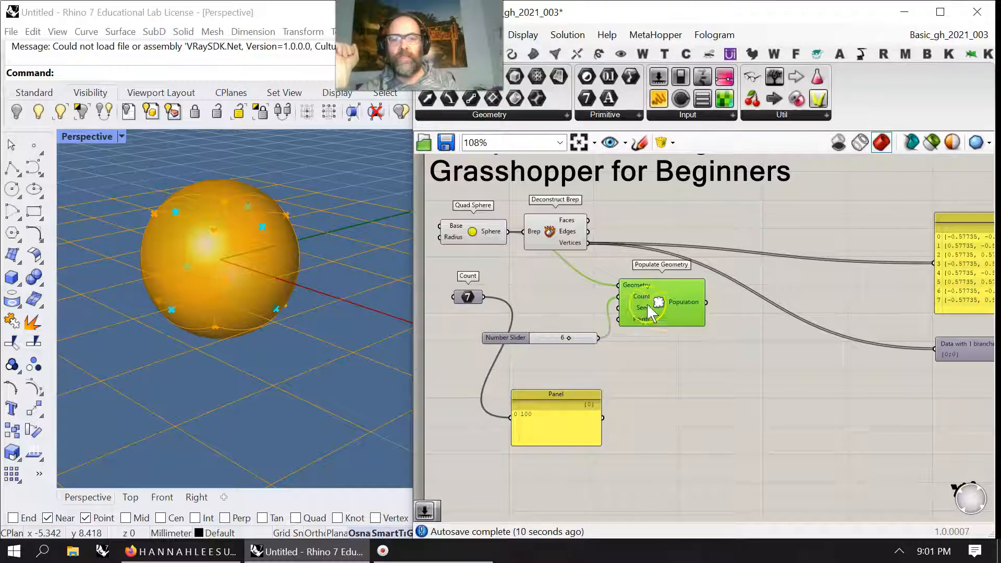
drag(652, 313, 652, 324)
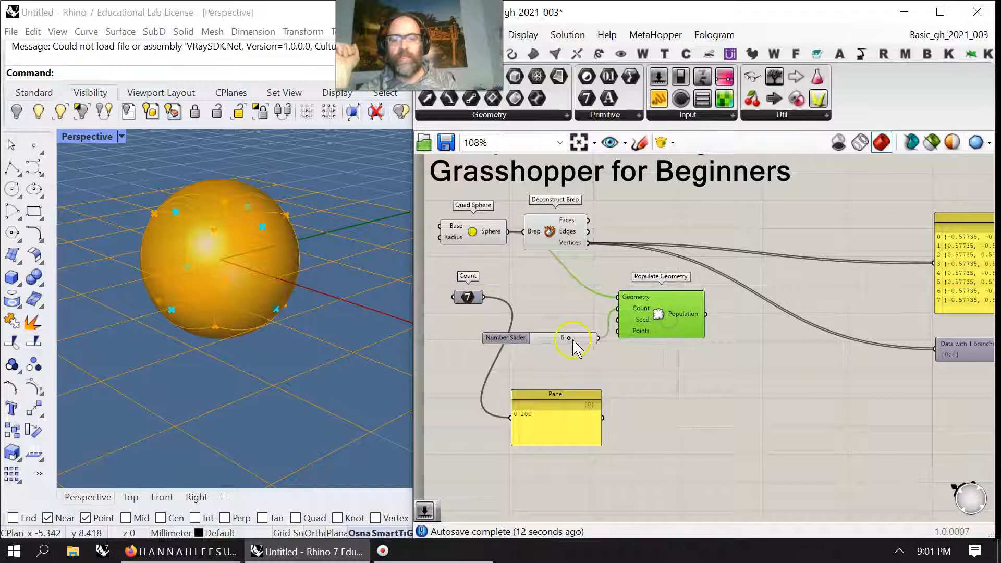
drag(556, 436, 550, 309)
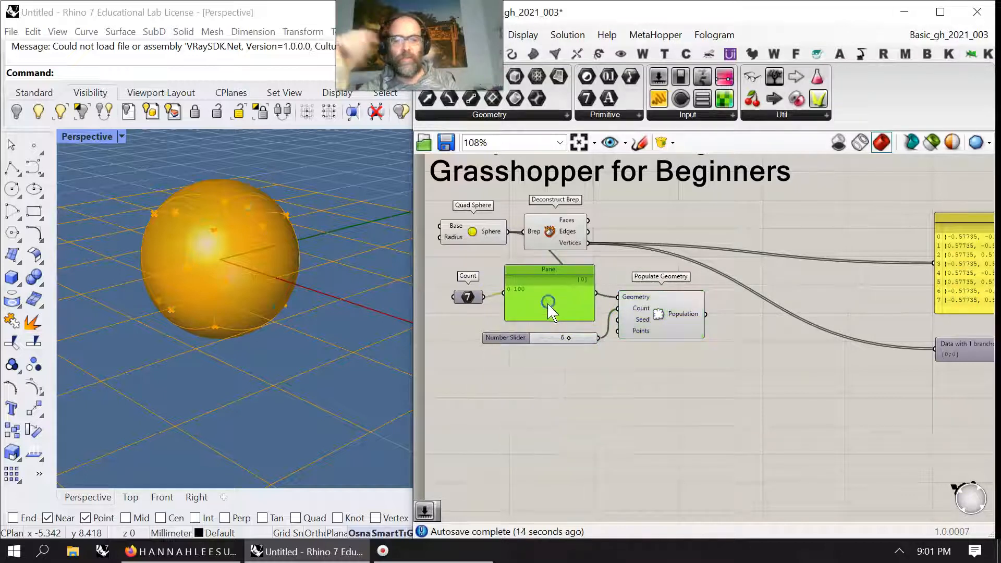
key(Delete)
click(470, 297)
key(Delete)
Move Deconstruct Brep farther from Quad Sphere, and move Populate Geometry and its Number Slider down to spread out the layout
drag(678, 339, 673, 338)
drag(559, 236, 647, 248)
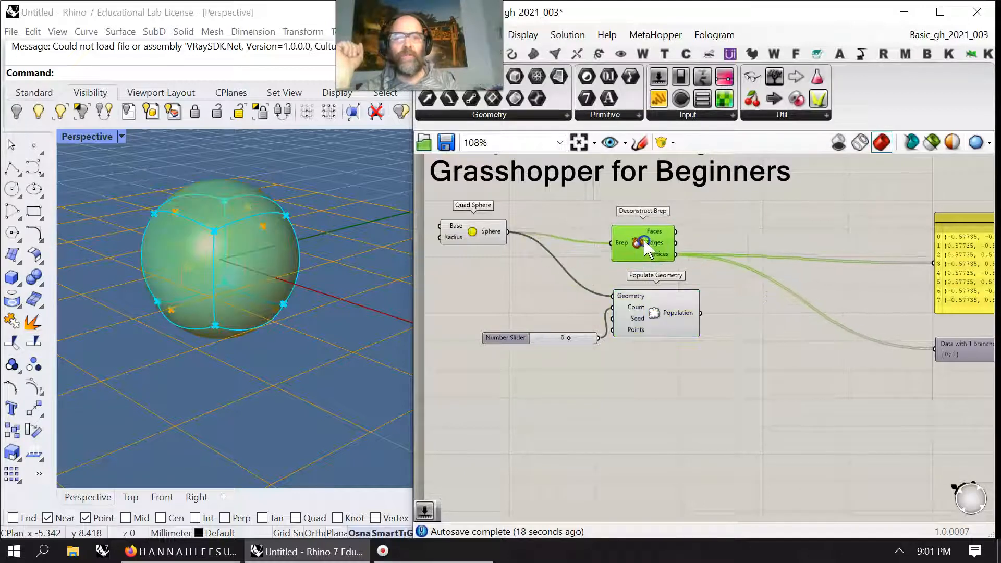
right_drag(850, 386, 664, 353)
drag(465, 286, 472, 345)
right_drag(471, 441, 633, 425)
drag(512, 292, 513, 405)
drag(634, 339, 641, 391)
Duplicate the Panel and Param Viewer below the originals and connect Populate Geometry's Population output to both copies
right_drag(826, 435, 687, 389)
drag(842, 330, 806, 378)
drag(550, 342, 770, 345)
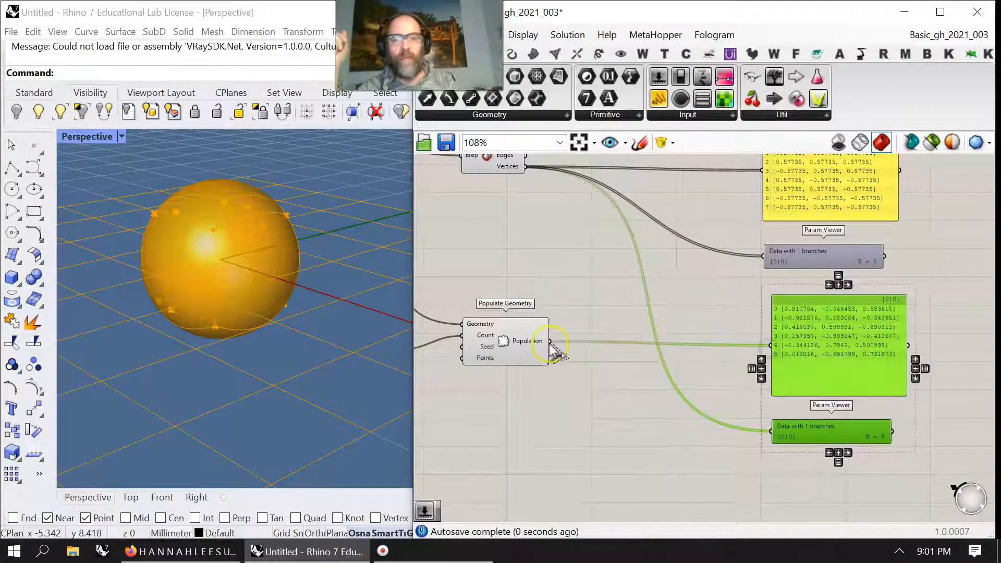
right_drag(637, 437, 730, 452)
right_drag(738, 307, 651, 331)
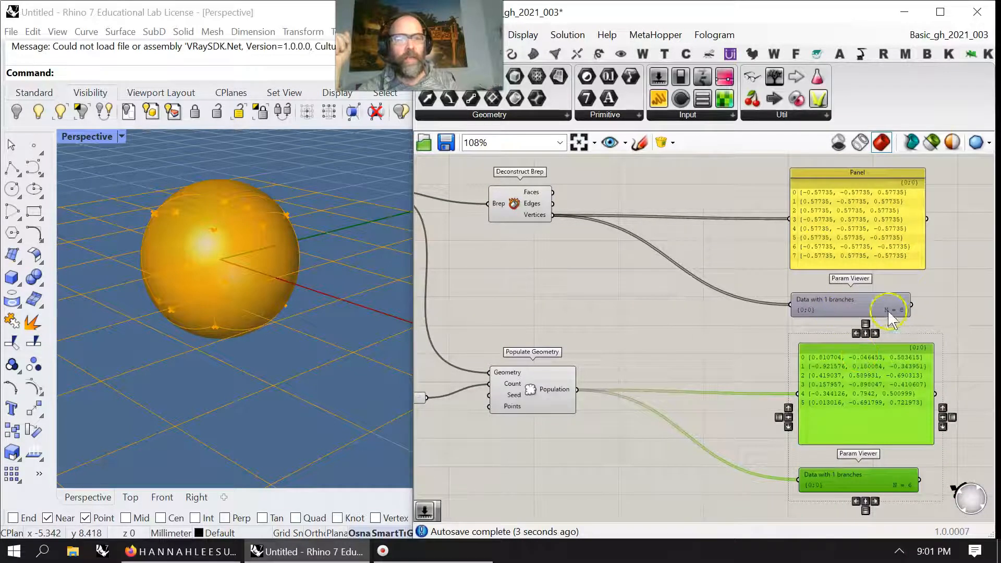
scroll(893, 319, up, 2)
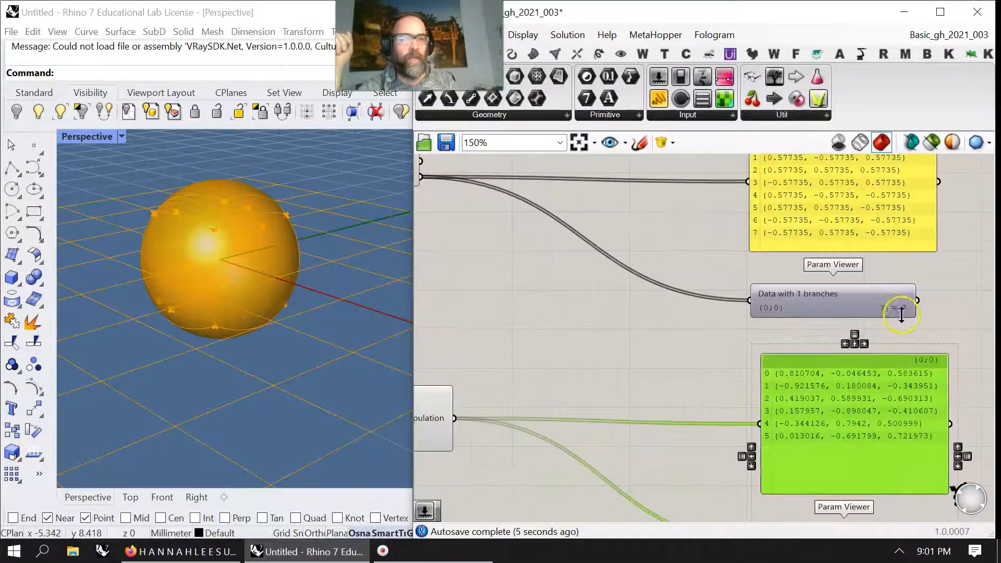
scroll(698, 398, down, 4)
Place a Panel containing 8 just above the Number Slider and turn off its Multiline Data option
right_drag(599, 437, 688, 394)
scroll(583, 332, up, 2)
right_drag(548, 307, 624, 326)
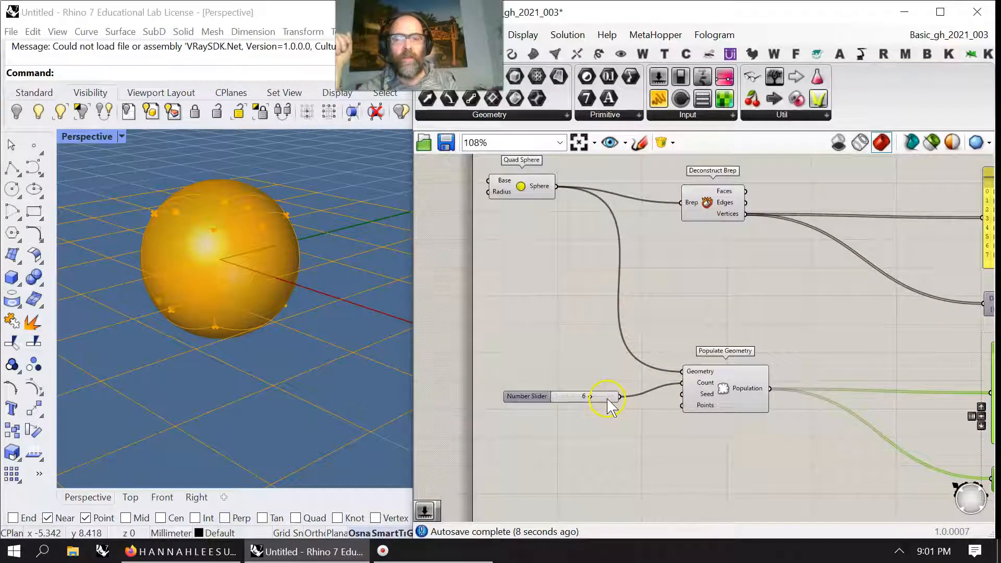
double_click(585, 375)
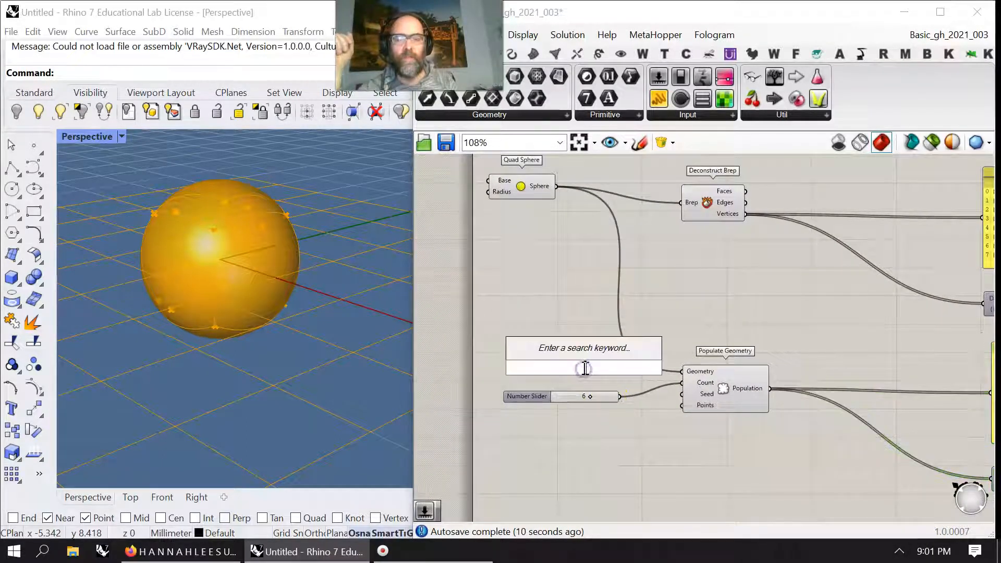
text(")
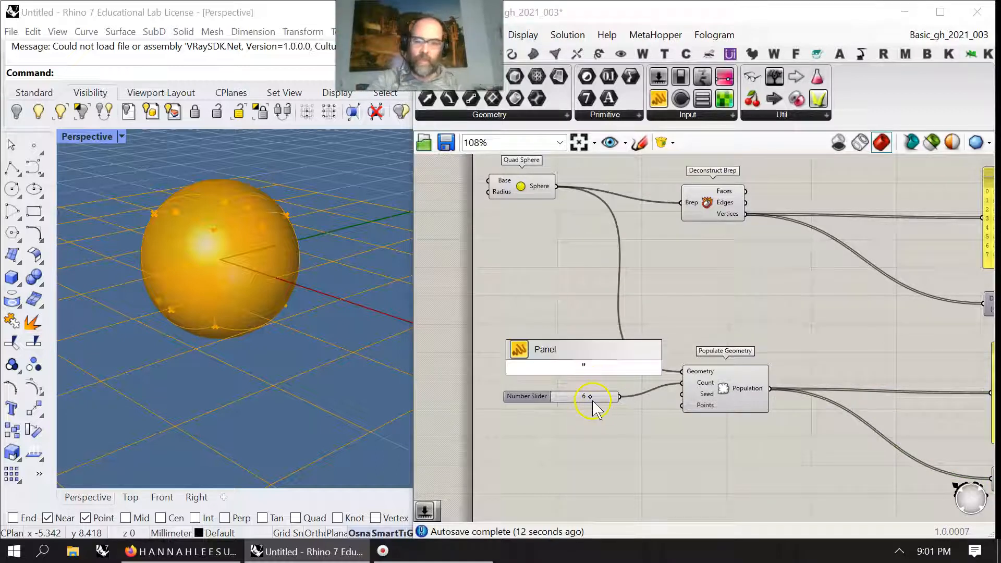
key(Return)
drag(589, 375, 610, 384)
right_click(600, 374)
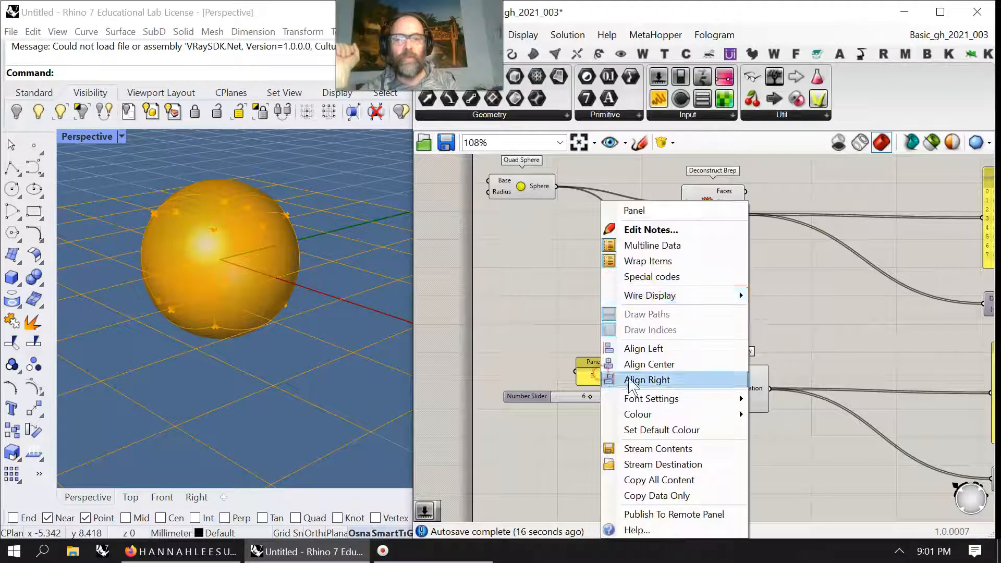
click(661, 251)
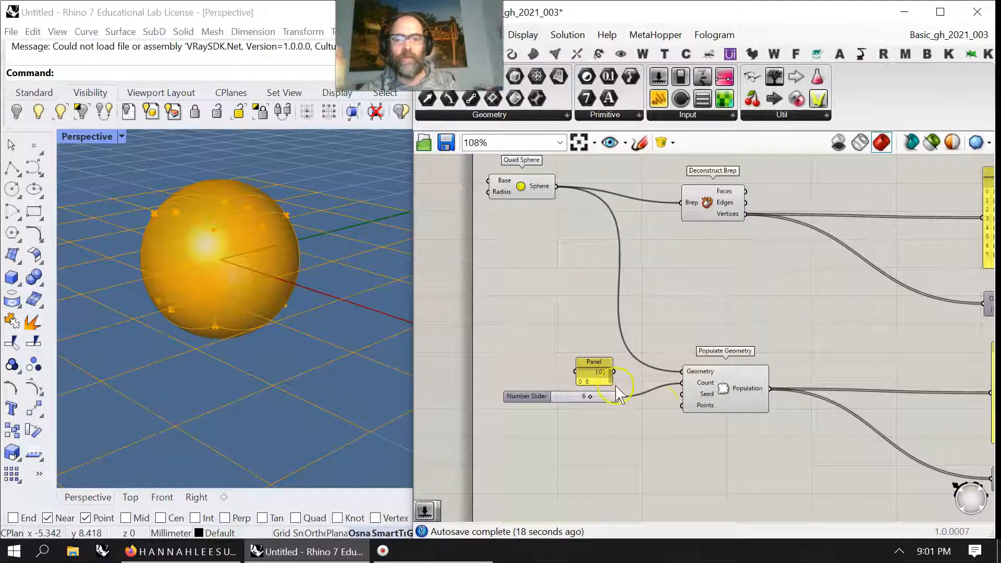
Replace the Number Slider with the Panel containing 8 and turn the Panel's Multiline Data option back on
click(603, 404)
key(Delete)
drag(612, 385, 570, 383)
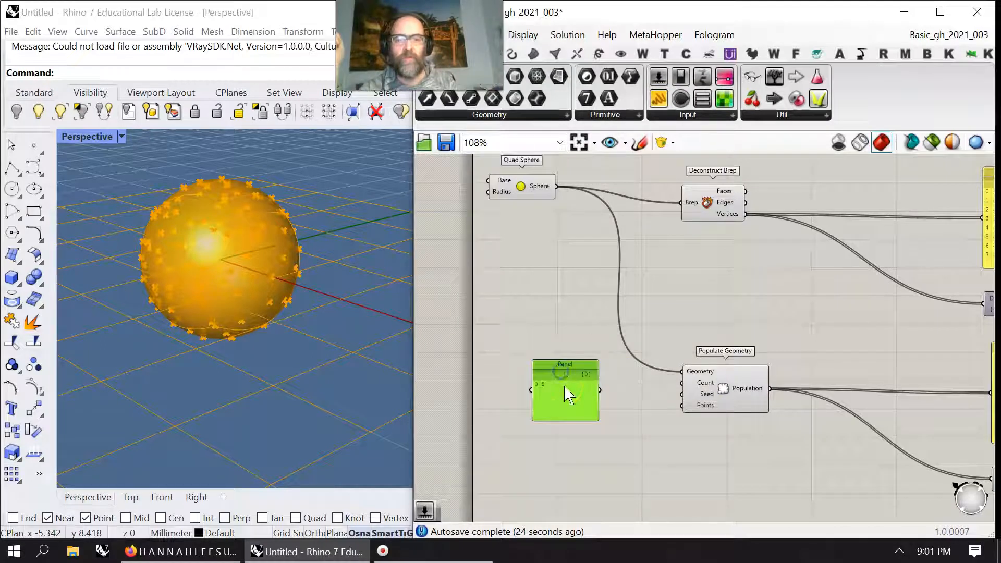
right_click(573, 401)
click(621, 248)
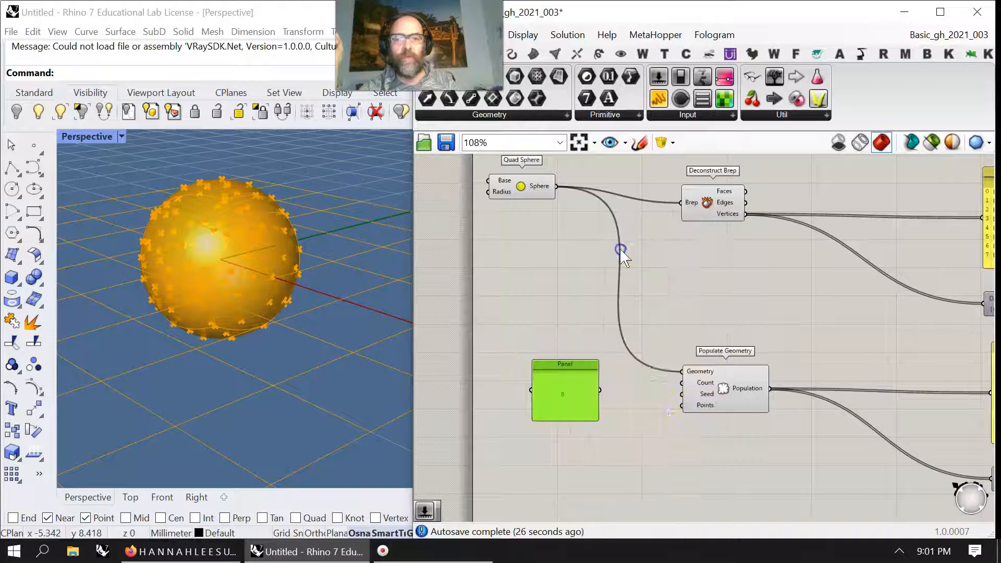
Connect the Panel containing 8 to Populate Geometry's Count input and internalise the data there
drag(601, 392, 682, 383)
drag(574, 403, 645, 392)
scroll(579, 396, up, 3)
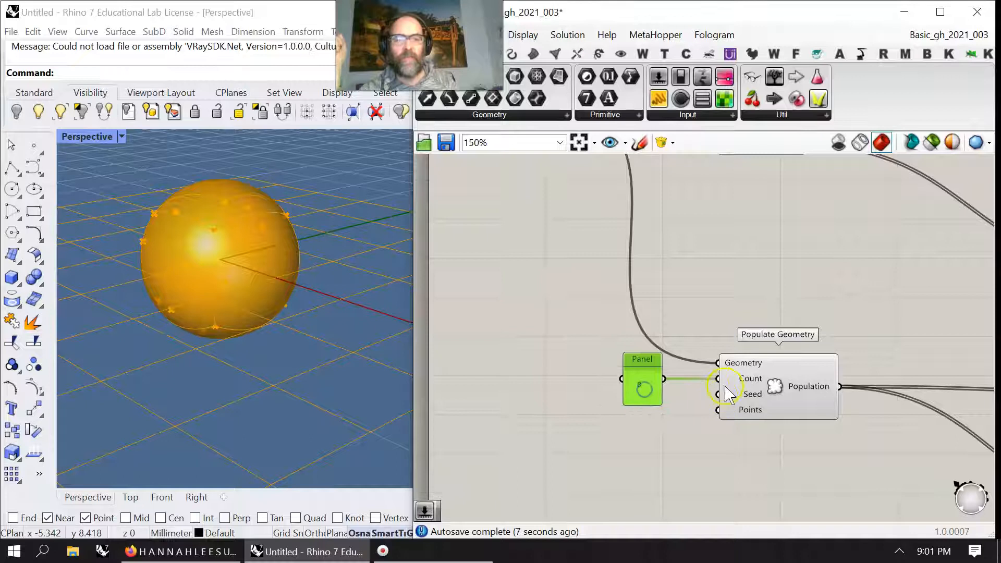
right_drag(745, 376, 743, 378)
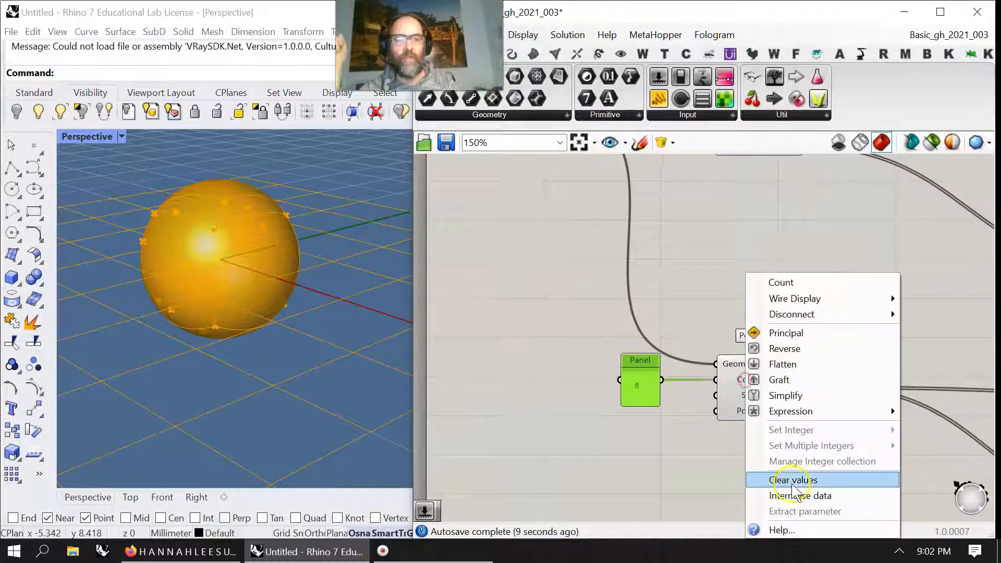
click(798, 493)
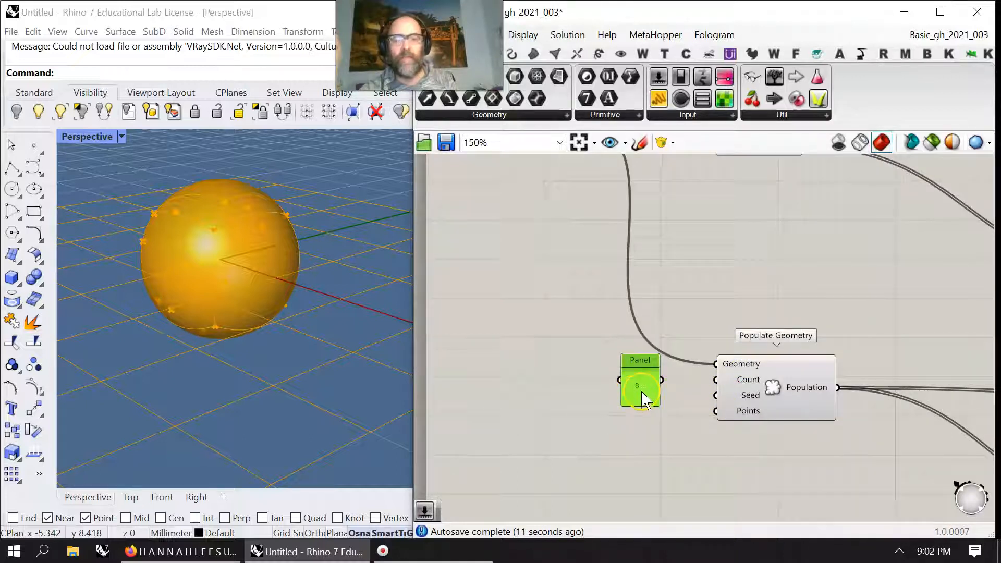
right_click(751, 387)
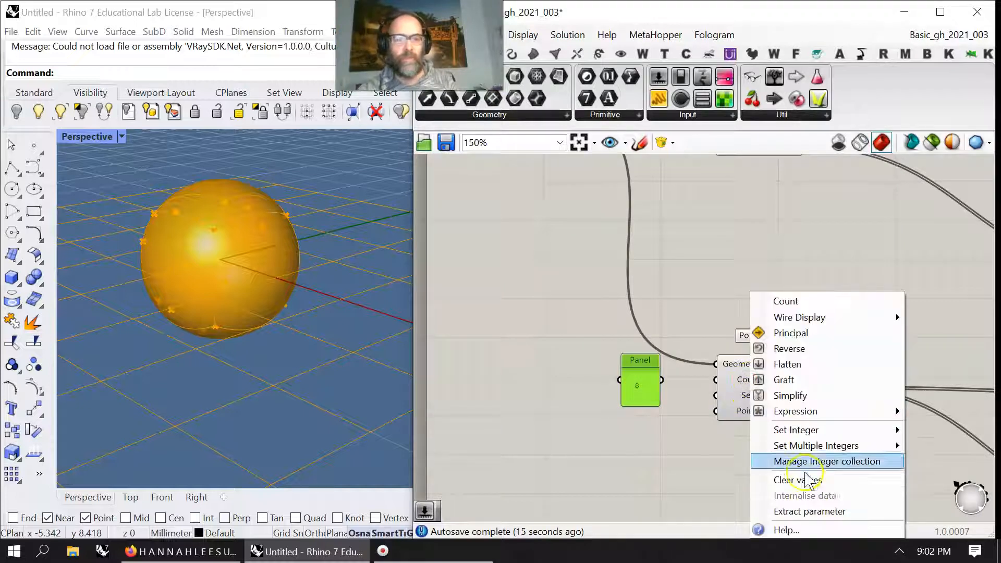
mouse_move(790, 417)
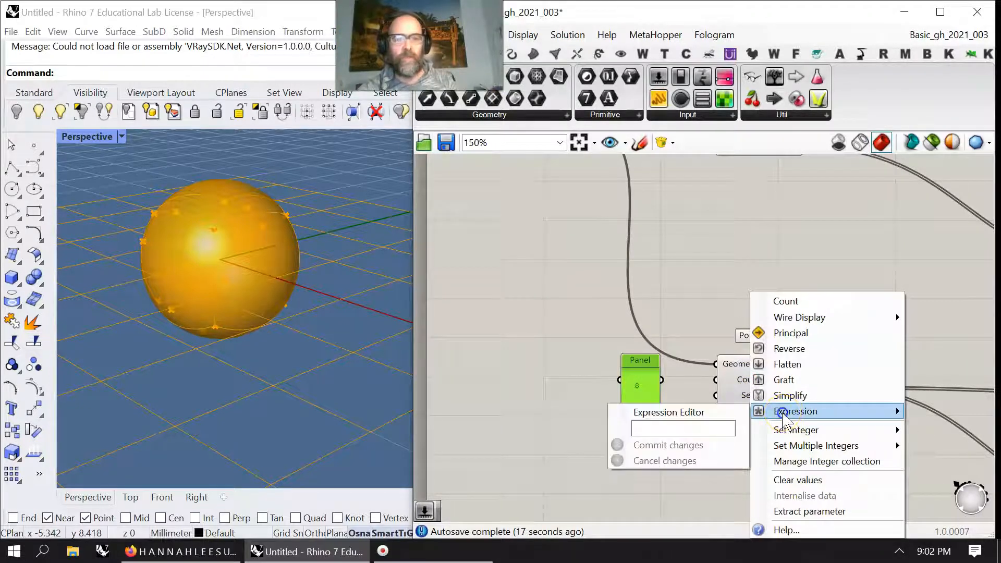
click(715, 444)
right_click(746, 384)
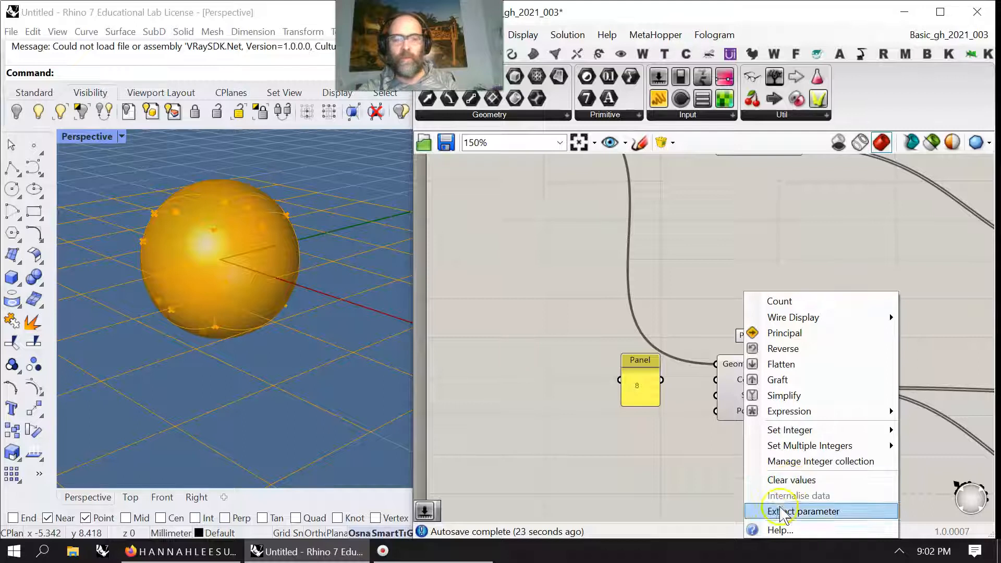
click(688, 448)
mouse_move(746, 380)
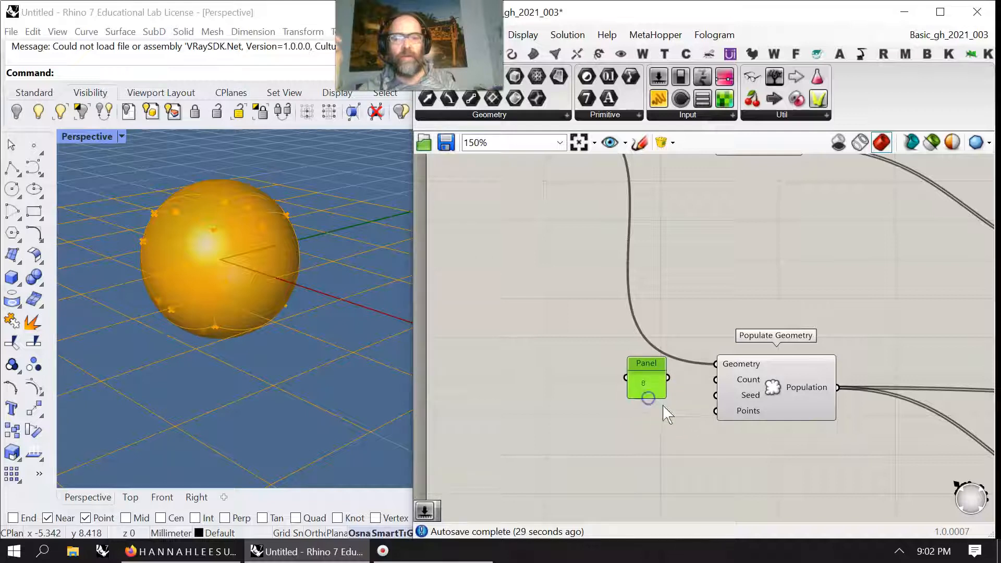
Move the Panel containing 8 farther from Populate Geometry and put it in a group
drag(656, 390, 611, 383)
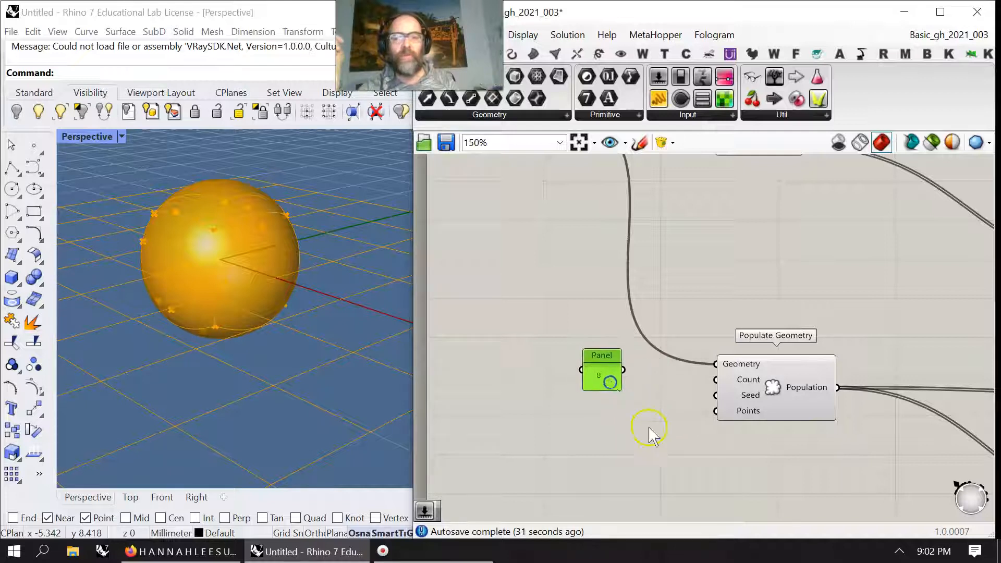
right_click(524, 340)
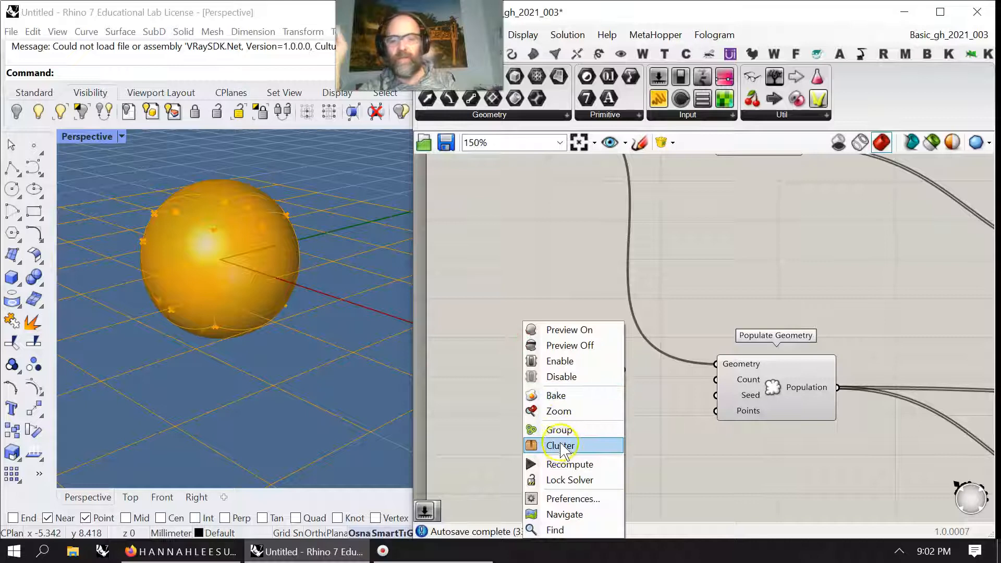
click(561, 428)
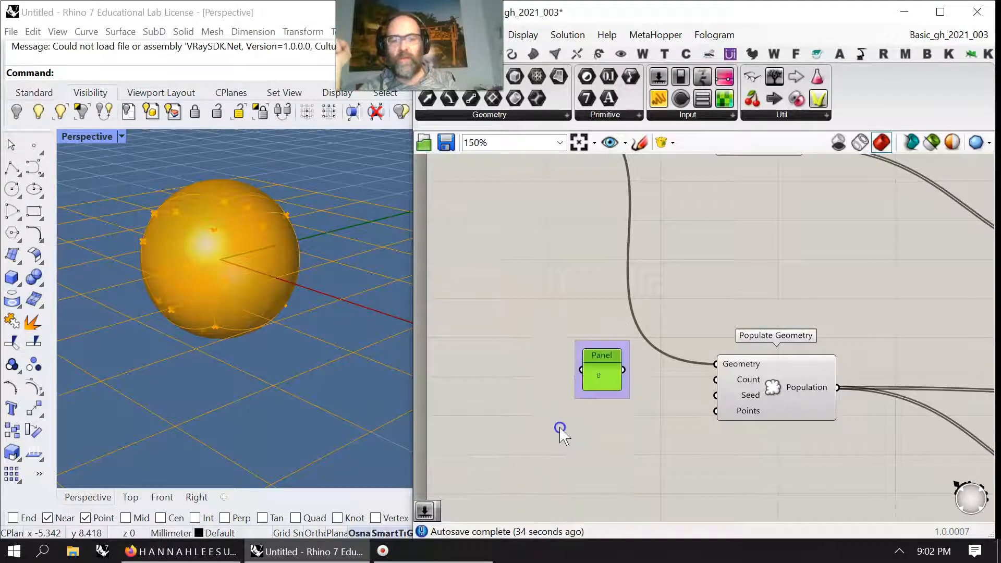
Change the colour of the group around the Panel to yellow
right_click(617, 397)
mouse_move(677, 516)
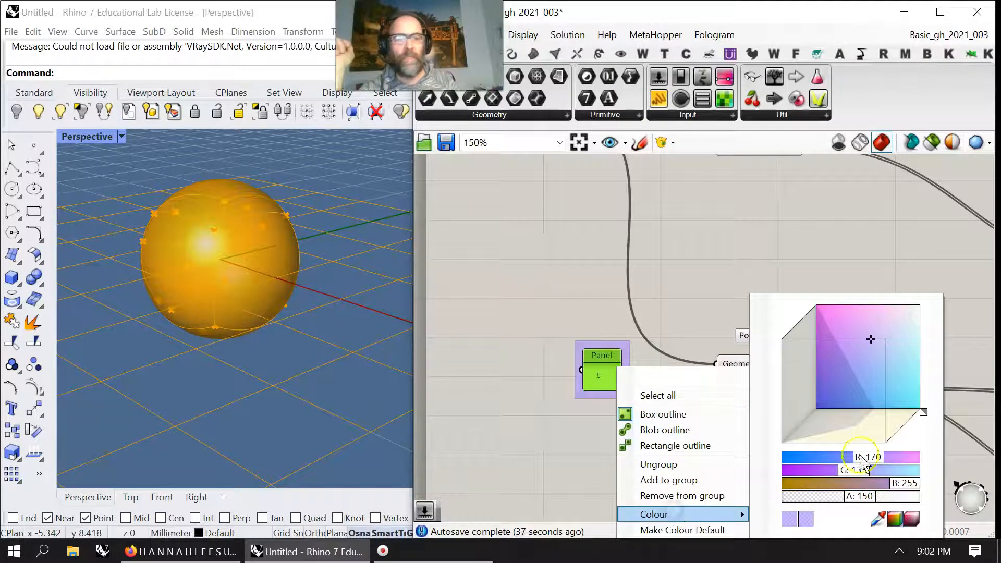
drag(925, 414, 892, 449)
drag(858, 388, 895, 204)
click(603, 408)
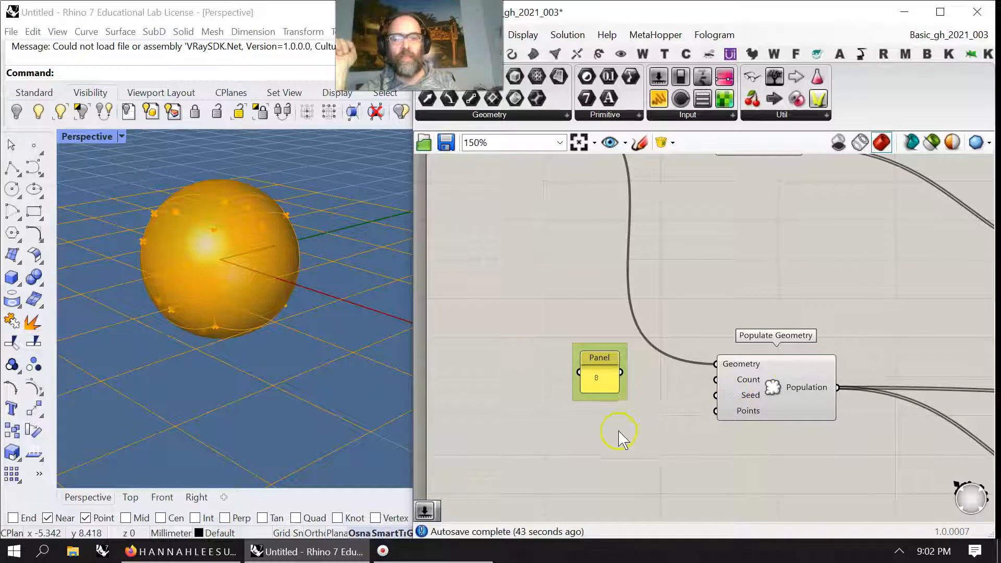
Add a Number Slider starting at 12, connect it to Populate Geometry's Seed input and set it to 19
right_drag(611, 434, 518, 409)
double_click(513, 399)
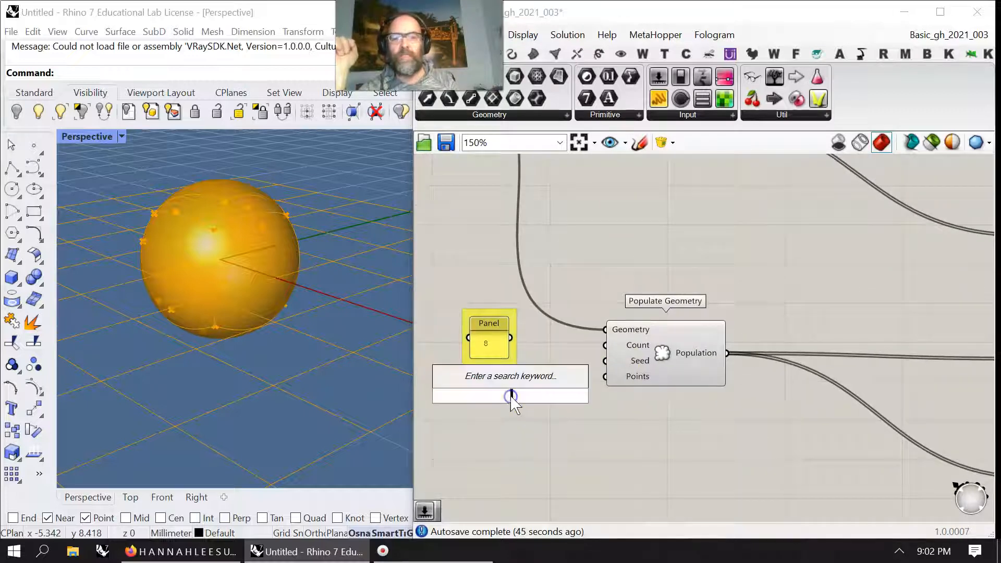
text(12)
key(Return)
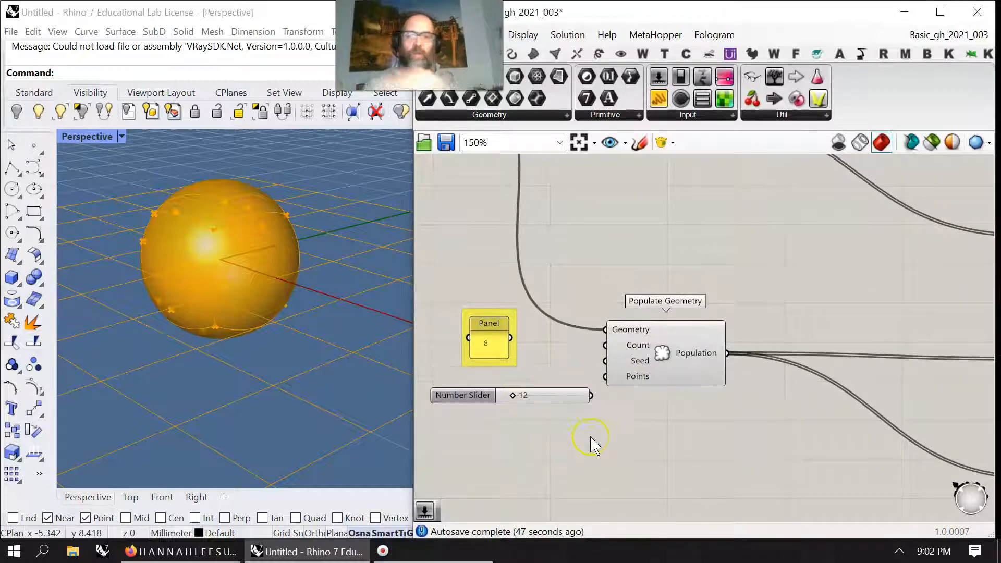
drag(590, 396, 479, 391)
click(663, 360)
mouse_move(353, 334)
right_down()
mouse_move(289, 328)
mouse_move(354, 339)
right_up()
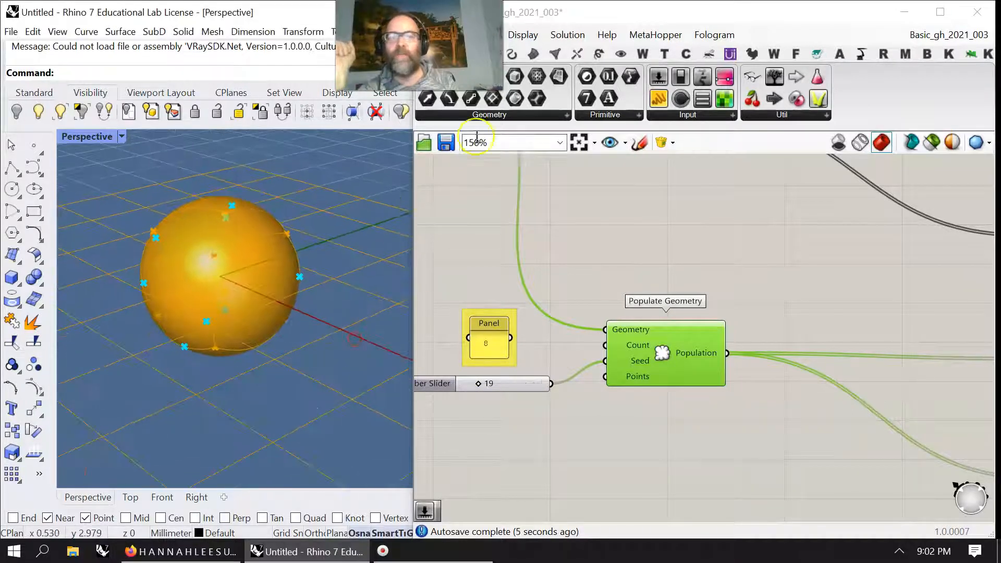
Place a Populate 3D component below Populate Geometry and connect the Quad Sphere's output to its Region input
click(511, 55)
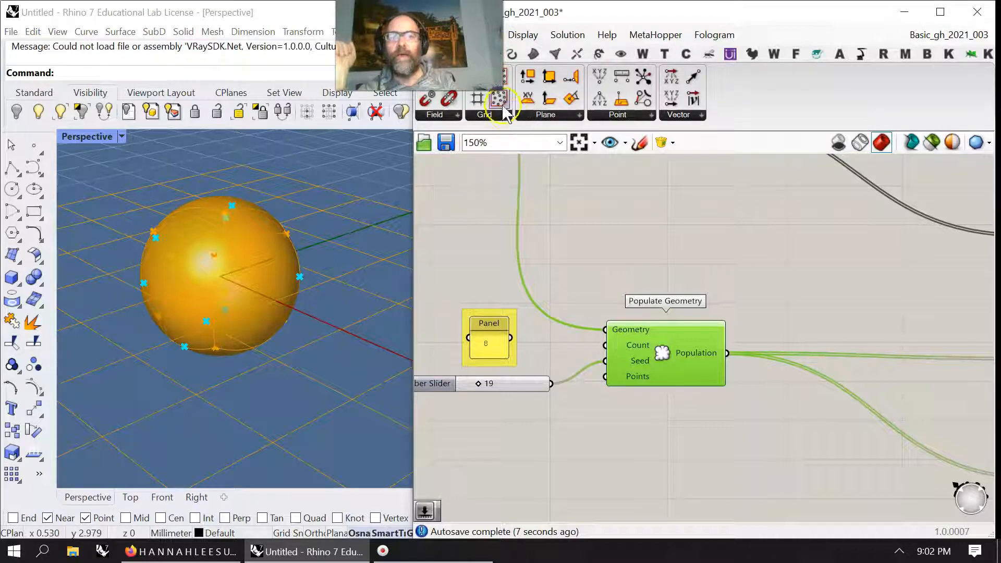
click(485, 114)
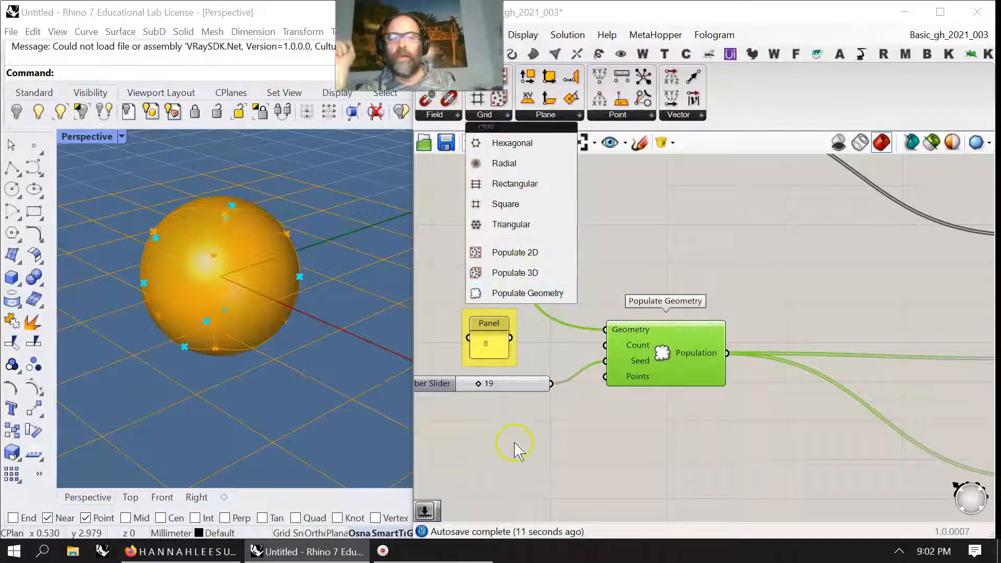
click(514, 271)
click(668, 441)
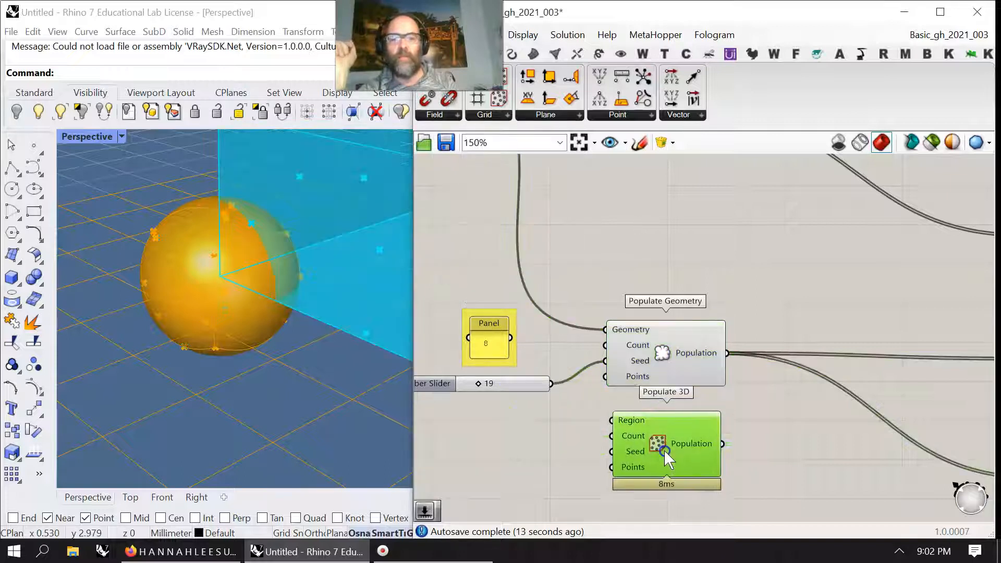
scroll(246, 319, down, 5)
scroll(242, 317, up, 2)
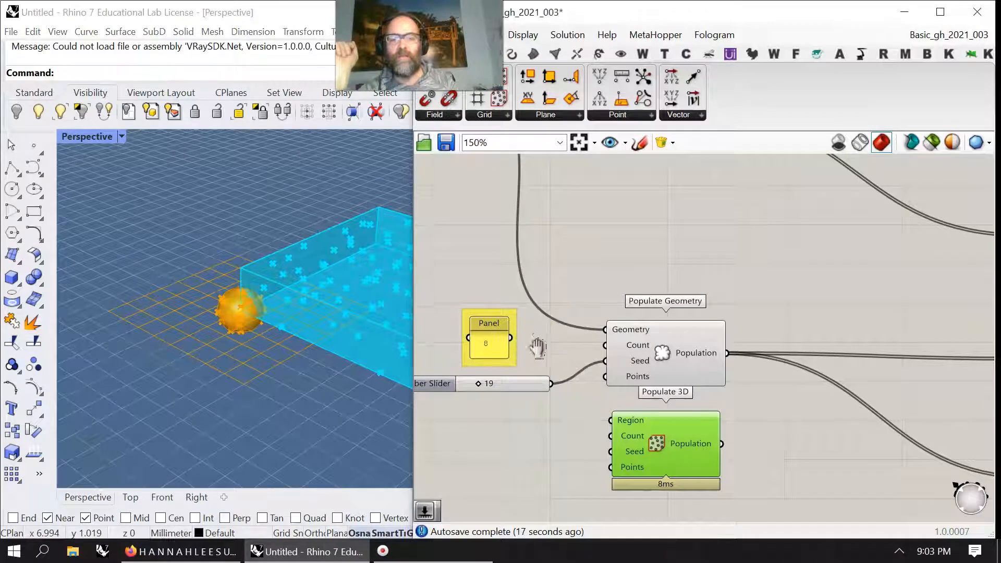
scroll(545, 355, down, 3)
drag(481, 209, 592, 424)
right_drag(228, 312, 327, 320)
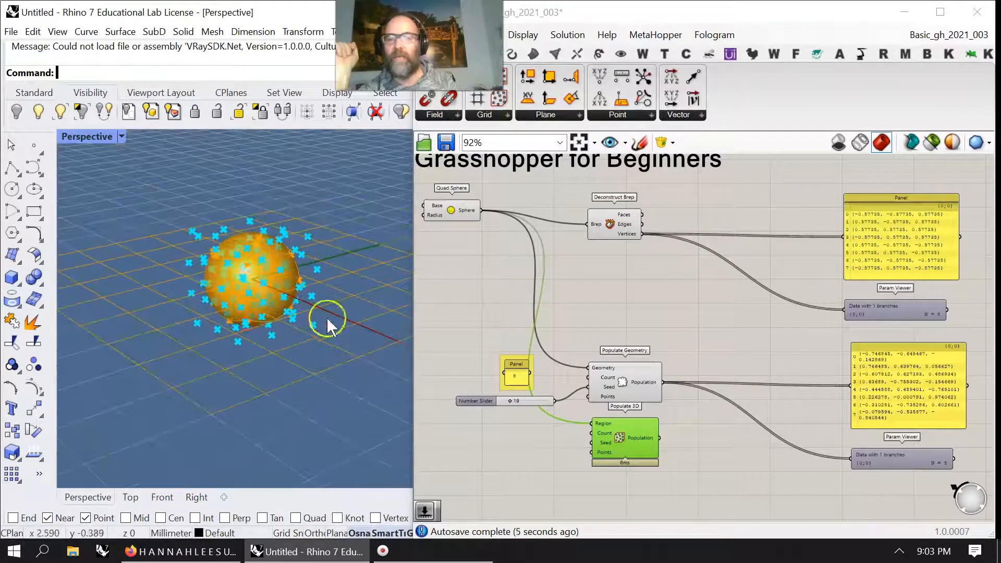
Delete the Populate 3D component
right_drag(452, 239, 501, 274)
click(667, 459)
key(Delete)
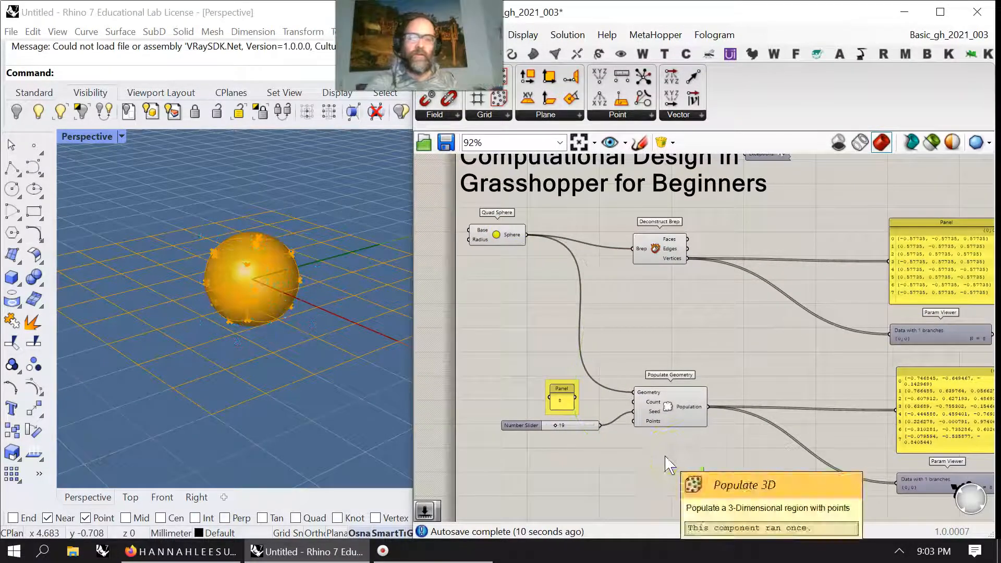
Set the Number Slider feeding Populate Geometry's Seed to 0 and highlight the generated points on the sphere
click(669, 411)
right_drag(287, 361, 303, 345)
click(658, 465)
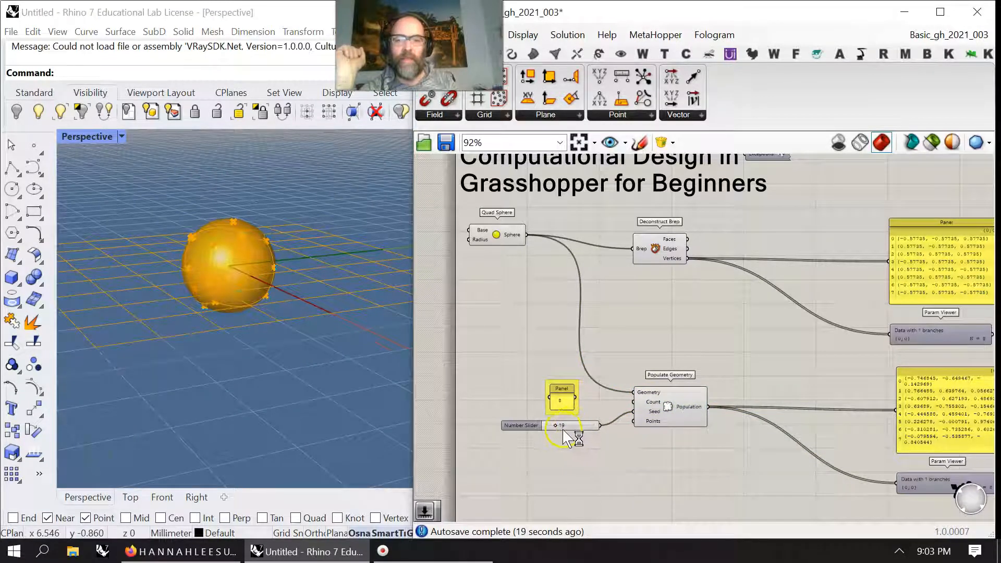
drag(557, 429, 504, 425)
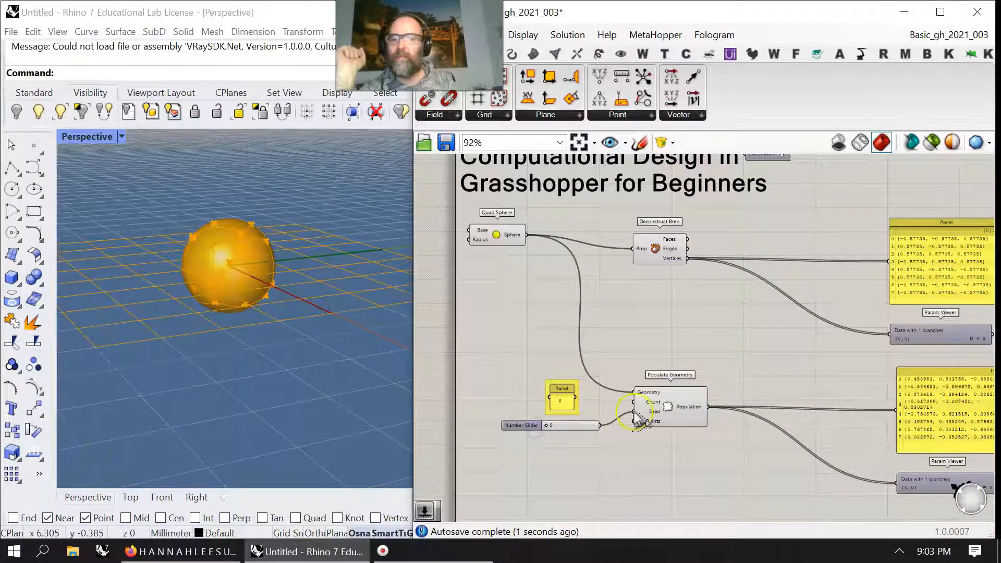
click(681, 414)
scroll(562, 444, up, 5)
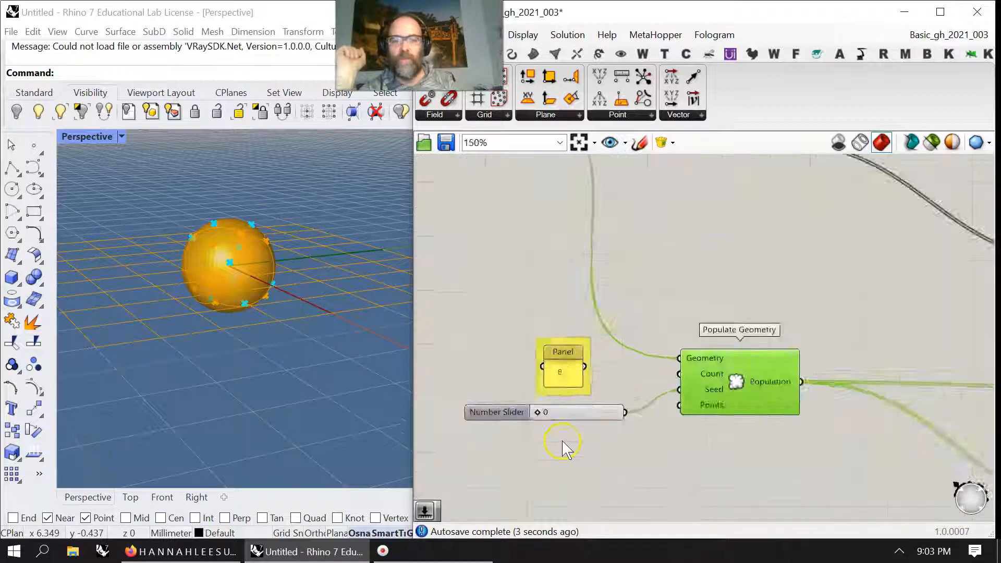
click(604, 404)
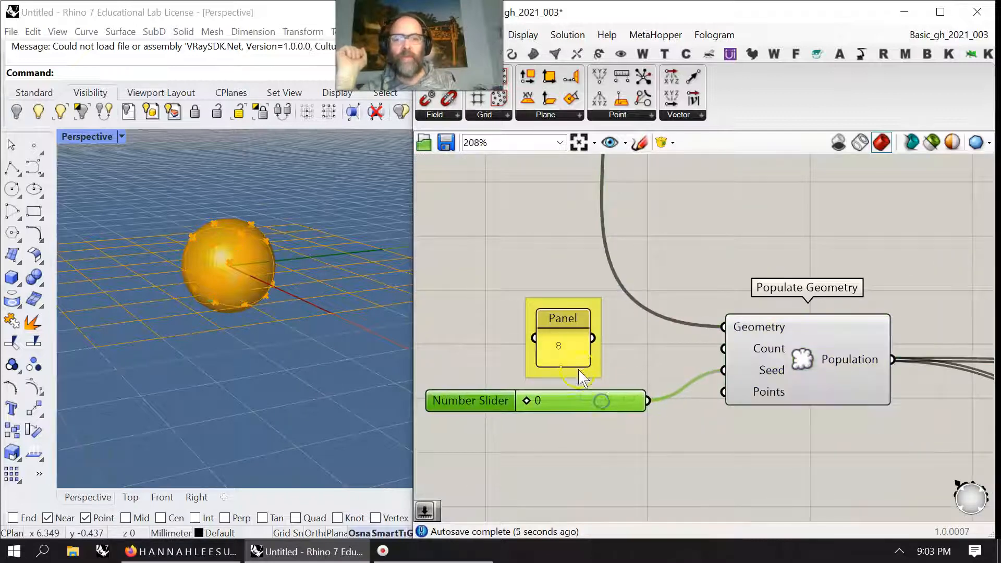
Copy the grouped Panel containing 8 below the Number Slider and enter 12, 14, 56 and 87 on separate lines
click(574, 354)
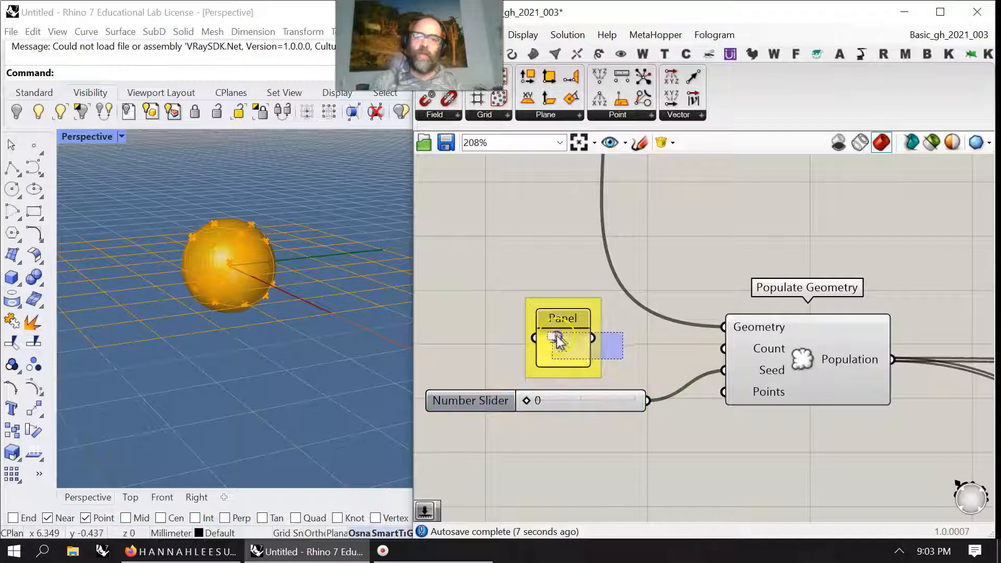
alt+drag(573, 362, 581, 483)
double_click(575, 472)
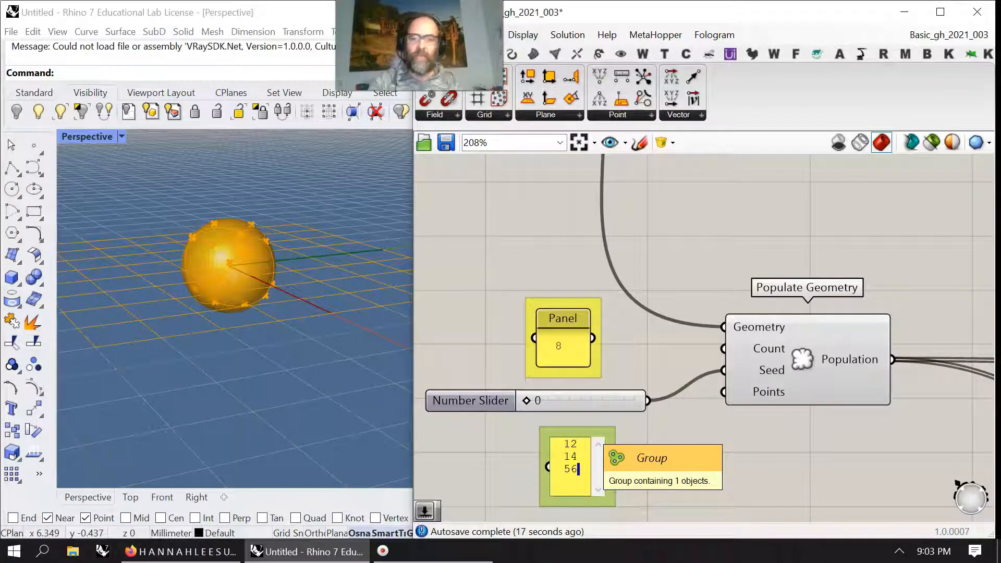
text(12 14 56 8)
text(7)
click(730, 450)
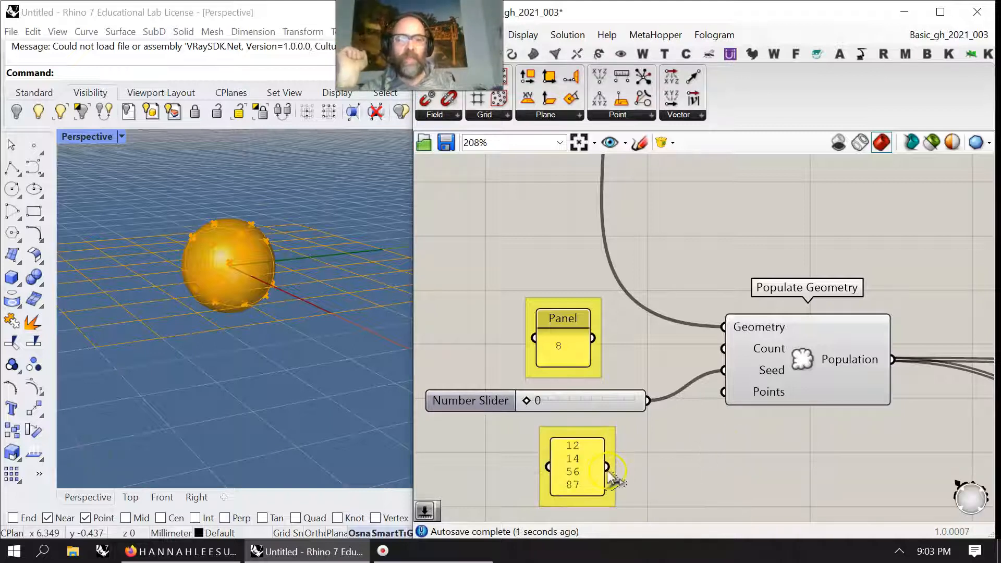
Set the Number Slider to 37 and connect the copied four-value Panel to Populate Geometry's Seed input in its place
click(580, 397)
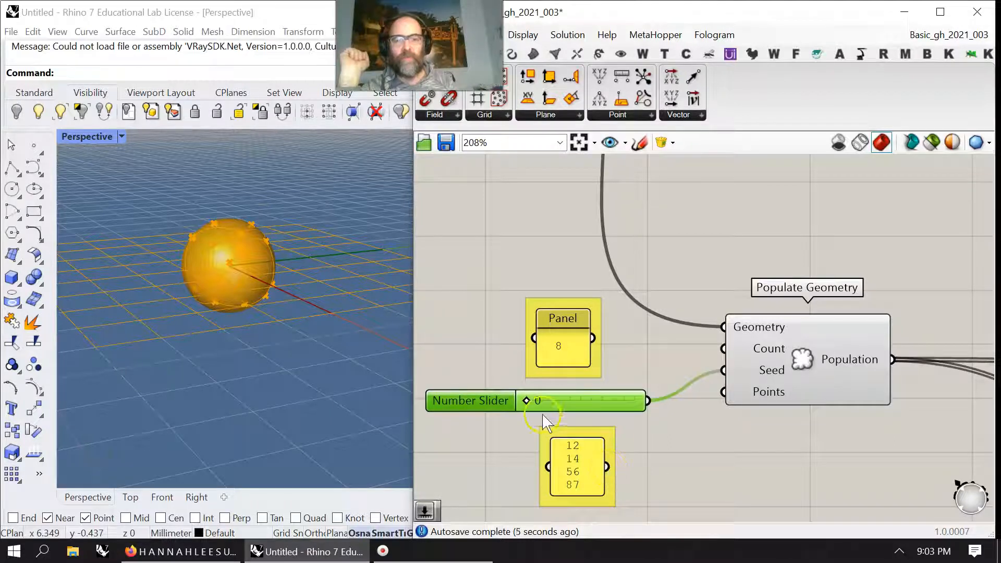
drag(531, 407, 568, 404)
drag(607, 466, 723, 371)
Turn off Multiline Data on the copied Panel and enlarge it to show all four values
right_click(597, 457)
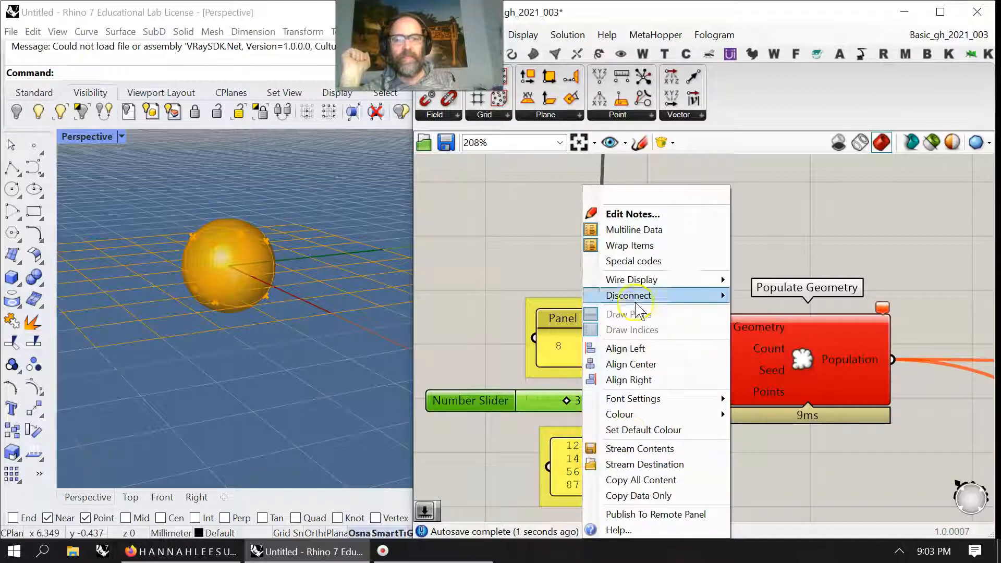
click(622, 230)
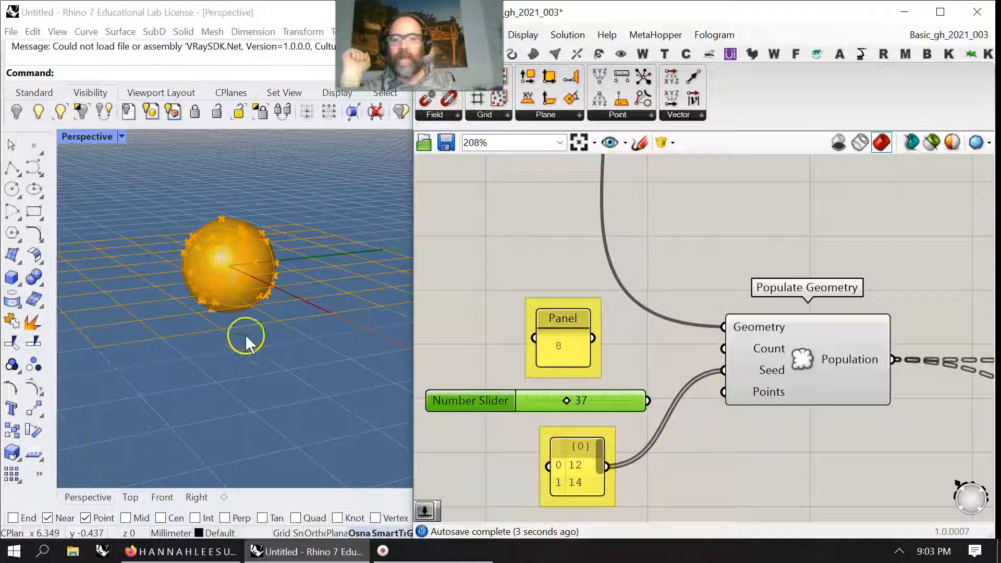
drag(587, 496, 598, 538)
right_drag(664, 490, 627, 350)
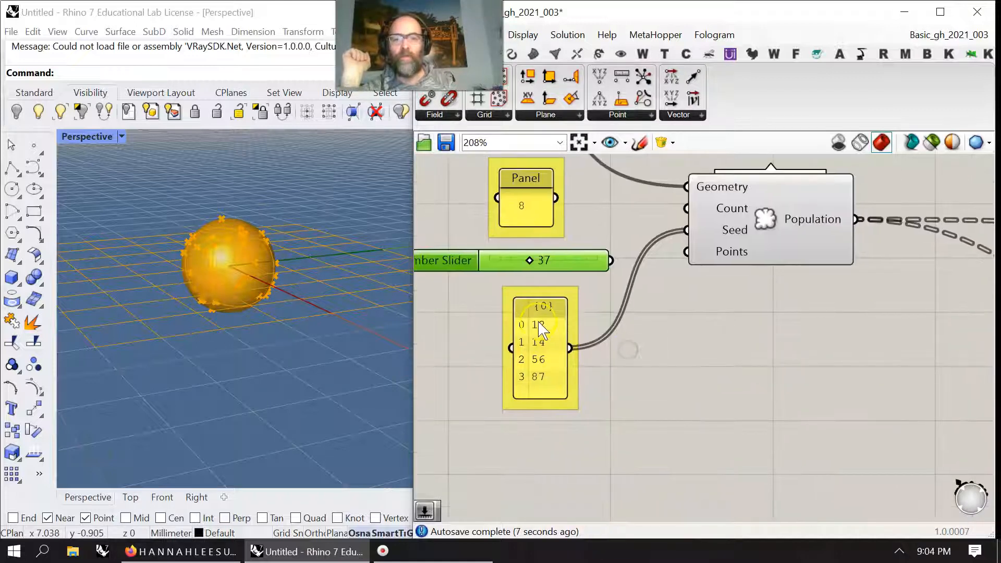
Move the population Panel and Param Viewer closer to Populate Geometry and enlarge the Param Viewer to list every branch
right_drag(344, 283, 248, 326)
right_drag(852, 321, 786, 374)
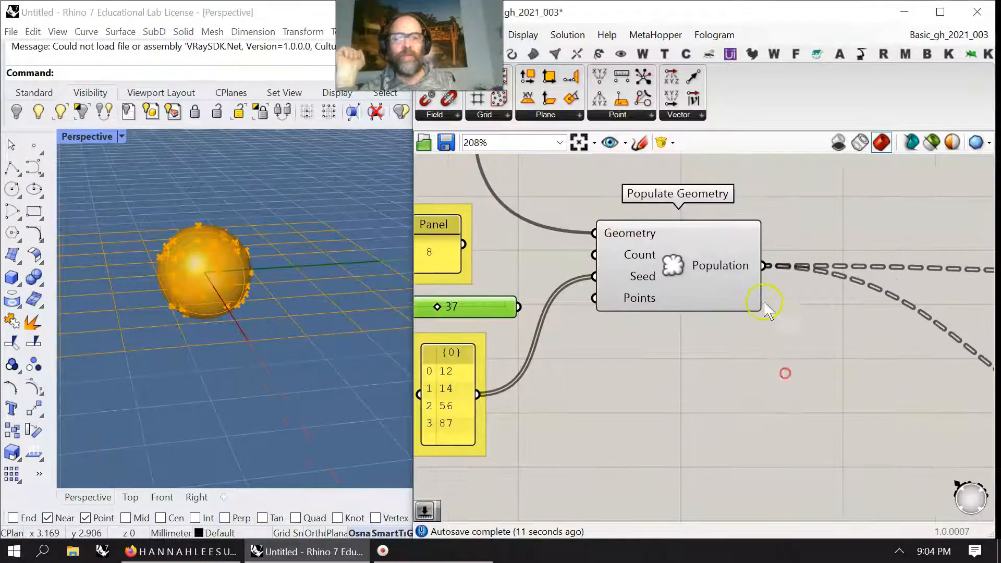
mouse_move(733, 271)
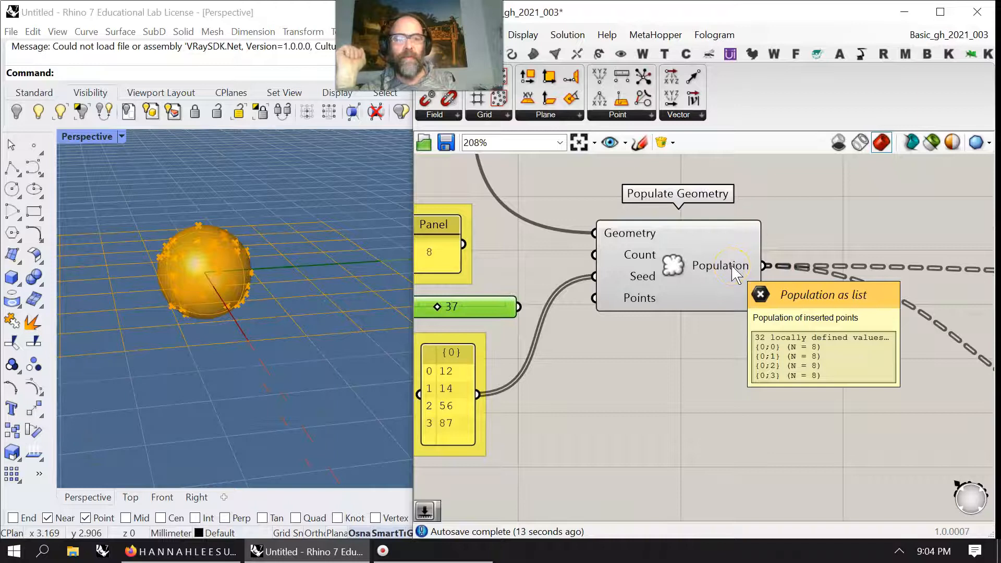
scroll(798, 380, down, 5)
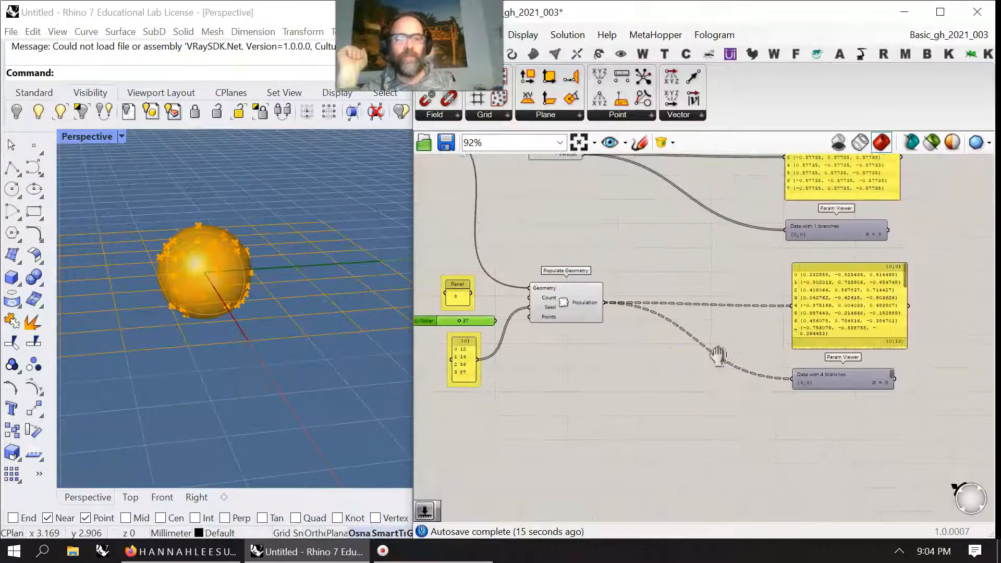
drag(843, 379, 713, 378)
drag(834, 307, 698, 304)
drag(722, 388, 724, 453)
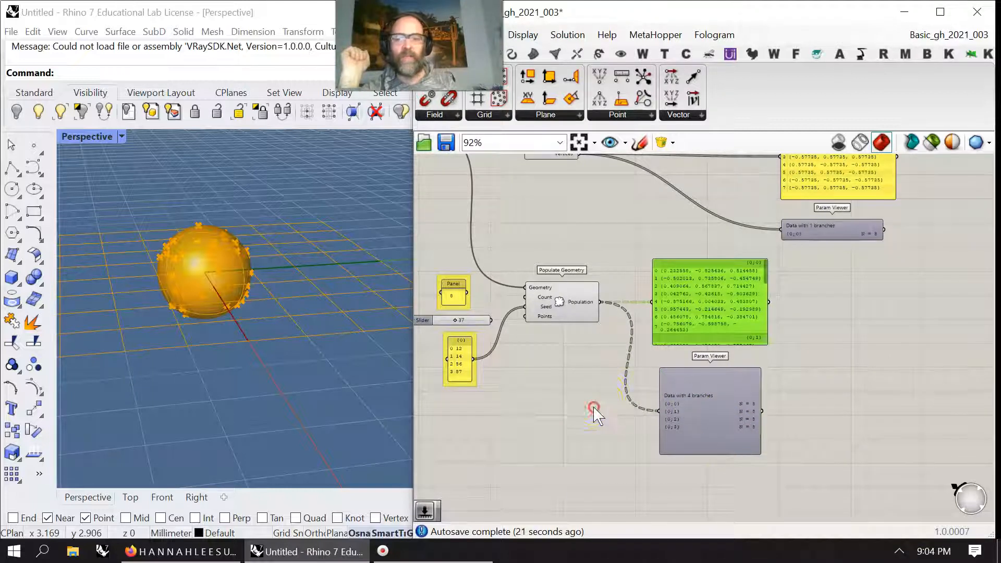
right_drag(594, 415, 669, 417)
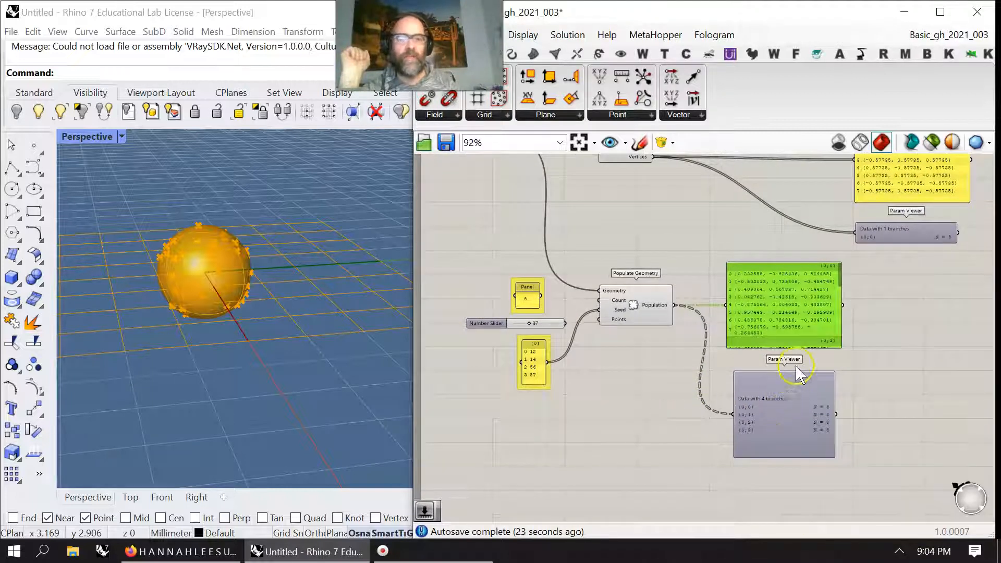
Enlarge the population Panel until all four branches of points fit, and place the Param Viewer below it
drag(841, 329, 927, 330)
drag(872, 348, 880, 429)
drag(807, 457, 688, 460)
drag(875, 412, 915, 534)
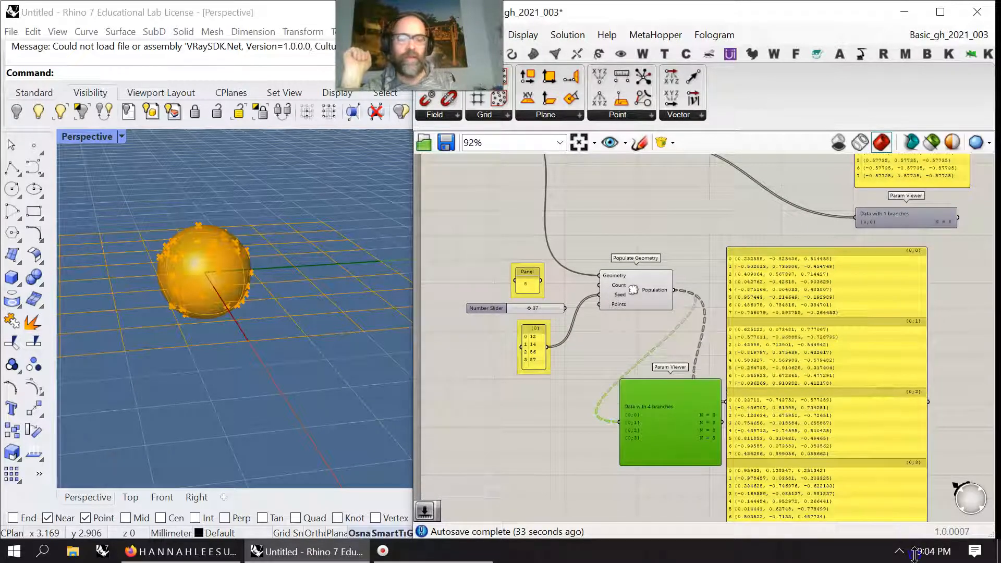
right_drag(956, 436, 940, 360)
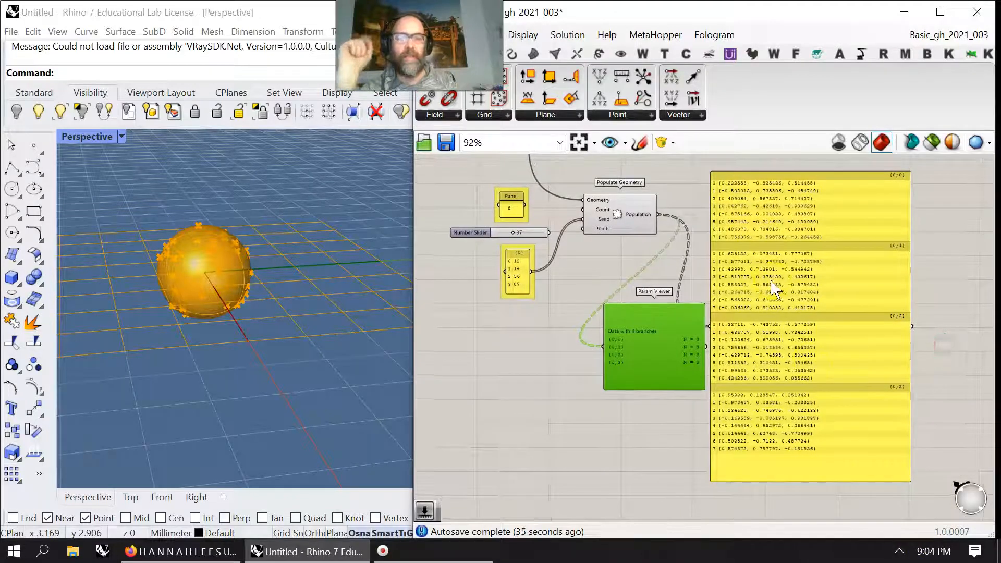
drag(778, 282, 790, 312)
scroll(783, 345, down, 1)
drag(565, 368, 770, 511)
right_drag(546, 281, 688, 361)
Reconnect the Number Slider to Populate Geometry's Seed input in place of the four-value Panel and set it to 57
scroll(688, 361, up, 3)
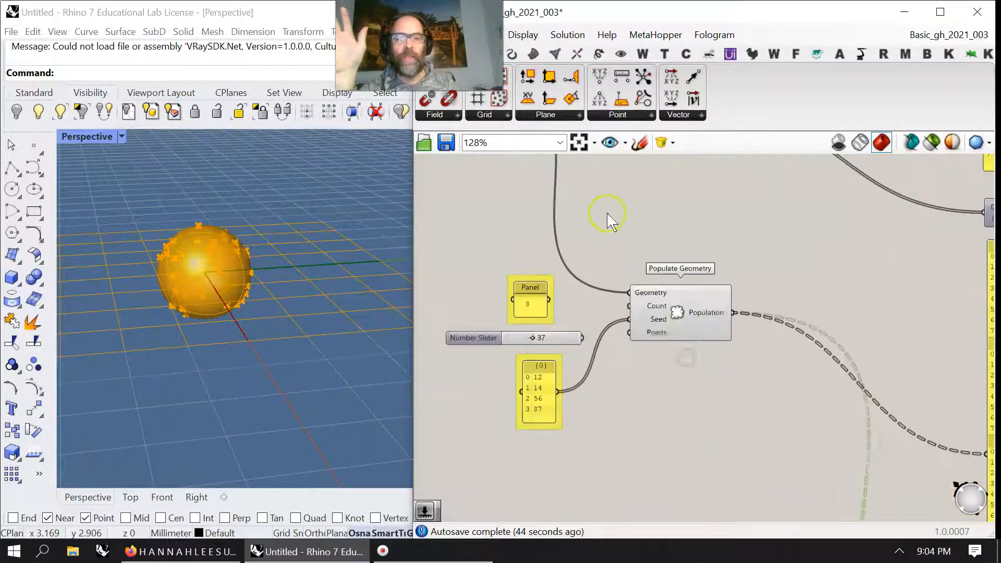
right_drag(609, 216, 708, 323)
click(701, 406)
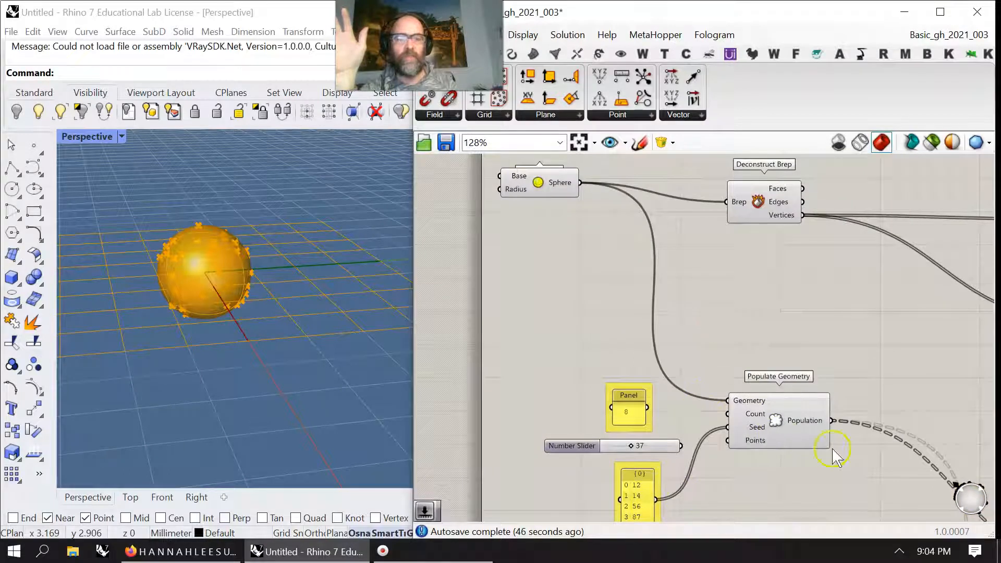
scroll(766, 410, down, 2)
scroll(682, 432, down, 3)
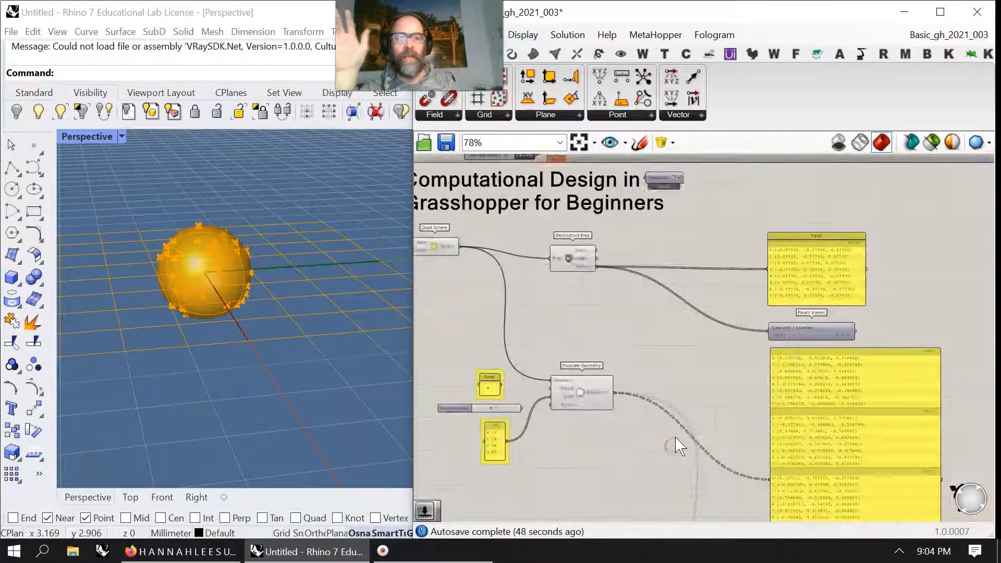
click(588, 400)
scroll(625, 410, up, 3)
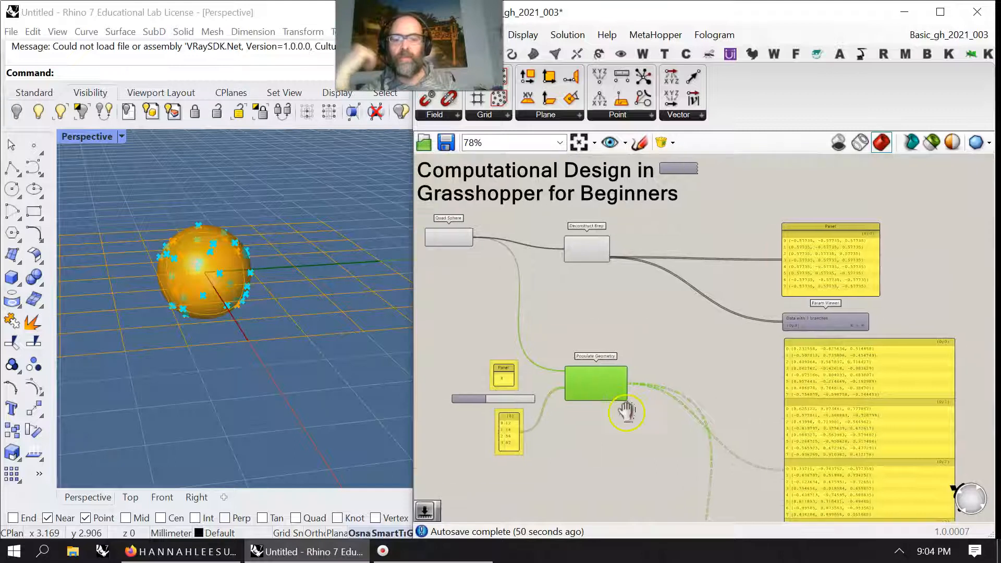
drag(613, 319, 658, 295)
right_drag(901, 437, 818, 436)
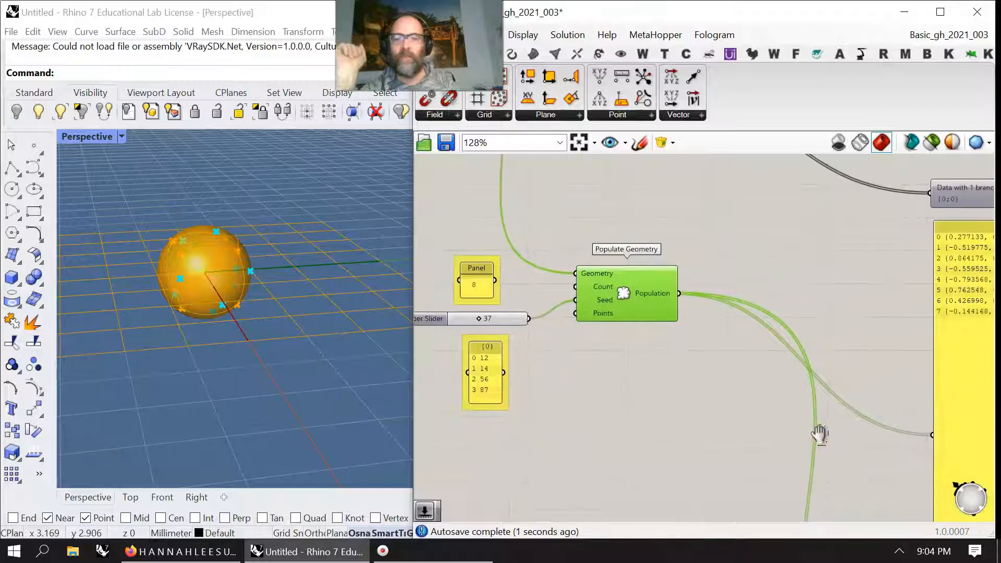
drag(496, 281, 576, 300)
mouse_move(483, 322)
mouse_down()
mouse_move(515, 319)
mouse_move(493, 323)
mouse_up()
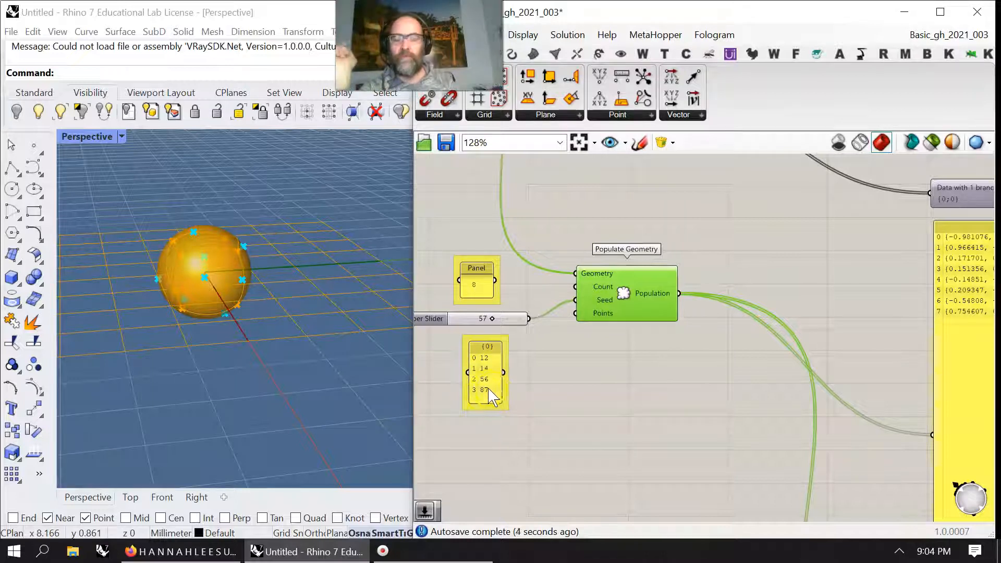
right_drag(687, 395, 544, 369)
scroll(554, 366, down, 4)
right_drag(671, 355, 729, 396)
scroll(533, 364, up, 3)
right_drag(475, 382, 544, 390)
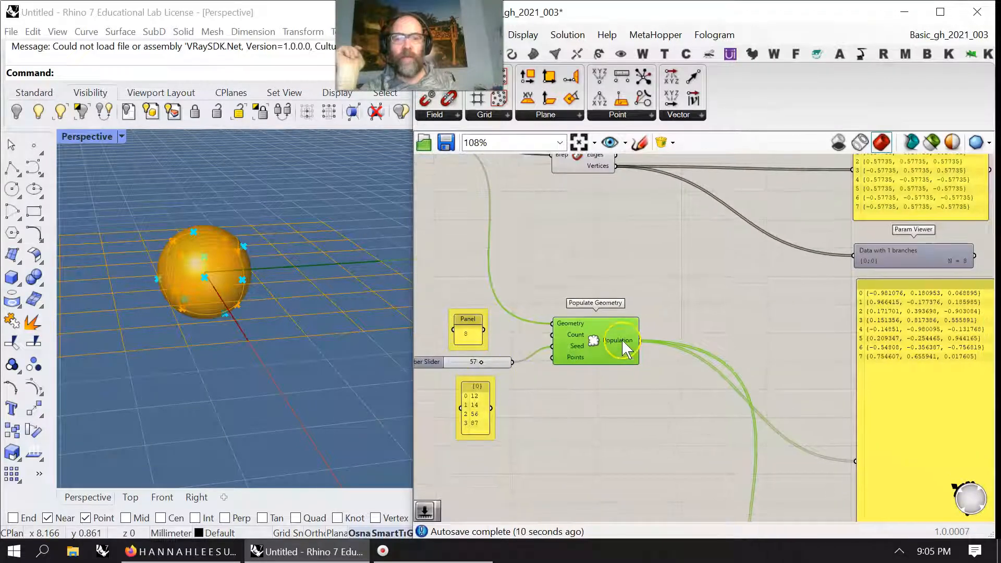
right_drag(756, 297, 570, 367)
right_drag(496, 306, 712, 319)
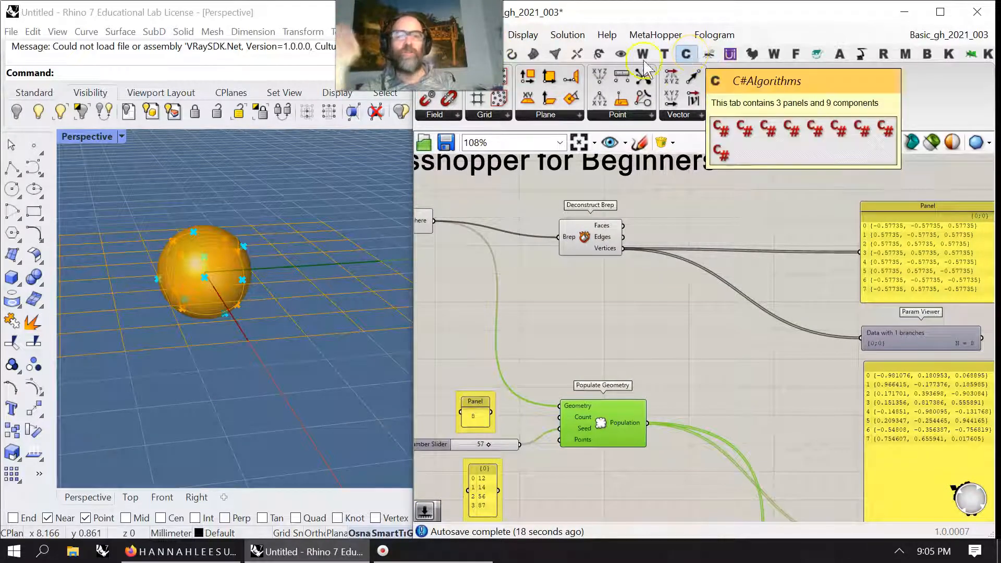
Place a C# Script component between Deconstruct Brep and Populate Geometry, and open and close its code editor
click(446, 54)
drag(691, 75, 640, 318)
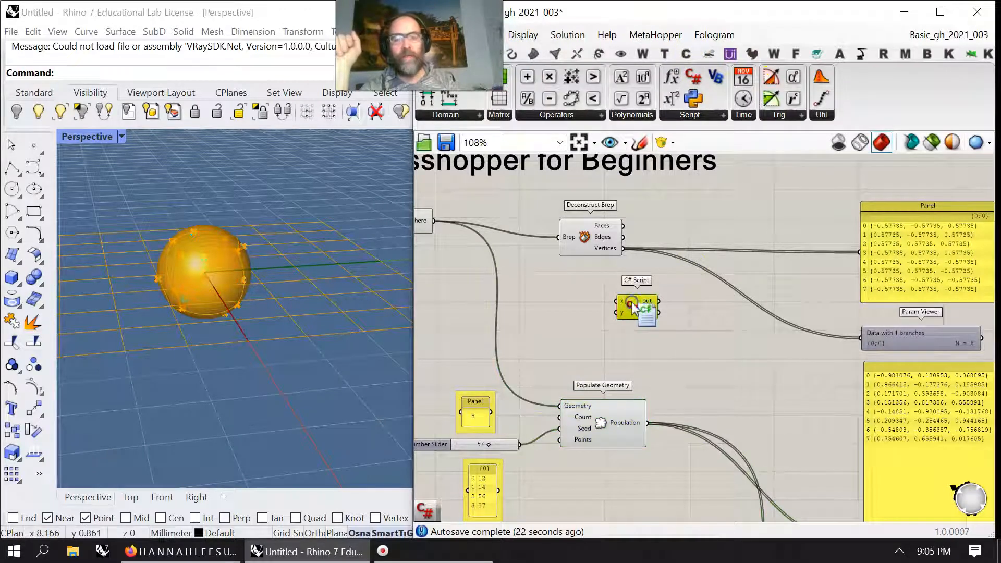
double_click(630, 306)
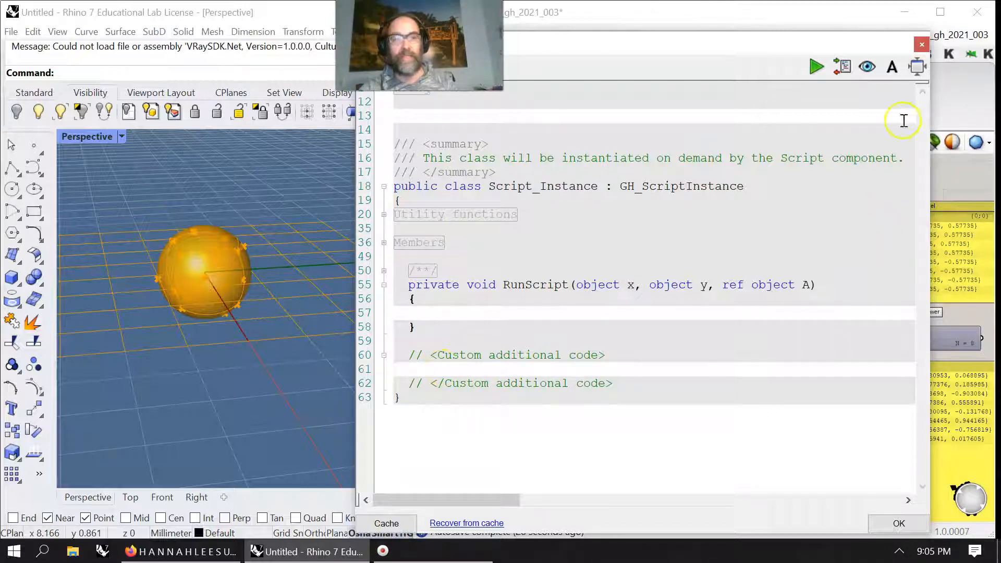
click(921, 46)
Place a GhPython Script component below the C# Script, open its editor, and close it without applying changes
drag(693, 99, 636, 349)
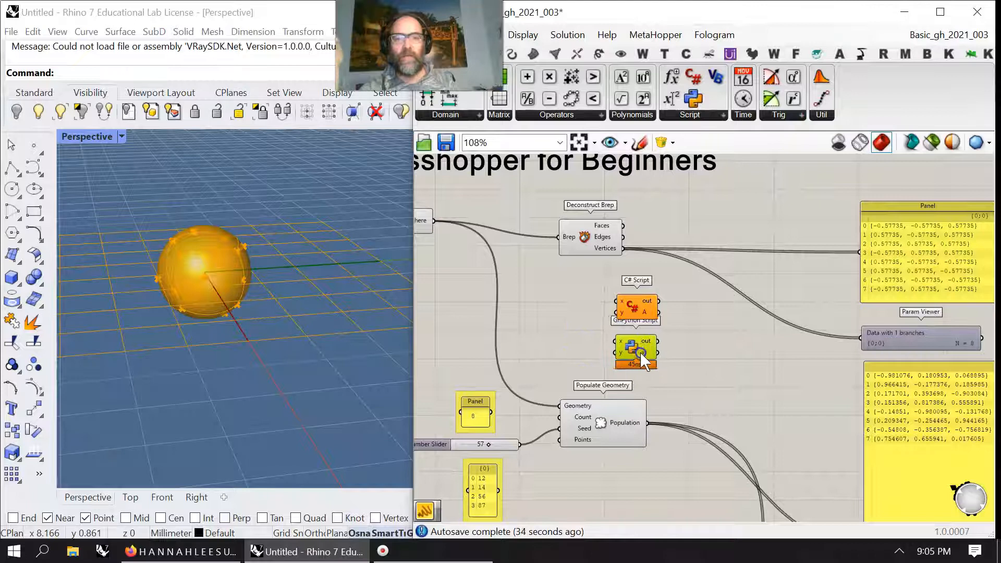
double_click(633, 339)
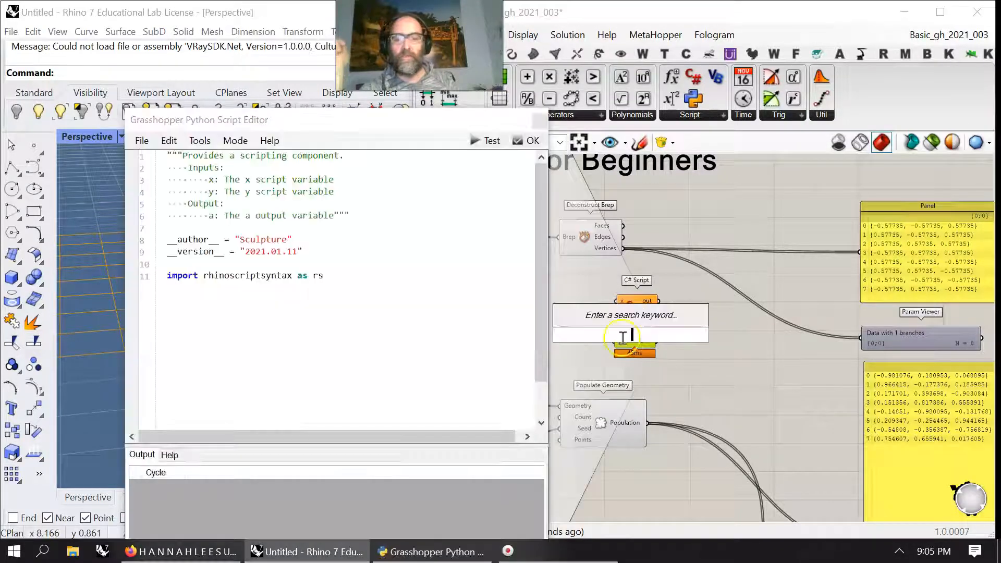
click(350, 276)
key(Return)
key(Return)
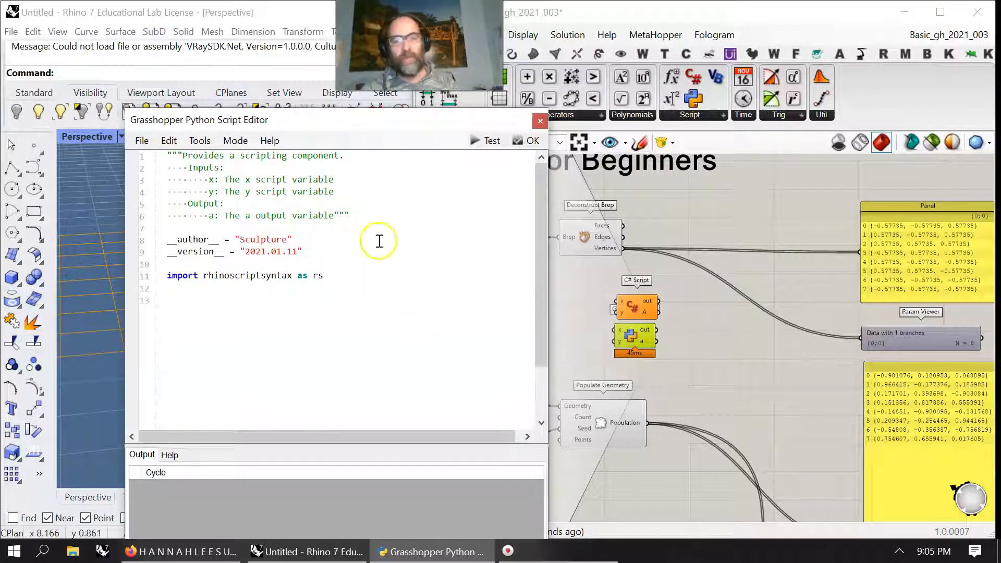
click(539, 120)
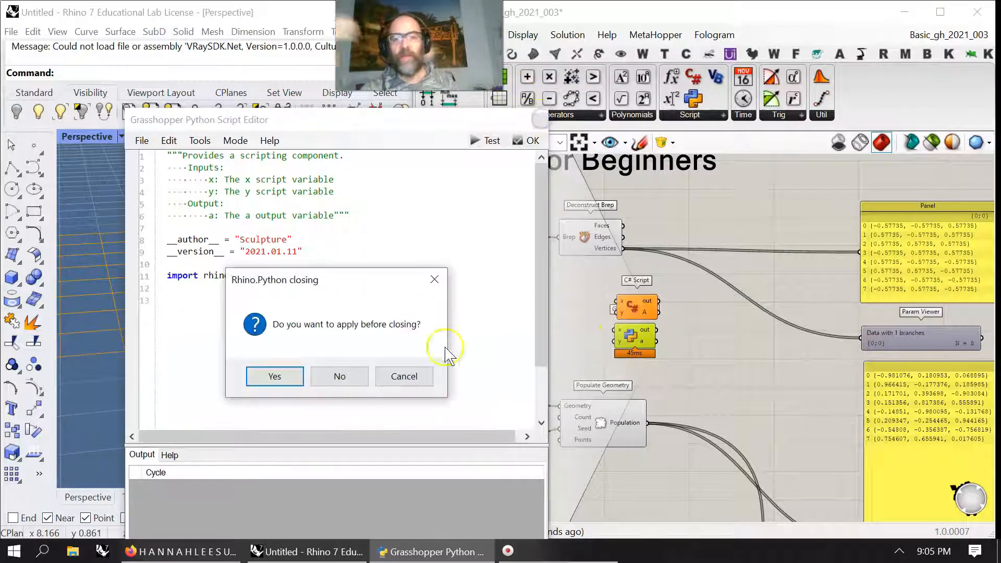
click(338, 377)
Group the C# Script and GhPython Script components and space them apart vertically
drag(667, 372, 632, 296)
right_drag(717, 356, 715, 355)
right_click(734, 389)
click(766, 426)
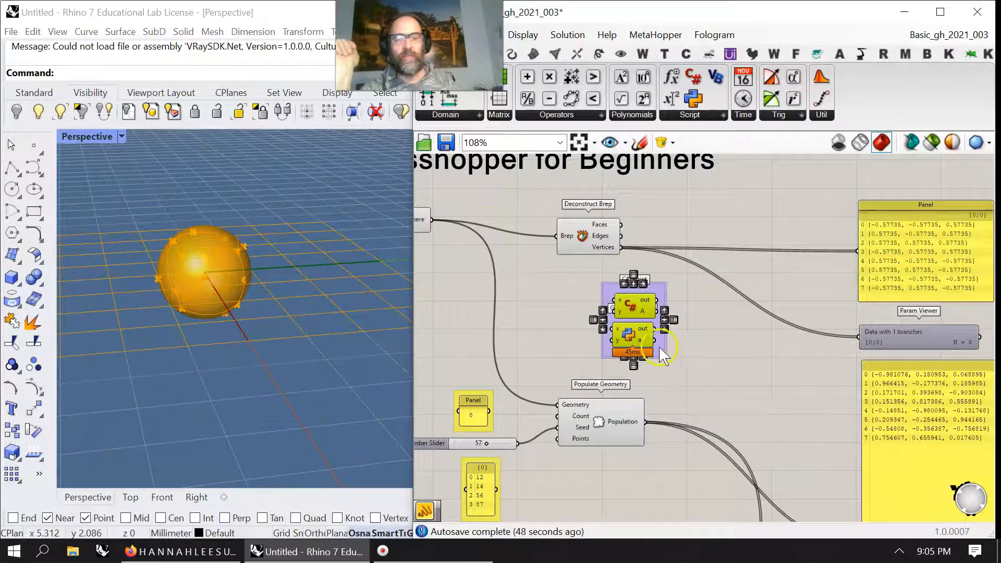
click(633, 284)
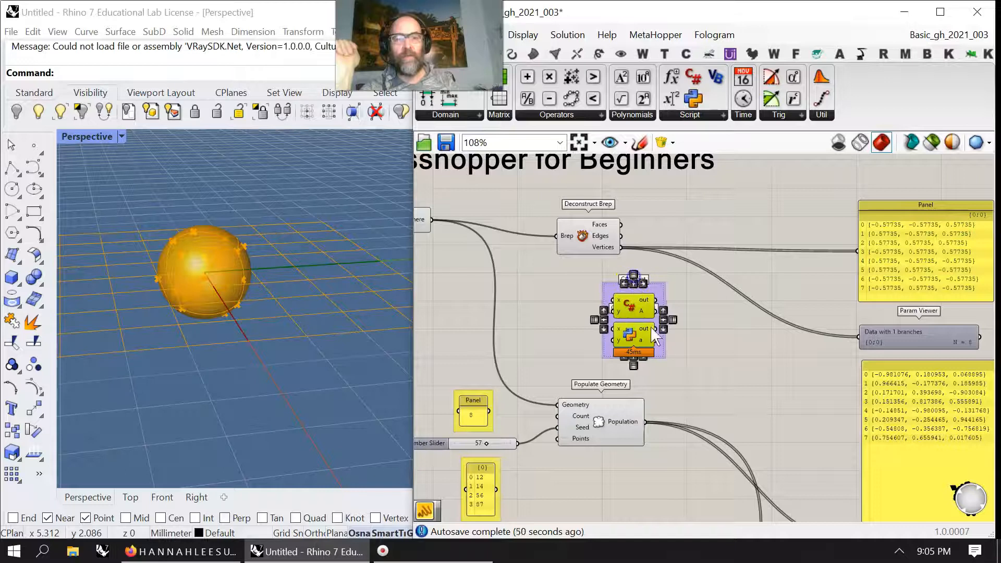
drag(635, 337, 630, 320)
drag(686, 340, 697, 349)
drag(629, 329, 626, 352)
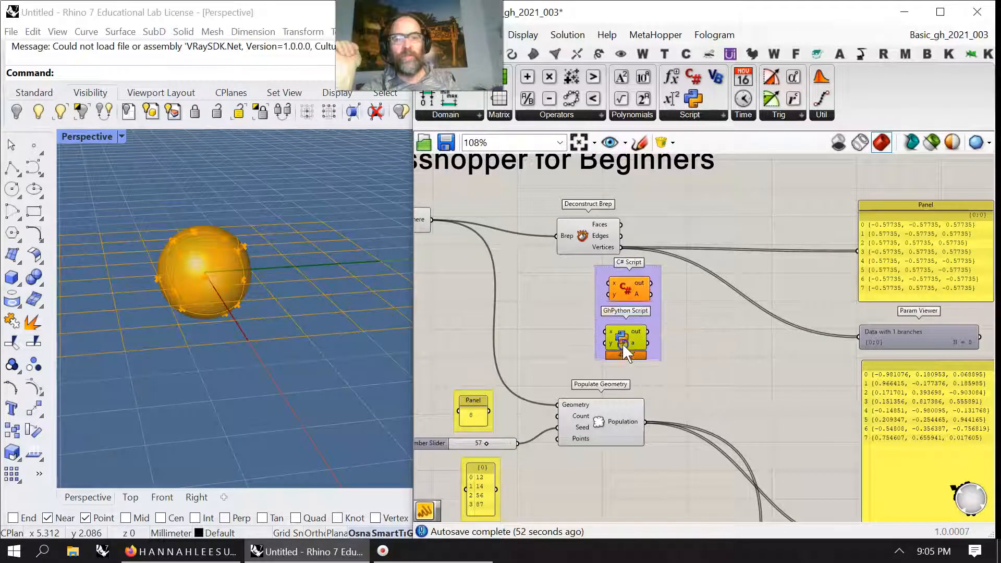
Change the script group's colour to yellow (R 255, G 255, B 8)
right_click(659, 348)
click(722, 490)
drag(963, 411, 925, 444)
drag(881, 369, 949, 340)
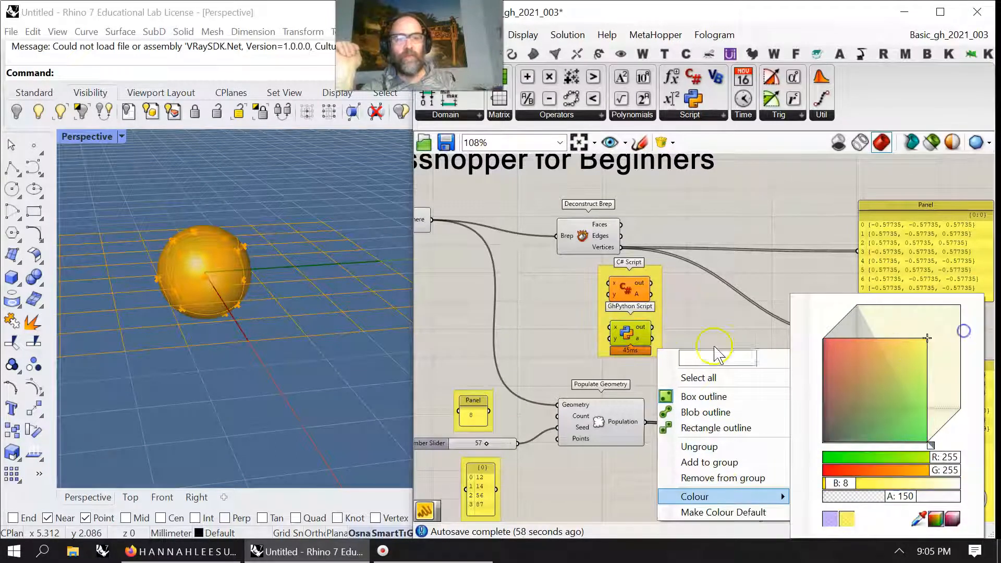
click(464, 326)
Move the script group into the gap between Deconstruct Brep and Populate Geometry
mouse_move(649, 317)
mouse_down()
mouse_move(618, 327)
mouse_move(648, 322)
mouse_up()
drag(689, 387, 600, 335)
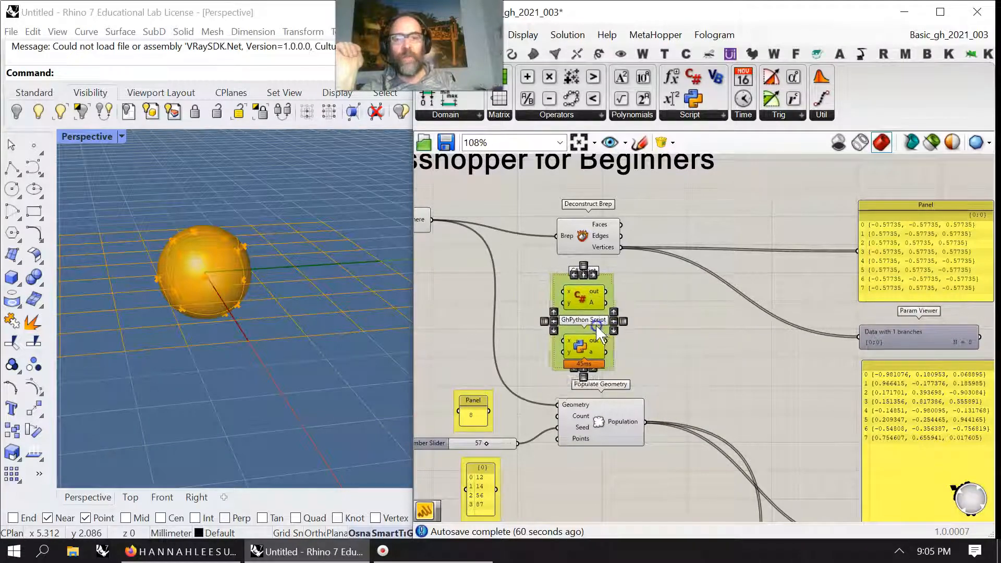
click(696, 357)
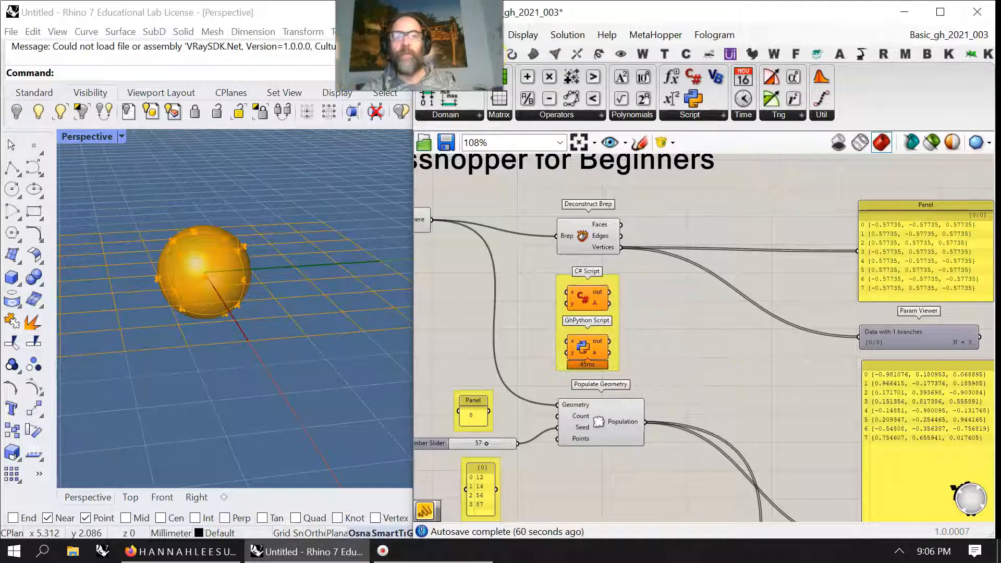
Add a Line component with Deconstruct Brep's Vertices as Start Point and Populate Geometry's Population as End Point
click(491, 55)
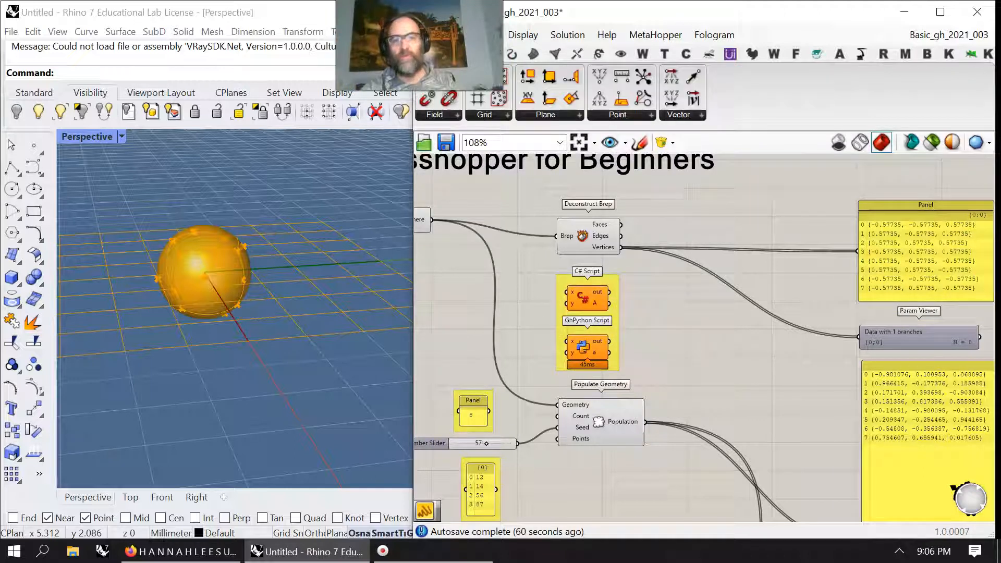
click(512, 54)
drag(592, 76, 653, 303)
drag(621, 247, 652, 308)
drag(652, 423, 704, 331)
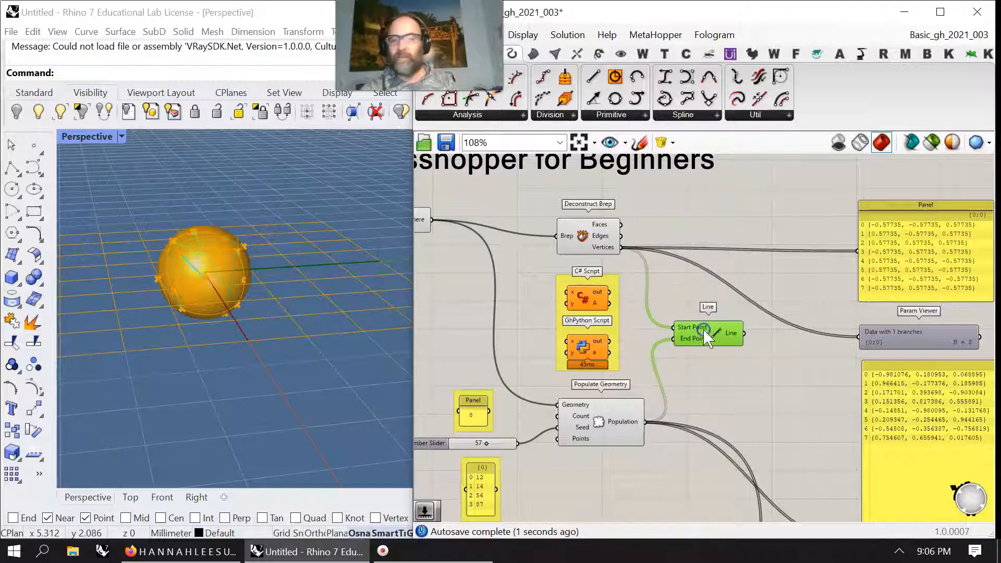
Preview only the selected objects and view the Line component's geometry in the Perspective viewport
click(932, 144)
right_drag(255, 345, 295, 304)
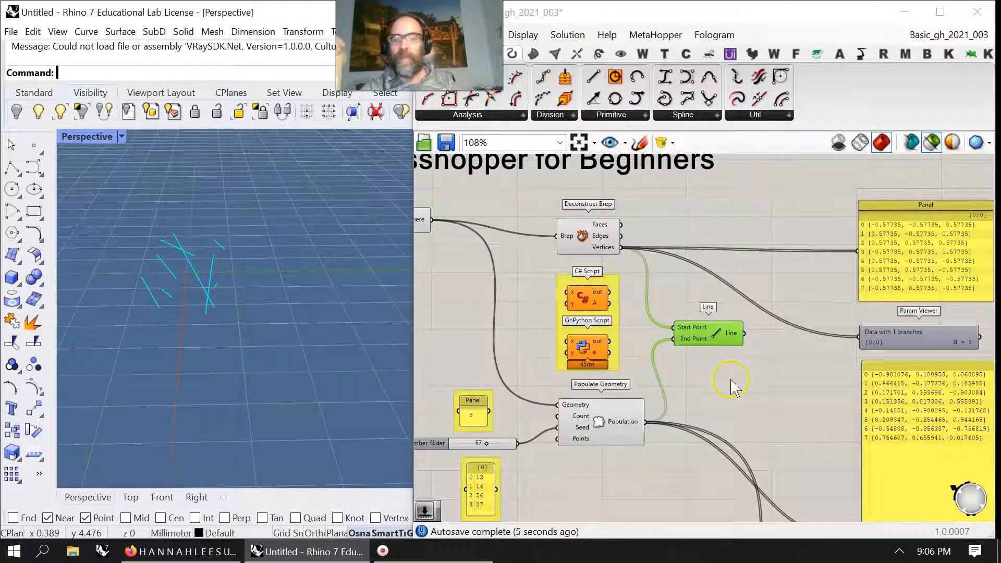
right_drag(743, 383, 710, 350)
drag(678, 301, 688, 301)
right_drag(703, 387, 722, 378)
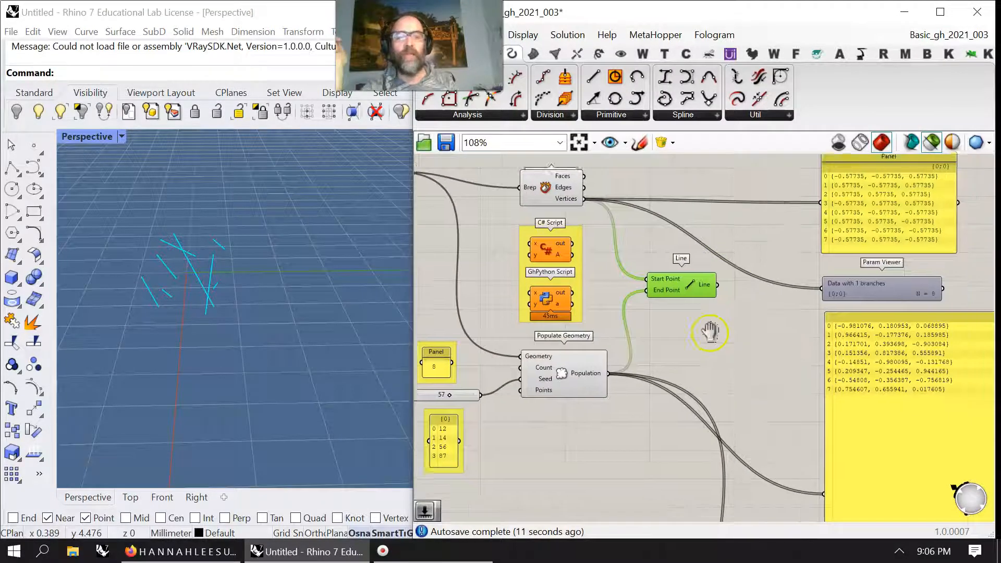
Move the Panels and Param Viewers together farther right of the Line component to free up canvas space
scroll(709, 331, down, 5)
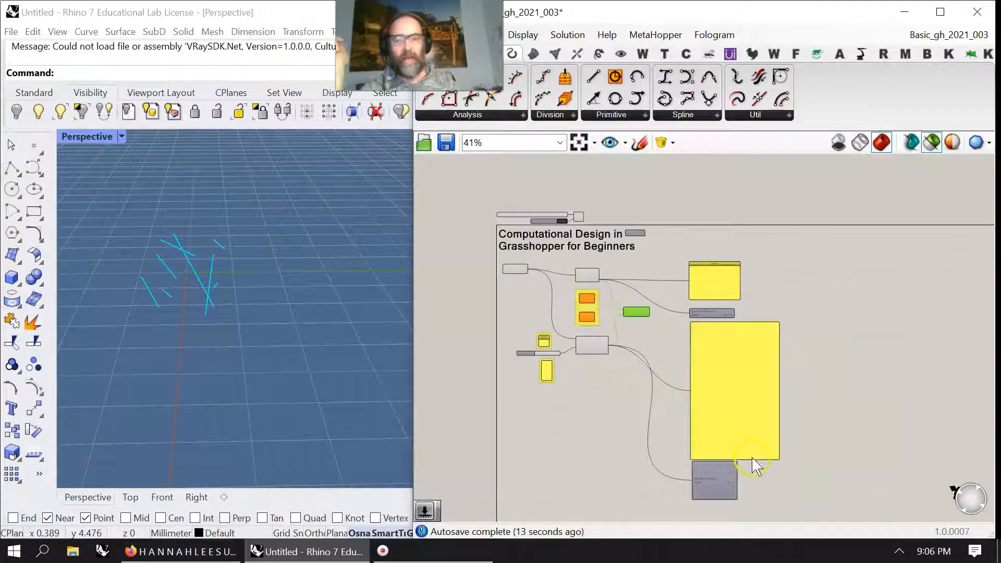
scroll(756, 466, up, 2)
scroll(752, 460, down, 3)
drag(767, 507, 852, 305)
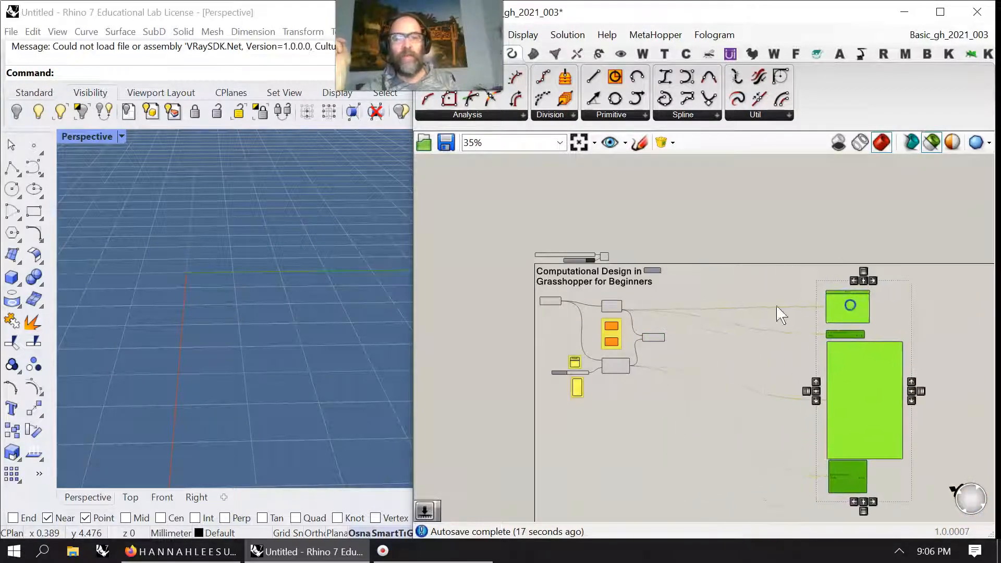
scroll(704, 323, up, 2)
Select Quad Sphere, Deconstruct Brep, Line and Populate Geometry in turn to examine the geometry each one previews
click(934, 135)
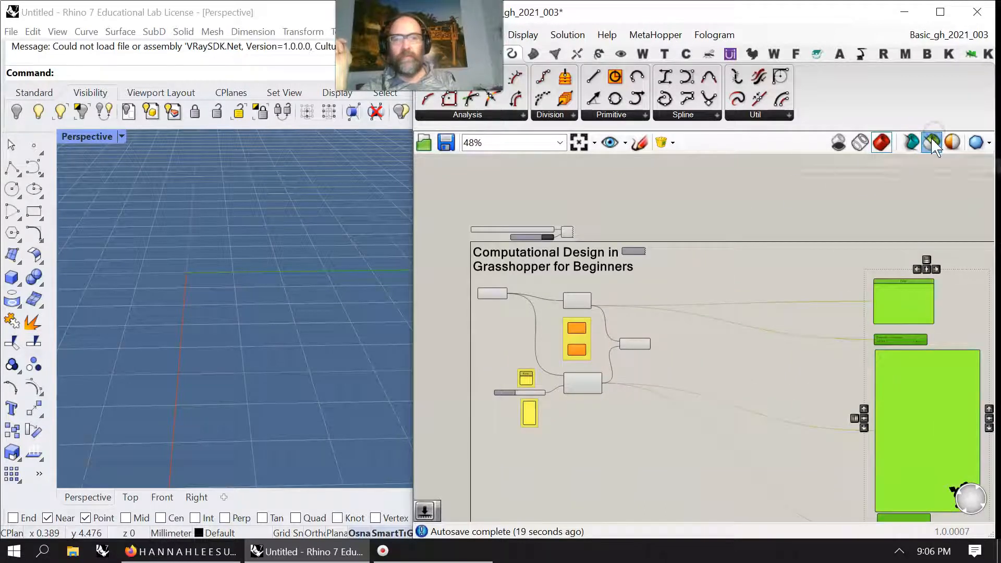
right_drag(354, 344, 255, 358)
click(624, 356)
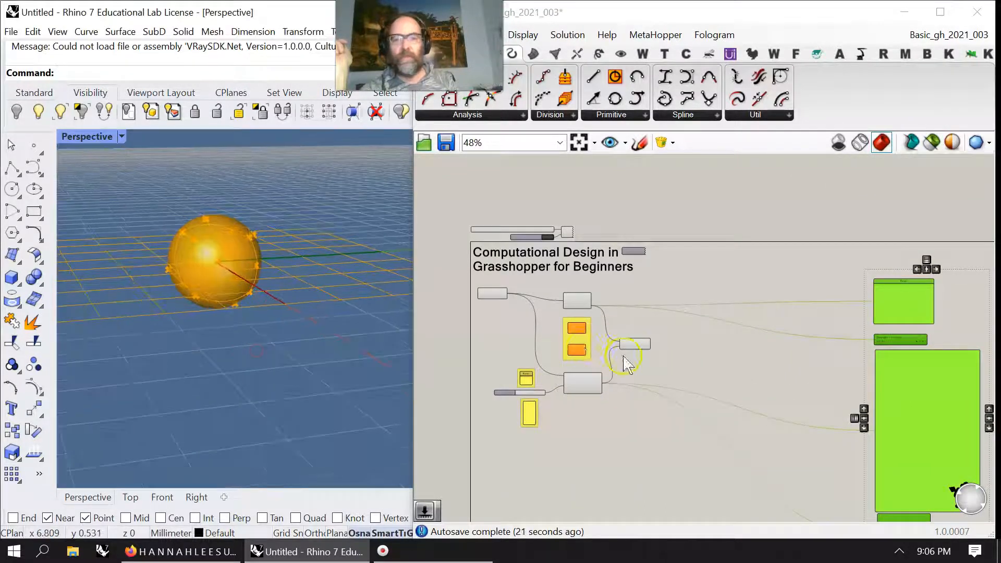
scroll(518, 362, up, 2)
scroll(532, 302, down, 1)
click(530, 281)
scroll(536, 284, up, 4)
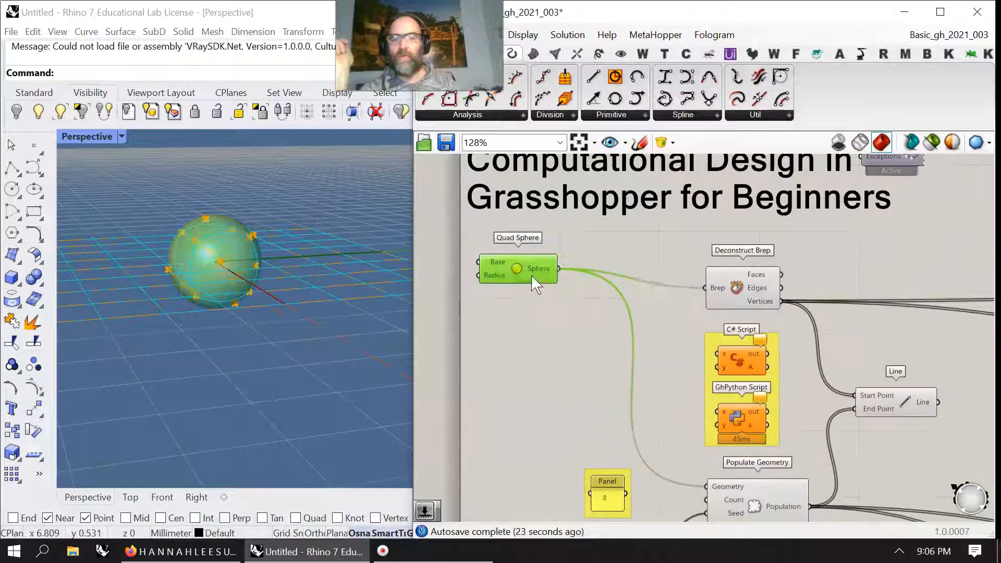
click(731, 288)
click(906, 415)
right_drag(872, 506, 783, 376)
click(681, 376)
right_drag(812, 337, 806, 401)
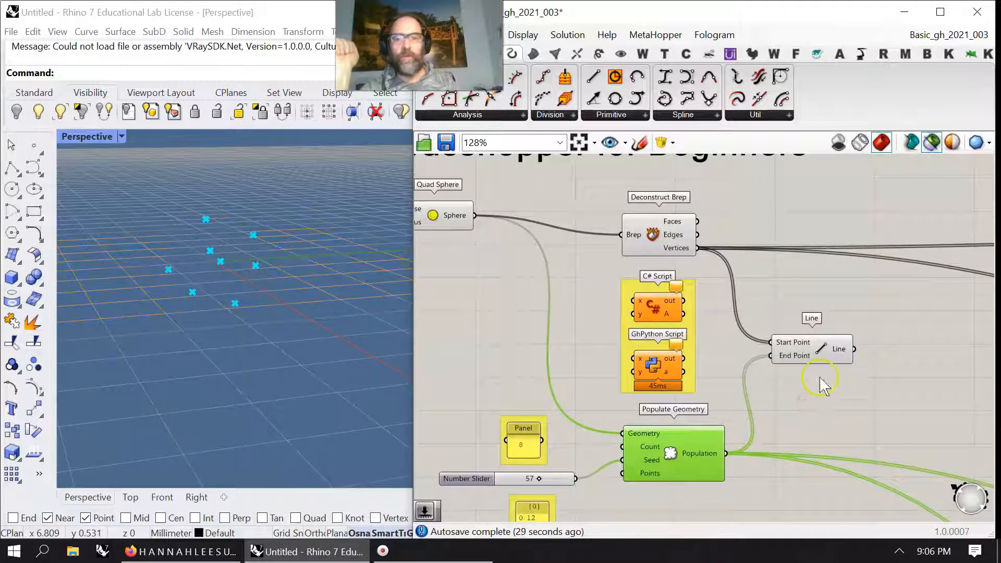
click(826, 356)
click(701, 459)
click(659, 243)
right_drag(858, 406, 717, 403)
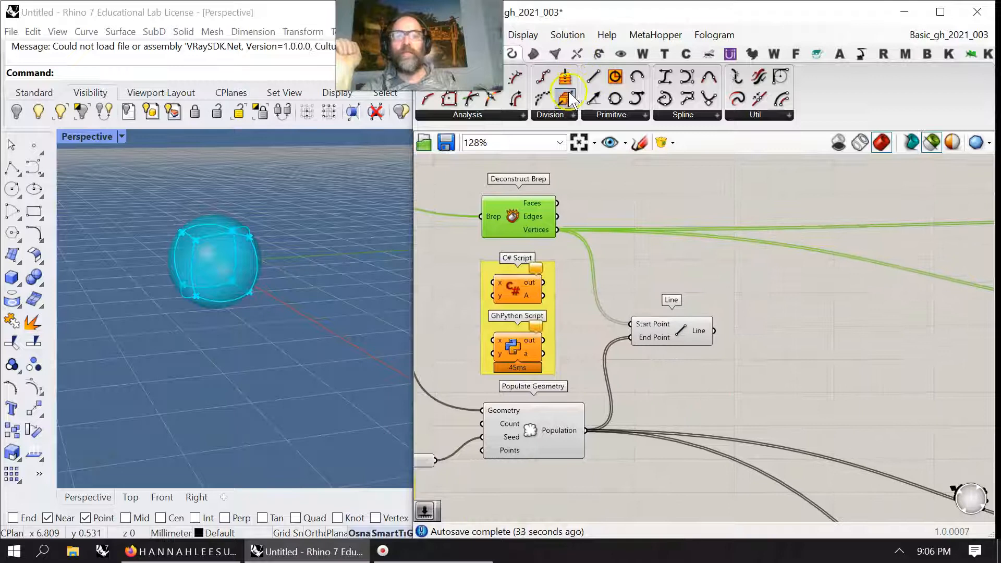
Add a Pipe component right of Line and connect the Line output to its Curve input
click(533, 54)
click(623, 112)
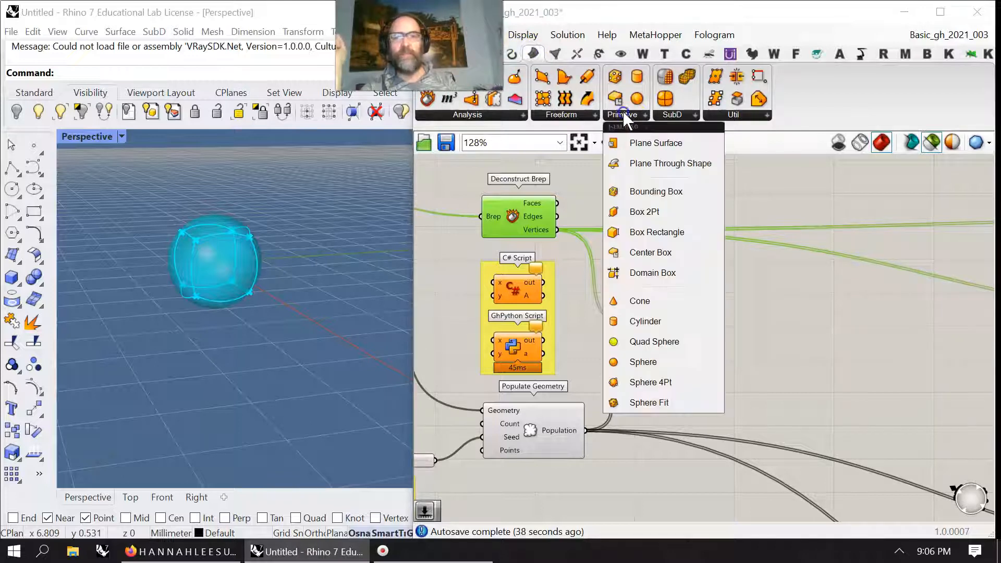
click(586, 115)
drag(585, 77, 788, 337)
drag(714, 331, 818, 344)
Connect a new 1.00 Number Slider to the Pipe's Radius, set it to 0.13, and move Pipe farther right
double_click(699, 375)
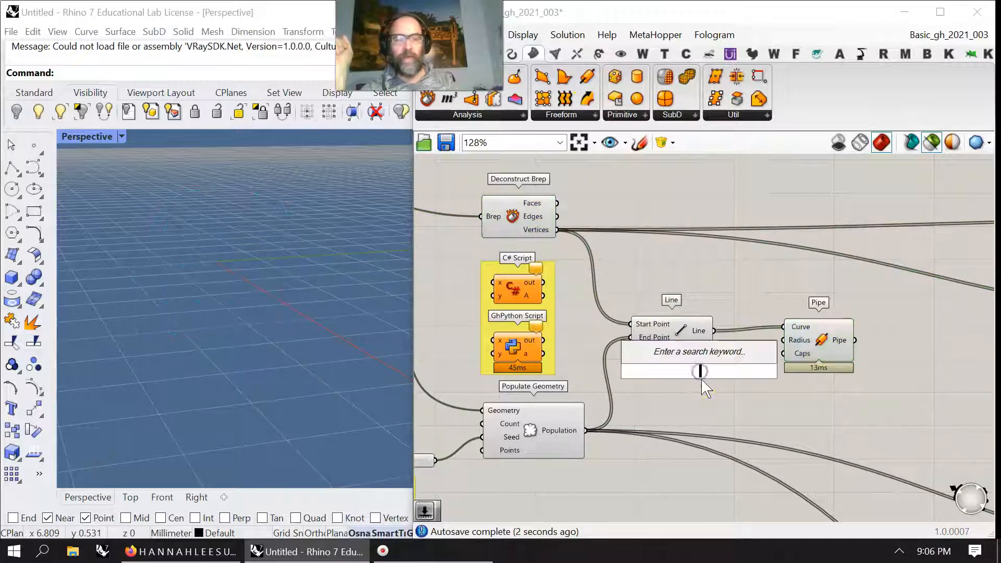
text(1)
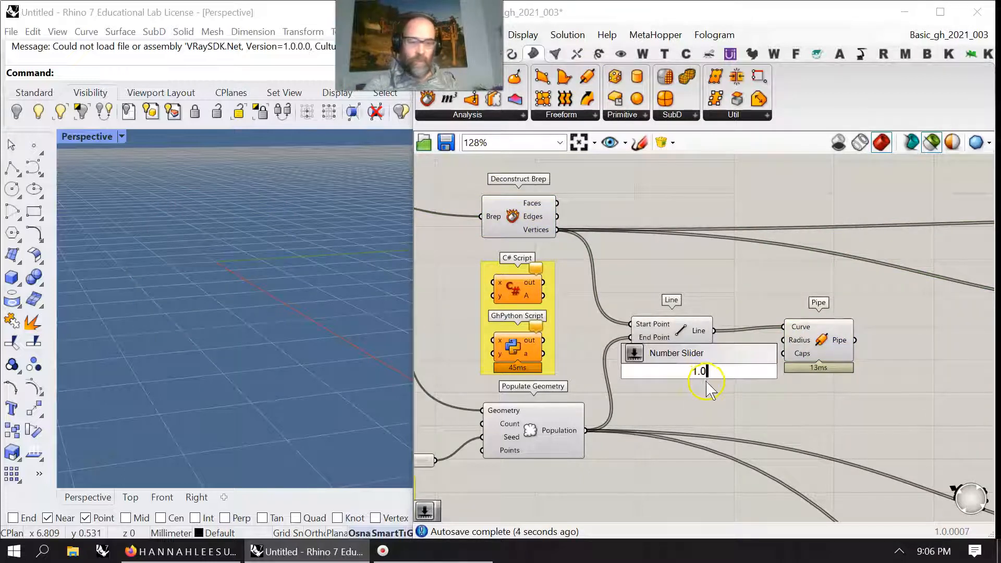
key(Return)
drag(768, 371, 850, 347)
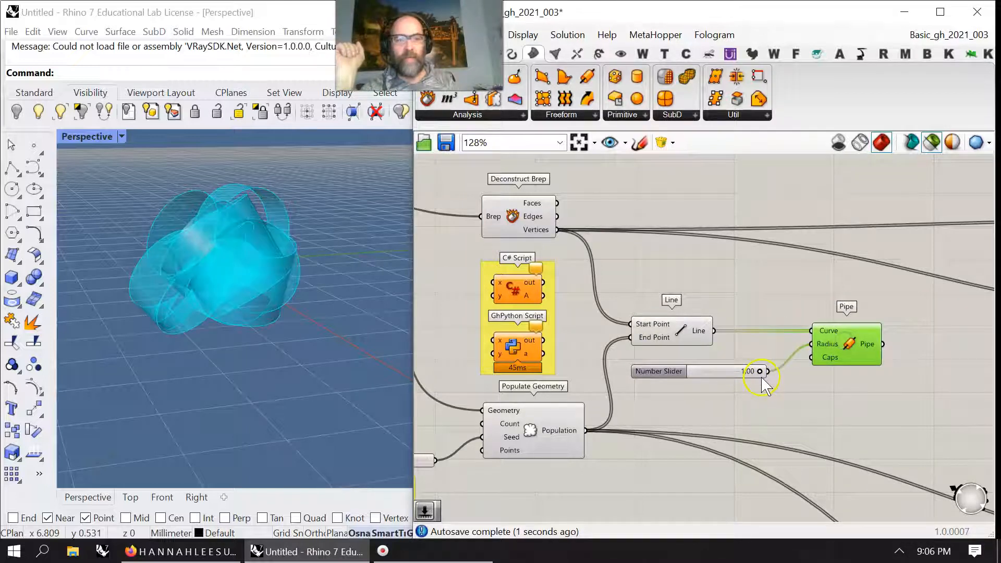
drag(761, 372, 703, 371)
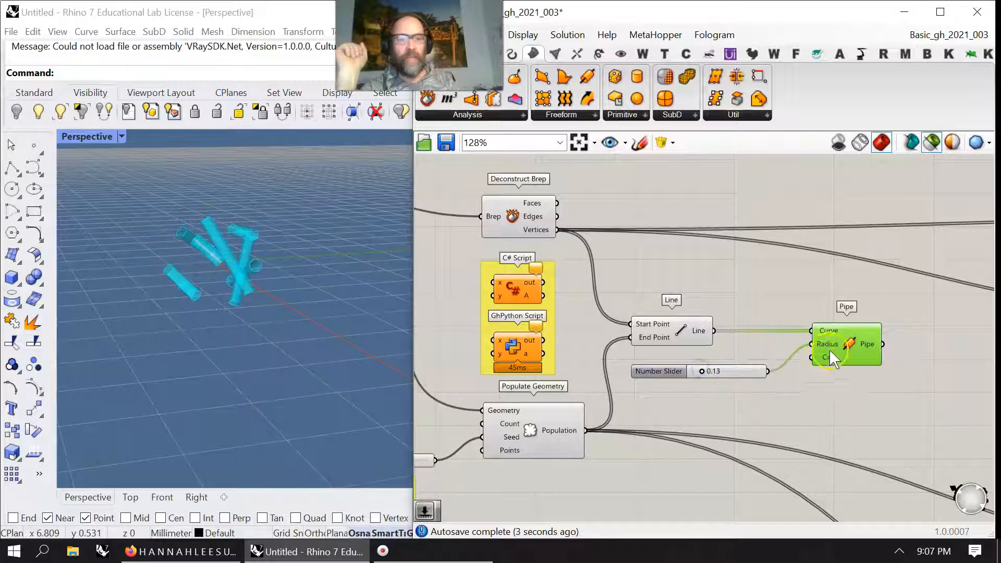
drag(831, 358, 867, 356)
Set the Pipe's Caps input to Flat and check its stored value
right_click(865, 354)
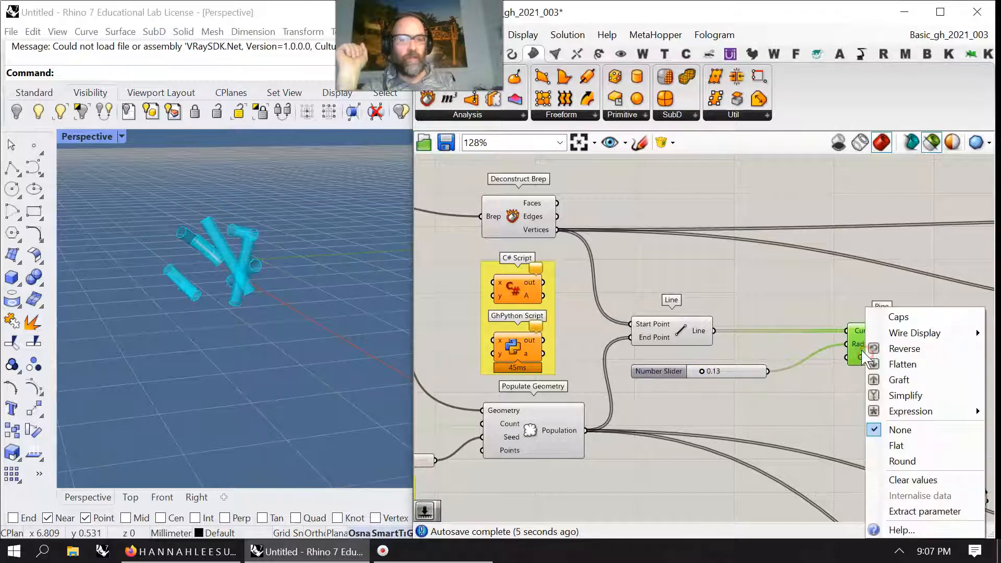
click(900, 431)
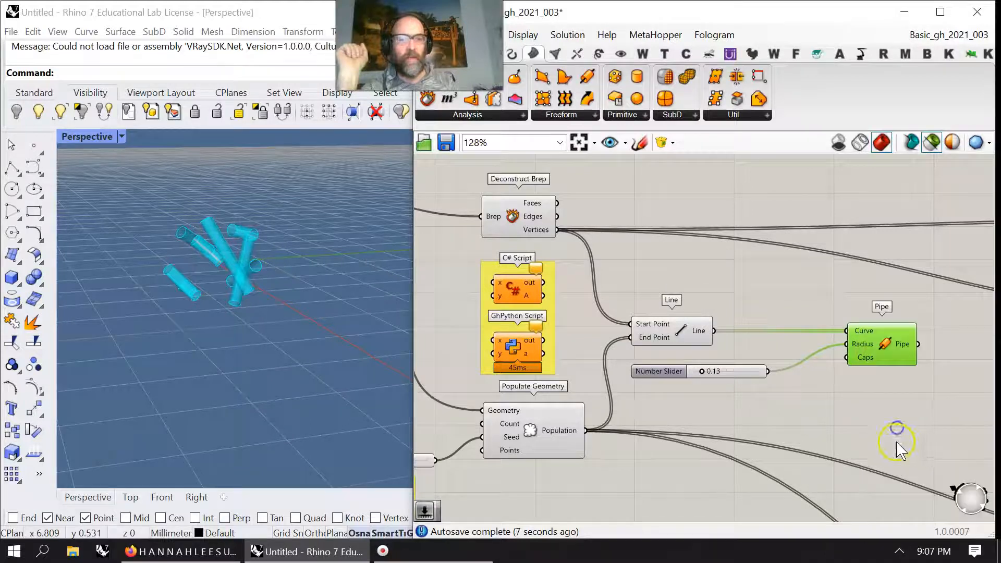
right_drag(870, 362, 869, 359)
right_click(864, 359)
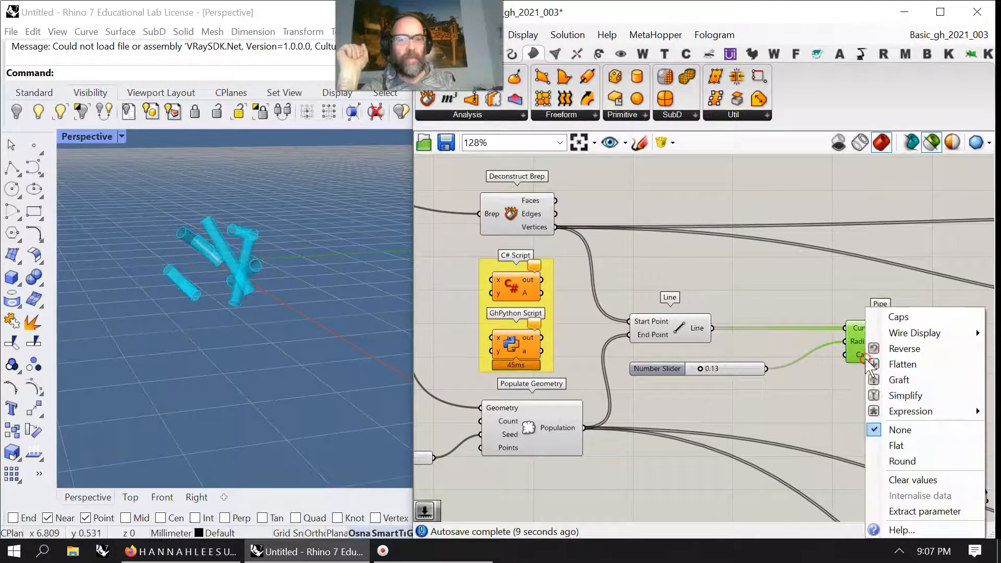
click(900, 446)
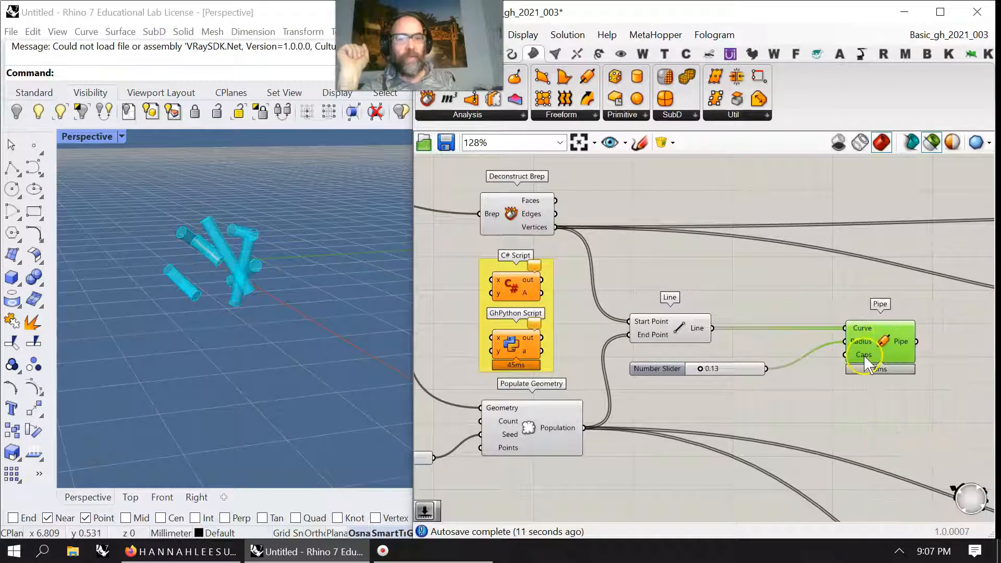
mouse_move(865, 363)
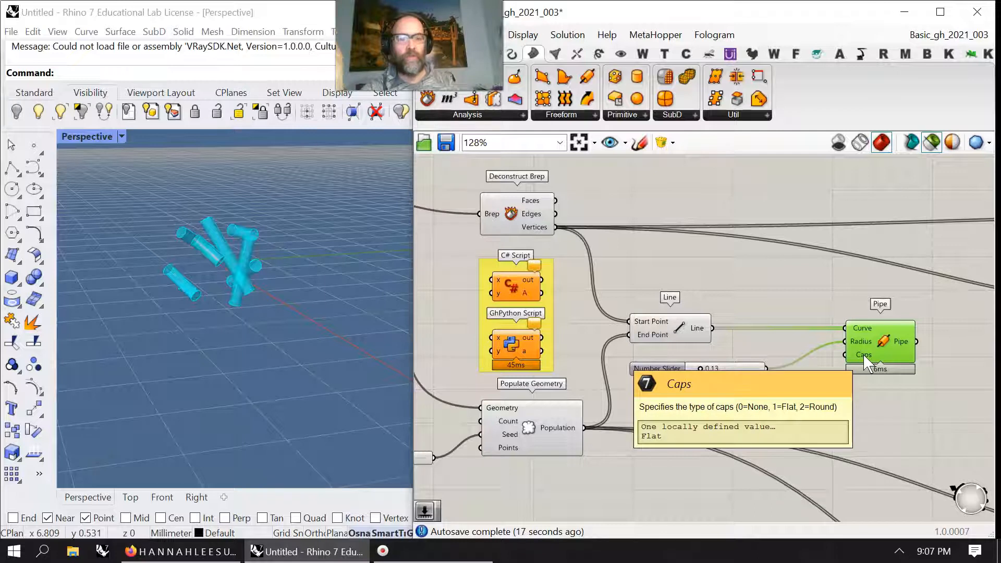
Set the Pipe's Caps input to Round and inspect the pipe ends in the viewport
right_click(864, 357)
click(894, 460)
mouse_move(221, 261)
right_down()
mouse_move(230, 286)
mouse_move(229, 278)
right_up()
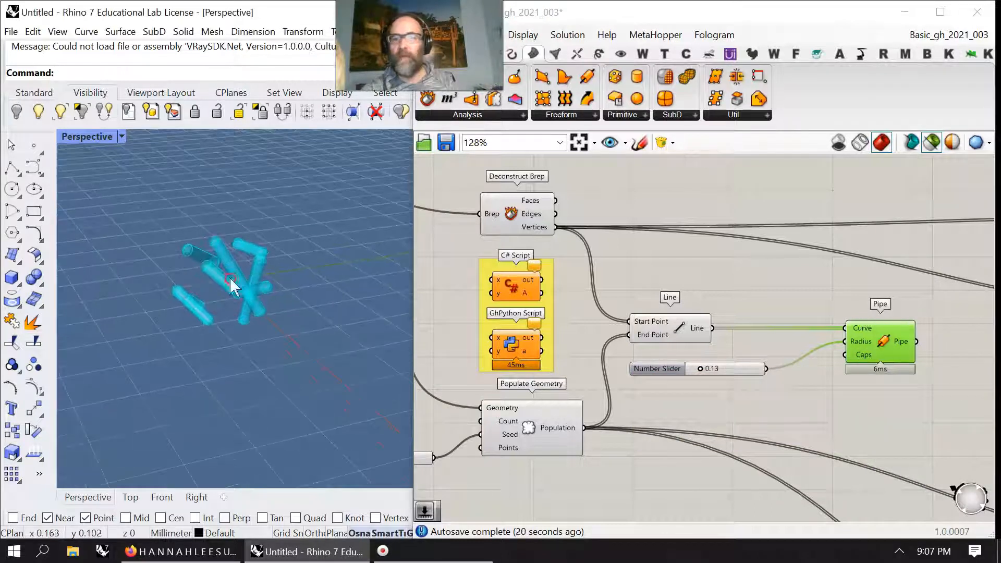
Add a panel containing 2 below the Pipe component and connect it to the Caps input
double_click(818, 404)
text("2)
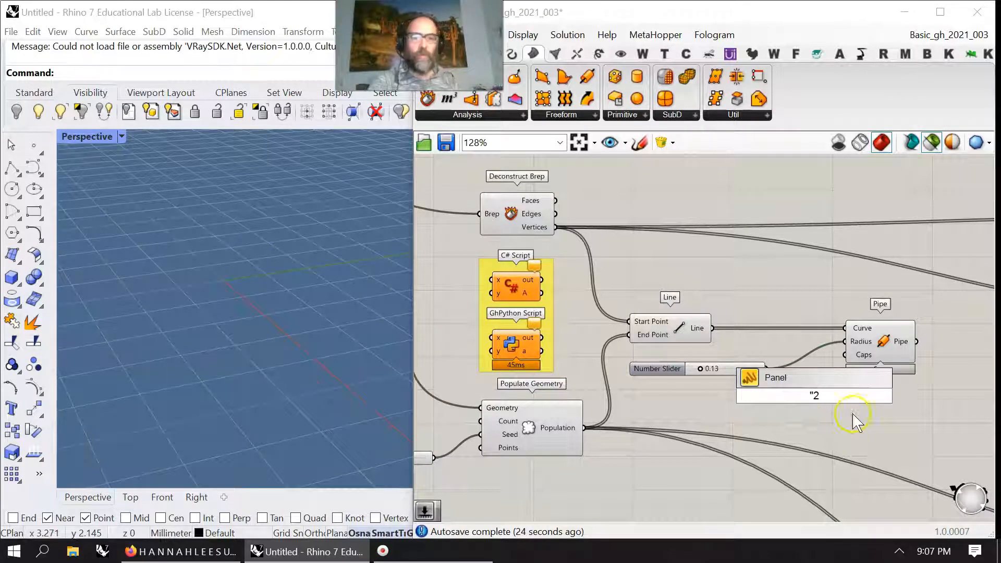
key(Return)
drag(825, 397, 846, 355)
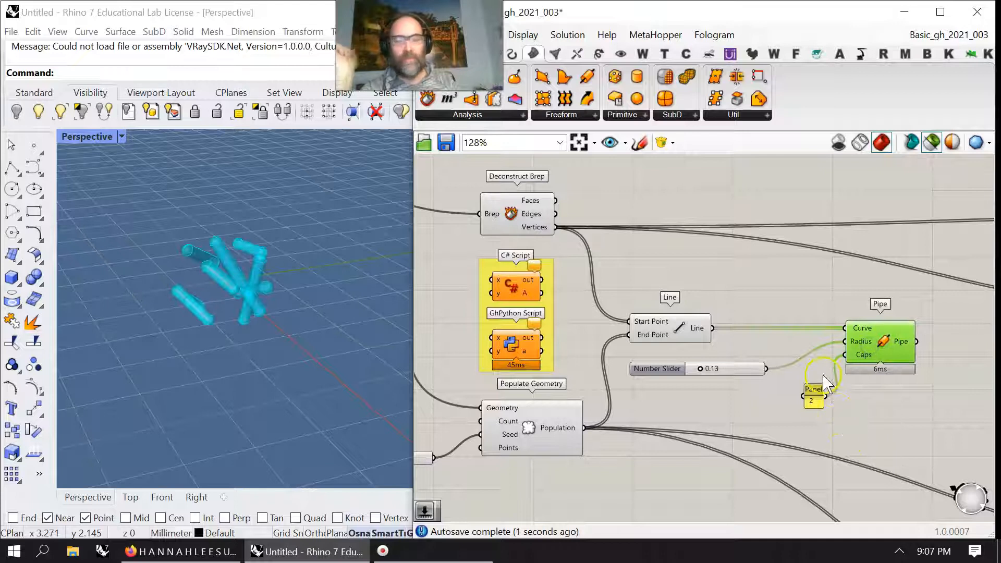
click(816, 397)
Create a 0..2 integer number slider, connect it to the Pipe's Caps in place of the panel, and set it to 1
double_click(788, 418)
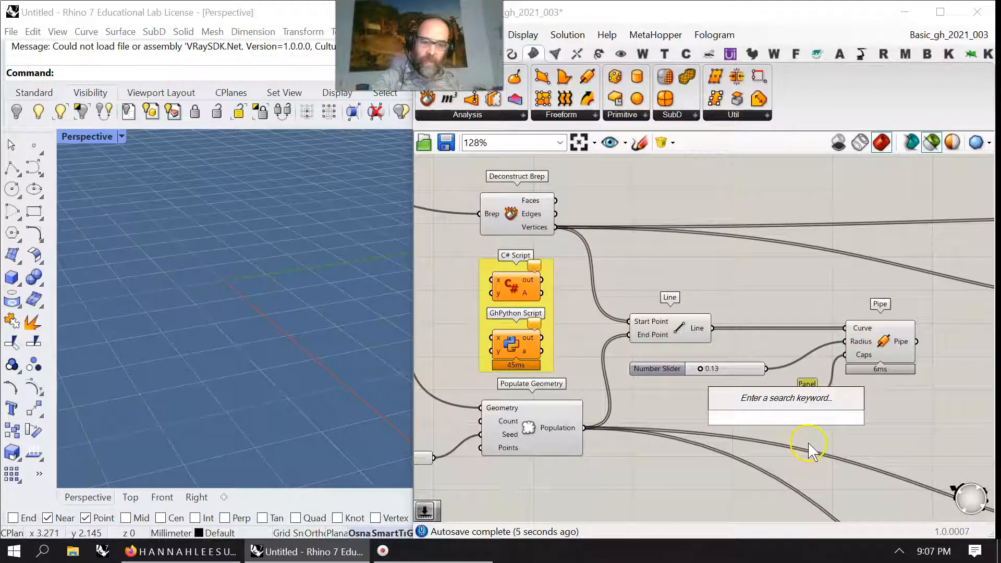
text(0)
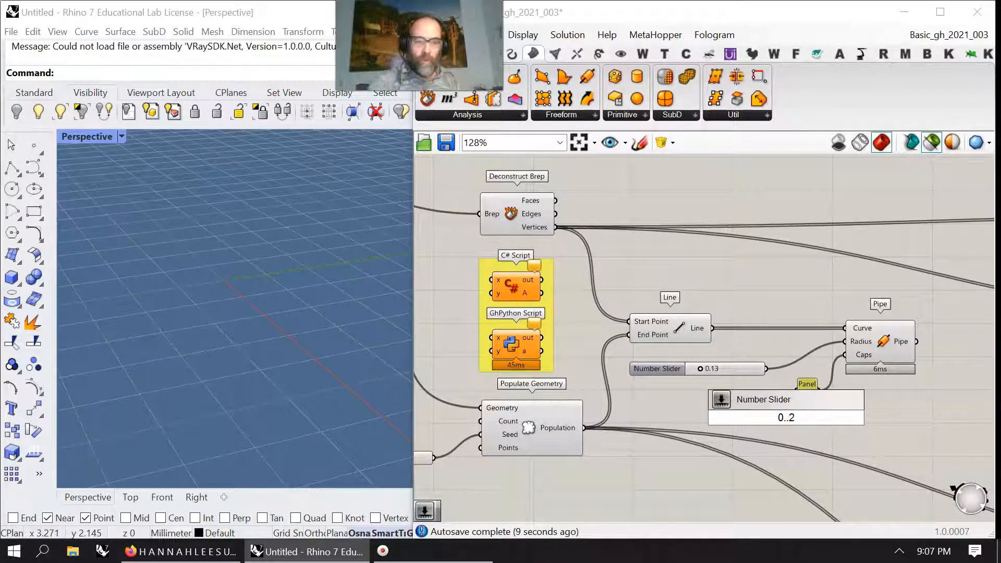
text(..2)
key(Return)
drag(819, 419, 845, 354)
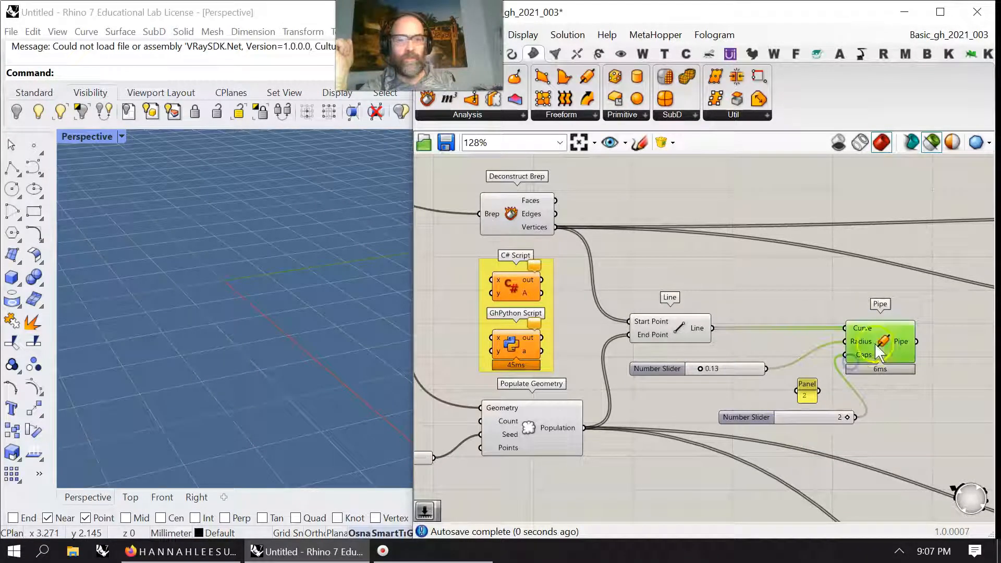
mouse_move(848, 419)
mouse_down()
mouse_move(788, 424)
mouse_move(845, 418)
mouse_up()
Move the Caps slider directly beneath the Radius slider and place the loose panel beside the Caps wire
scroll(751, 349, down, 3)
right_drag(729, 380, 657, 366)
right_drag(812, 395, 678, 391)
scroll(678, 391, up, 2)
right_drag(611, 415, 832, 375)
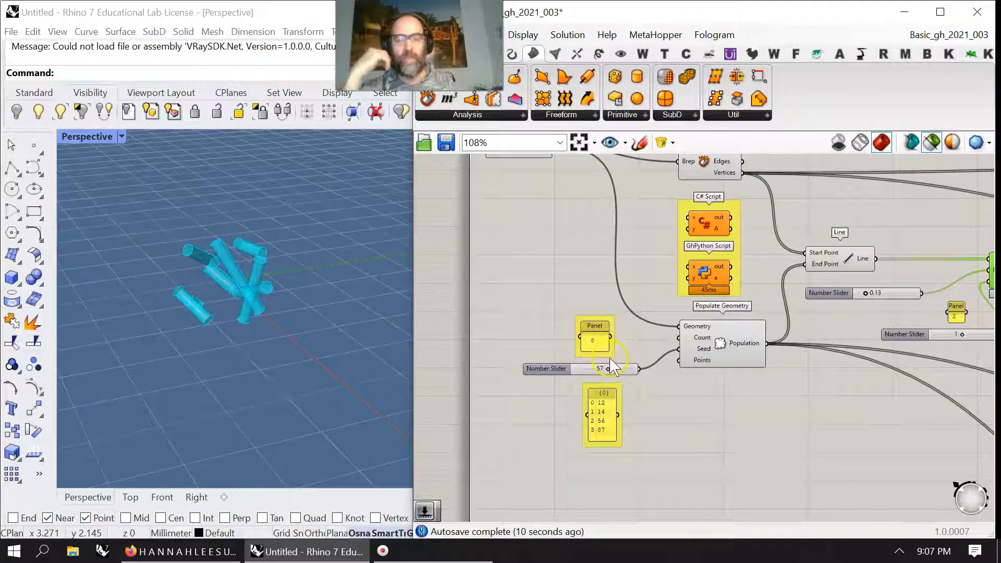
right_drag(793, 402, 665, 422)
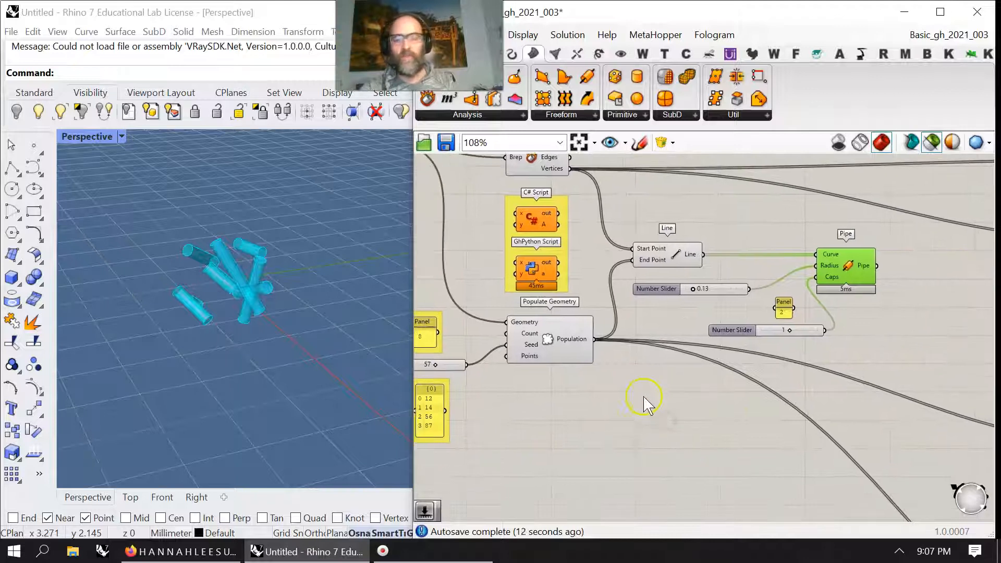
mouse_move(811, 328)
mouse_down()
mouse_move(780, 334)
mouse_move(745, 314)
mouse_move(808, 330)
mouse_up()
click(817, 315)
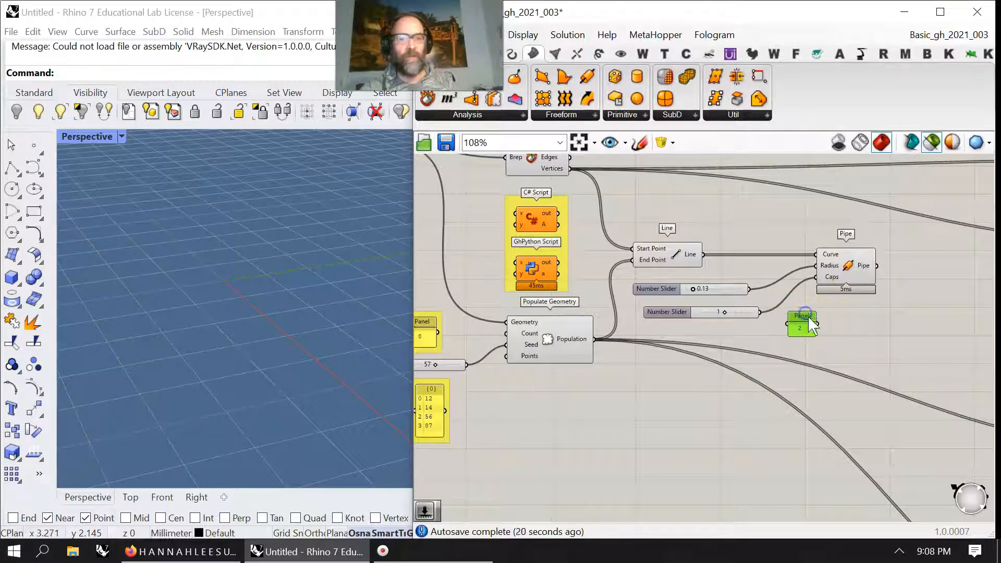
drag(804, 317, 794, 293)
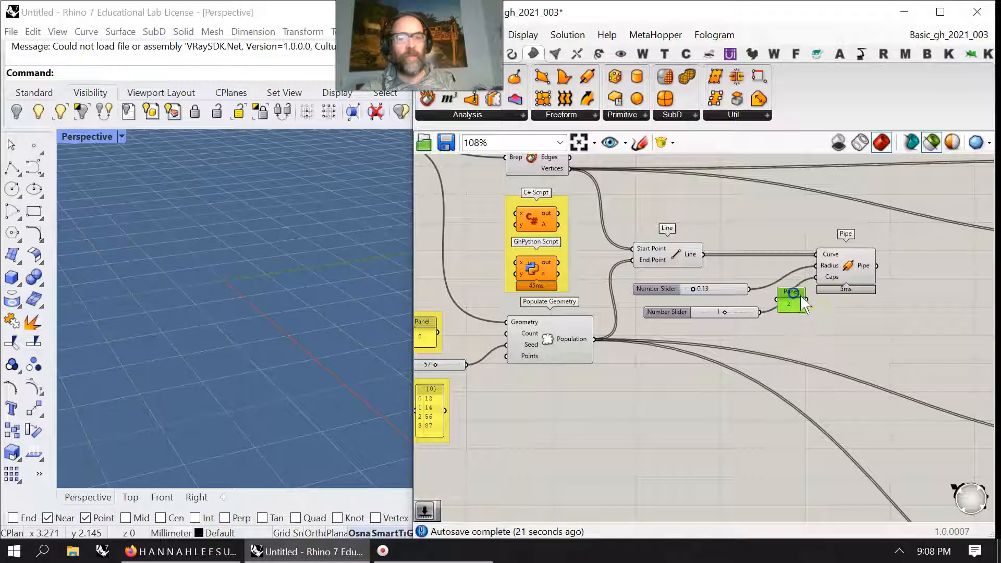
click(836, 275)
Move the panel clear of the wire to below the Pipe and set the Caps slider to 2
right_drag(776, 365, 841, 351)
drag(791, 299, 861, 312)
click(770, 330)
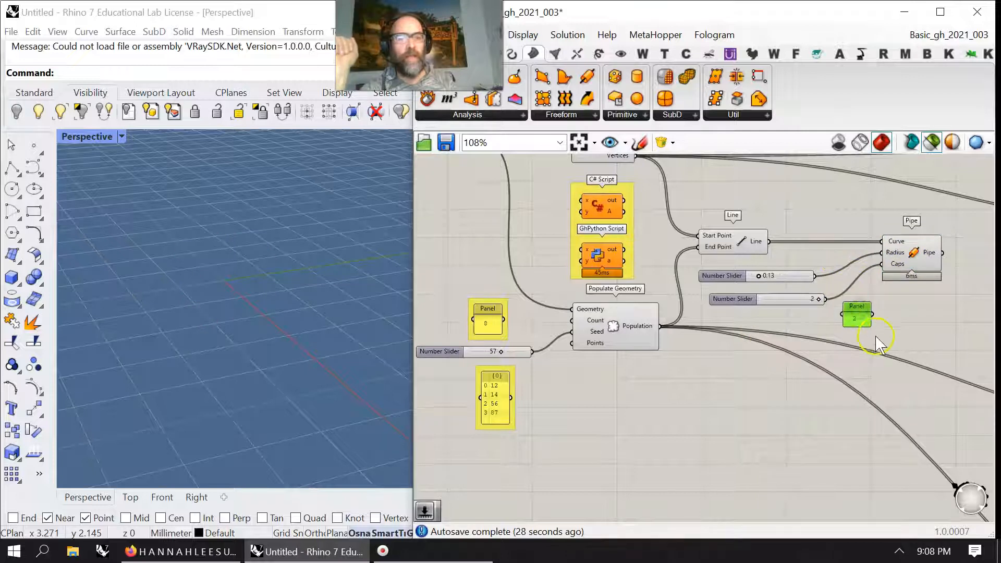
Rearrange the Radius slider, Caps slider and panel near the Pipe, and group the Caps slider with the panel
drag(793, 276, 849, 253)
drag(798, 301, 790, 276)
drag(851, 305, 778, 272)
right_drag(857, 313, 851, 314)
click(895, 425)
click(772, 311)
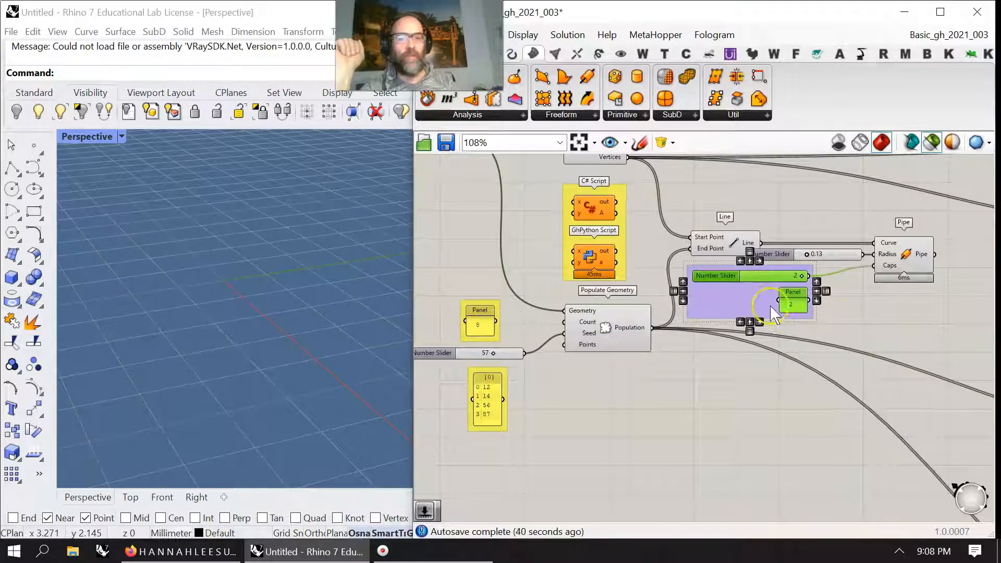
Colour the new group yellow and move it beneath the Radius slider, close to the Pipe's Caps input
right_click(763, 306)
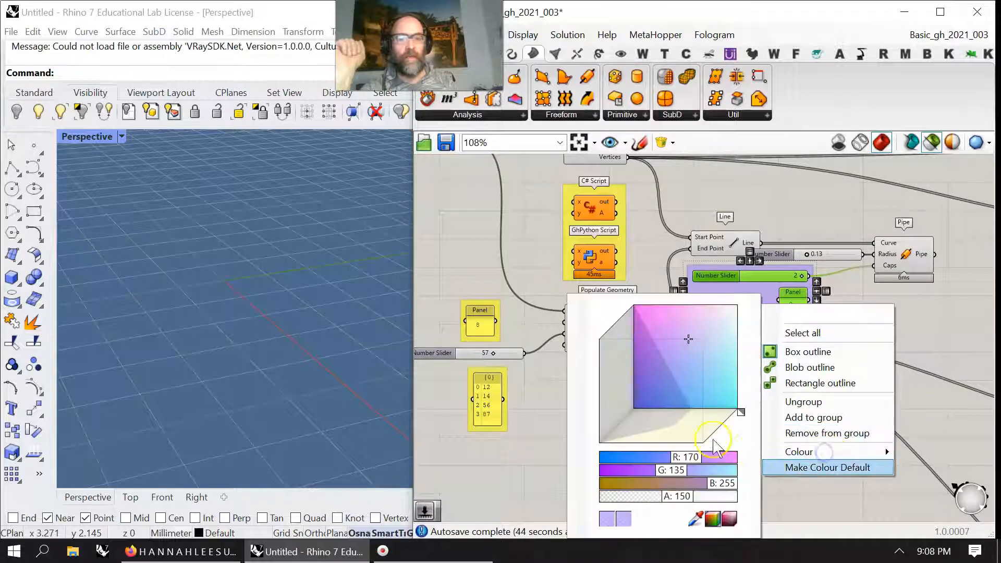
mouse_move(800, 450)
drag(741, 413, 703, 460)
click(684, 394)
drag(685, 402, 794, 301)
click(923, 328)
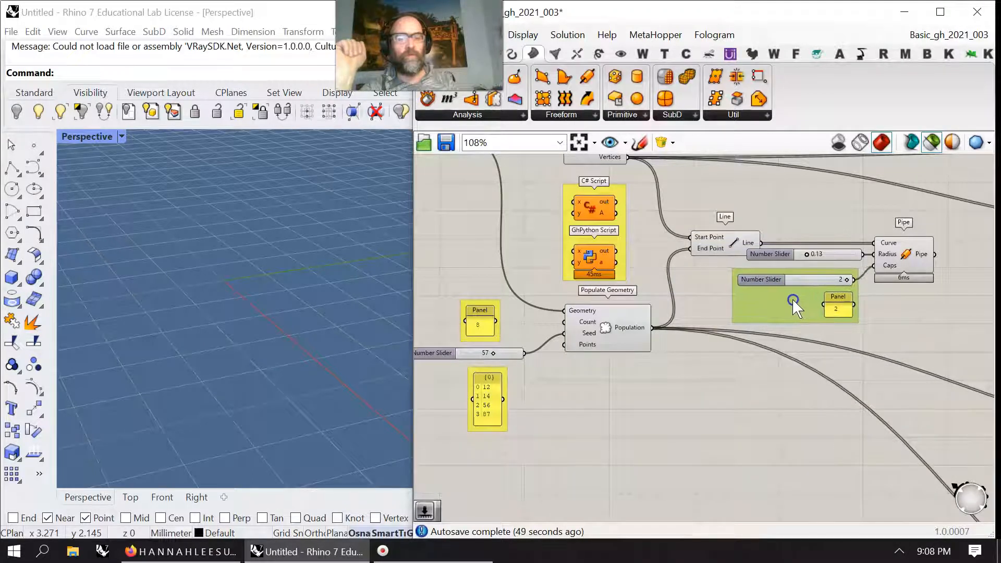
Set the seed slider to 20 and connect the panel listing 12, 14, 56 and 87 to Populate Geometry's Seed input
click(908, 272)
right_drag(715, 379, 784, 371)
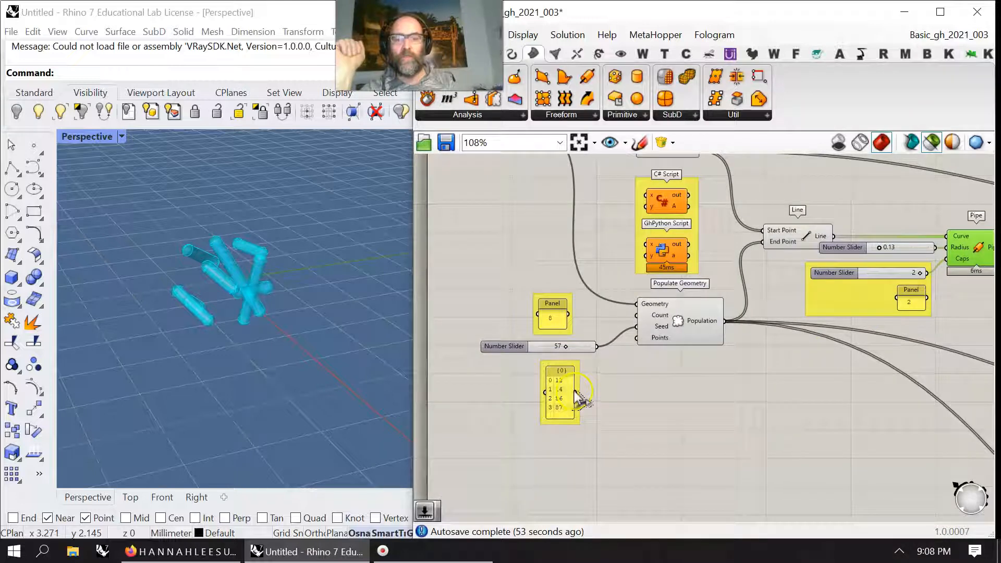
drag(565, 347, 545, 350)
drag(576, 393, 634, 327)
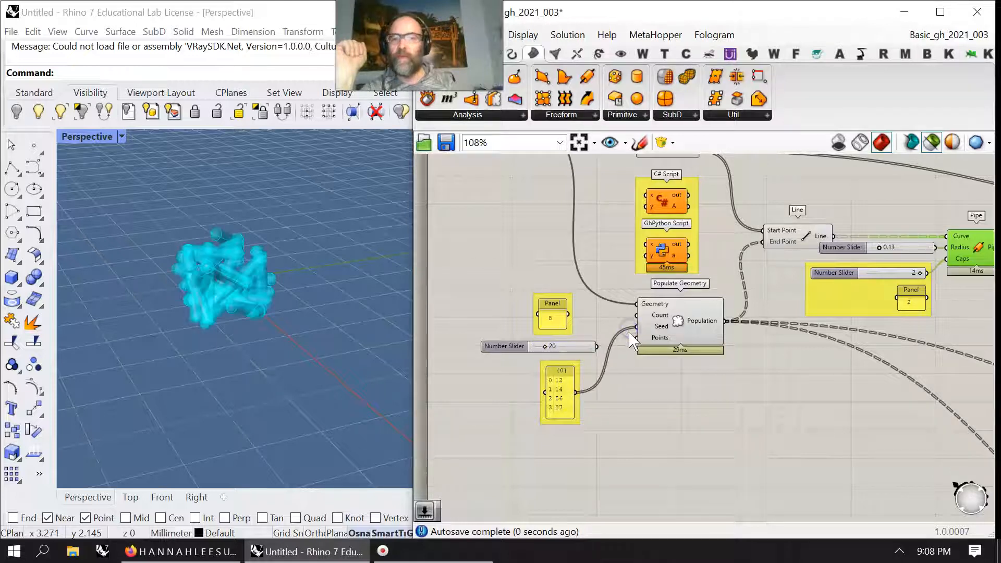
Inspect the resulting pipes up close in the viewport and move Quad Sphere nearer to Deconstruct Brep
right_drag(274, 300, 273, 323)
scroll(283, 334, up, 6)
right_drag(578, 220, 571, 305)
scroll(527, 284, down, 2)
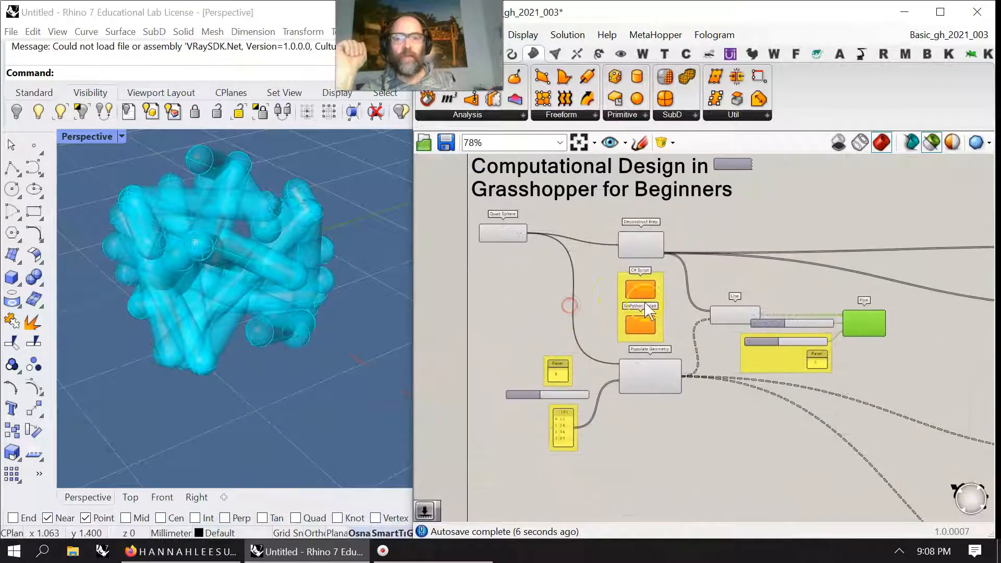
scroll(655, 302, up, 2)
scroll(658, 305, down, 2)
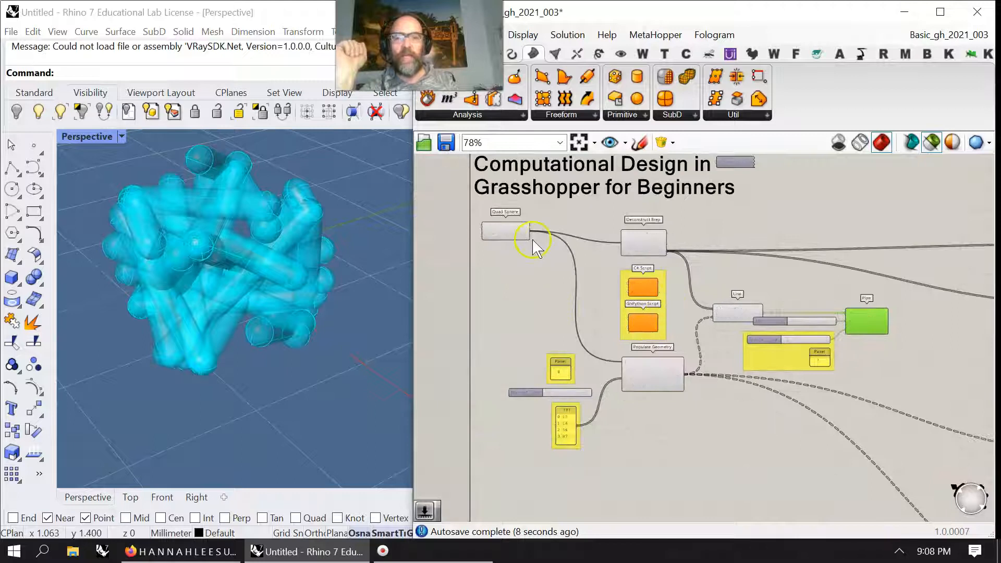
scroll(533, 241, up, 3)
drag(501, 221, 548, 247)
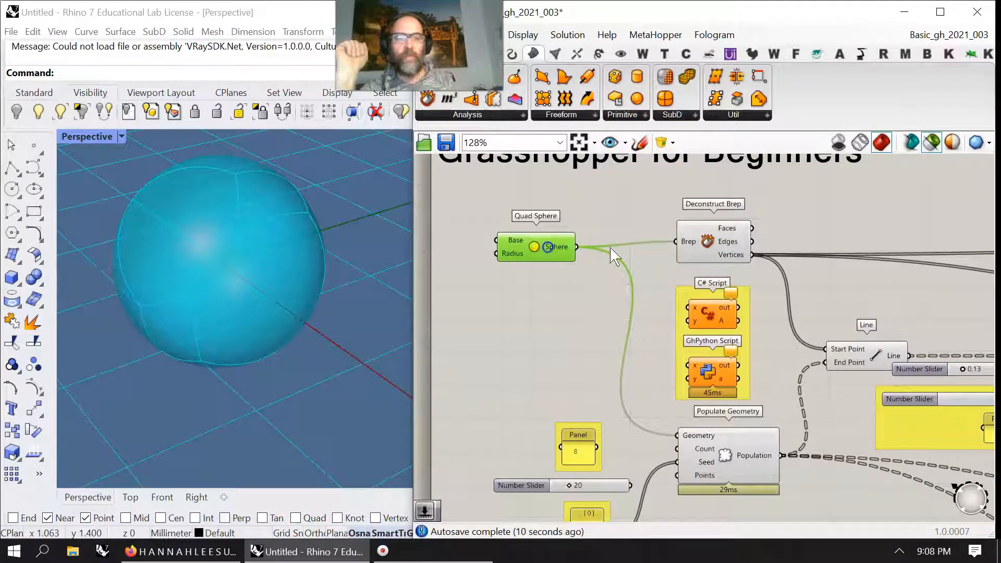
Move the Radius slider slightly down and left, just above the yellow group, and select the Pipe component to preview it
right_drag(851, 319, 582, 238)
click(817, 296)
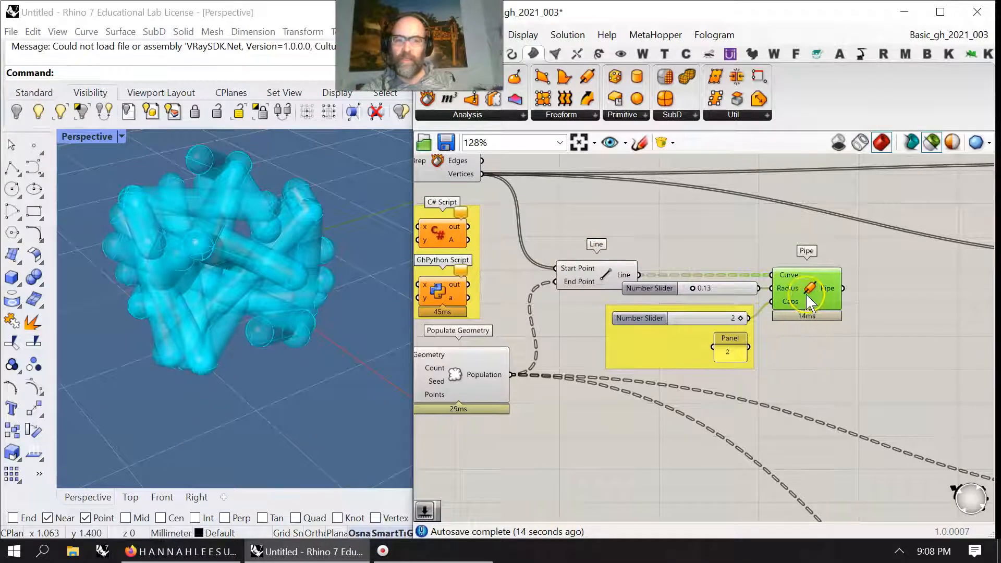
drag(729, 289, 723, 298)
click(816, 291)
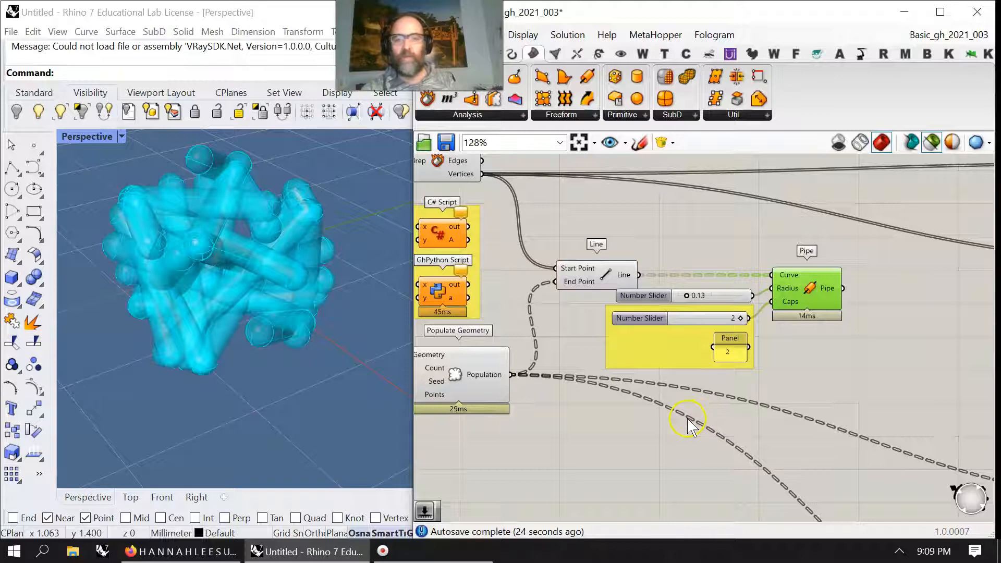
scroll(645, 433, down, 4)
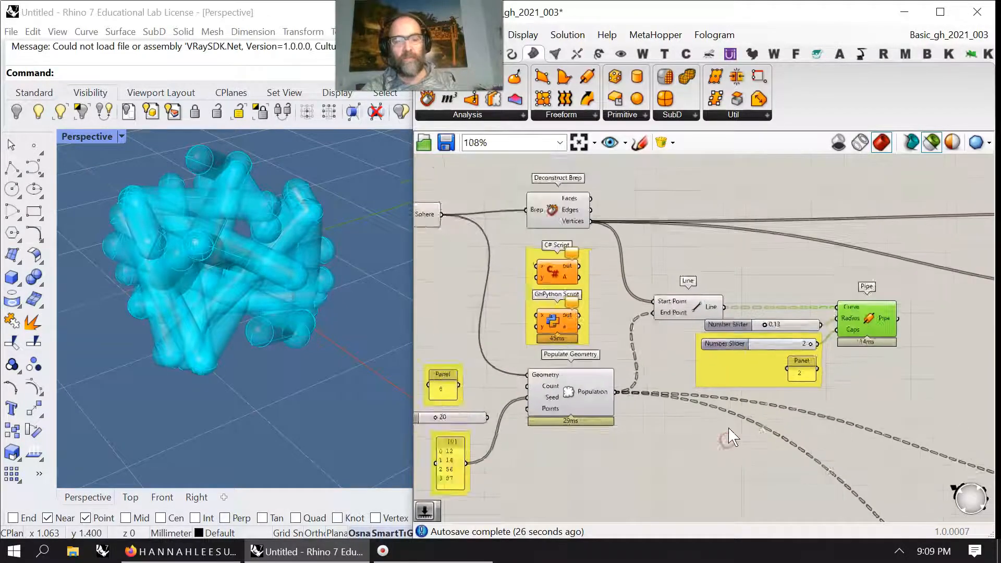
scroll(678, 412, up, 1)
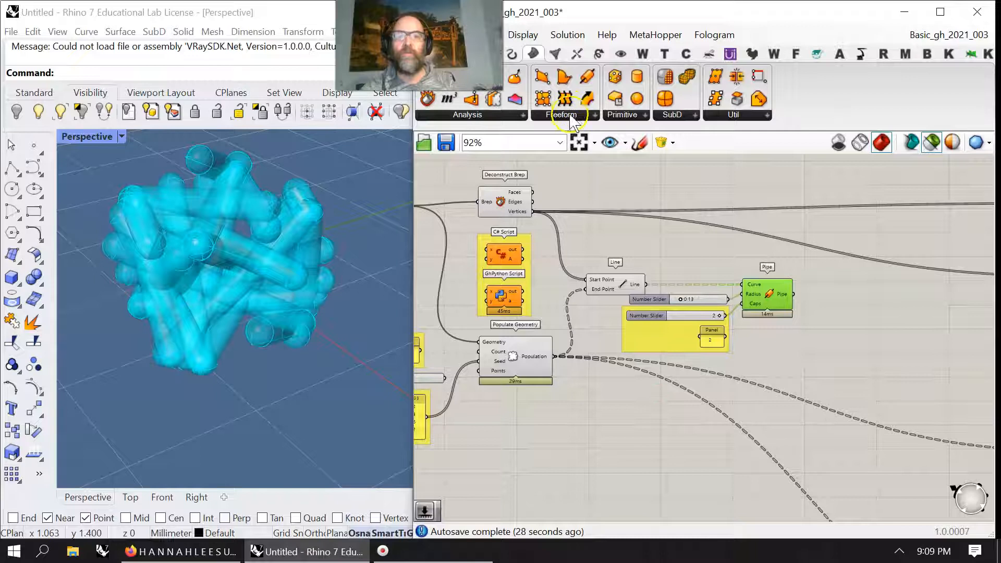
click(569, 115)
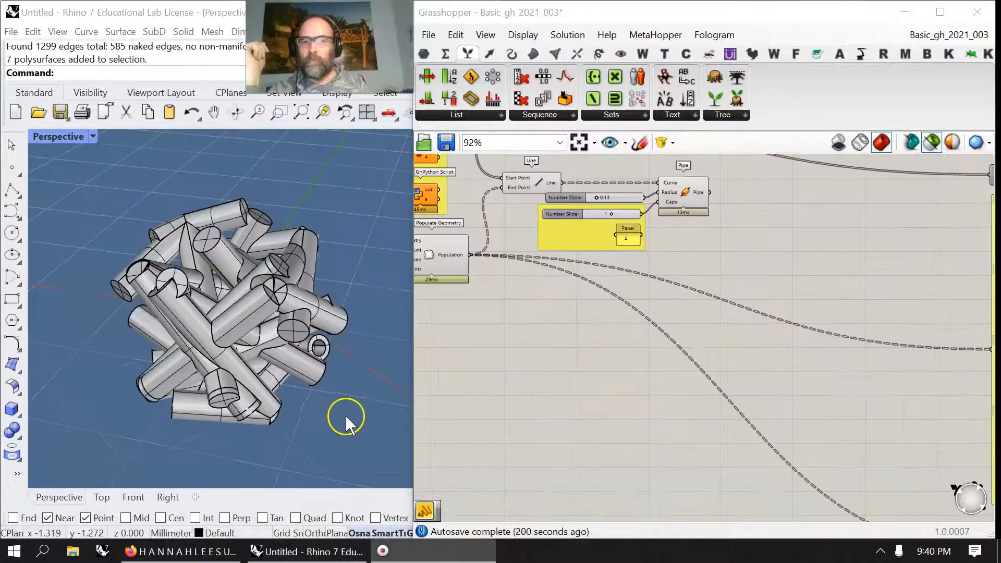
Delete the selected polysurfaces in Rhino and keep the Pipe's Caps slider at 1 for flat ends
key(Delete)
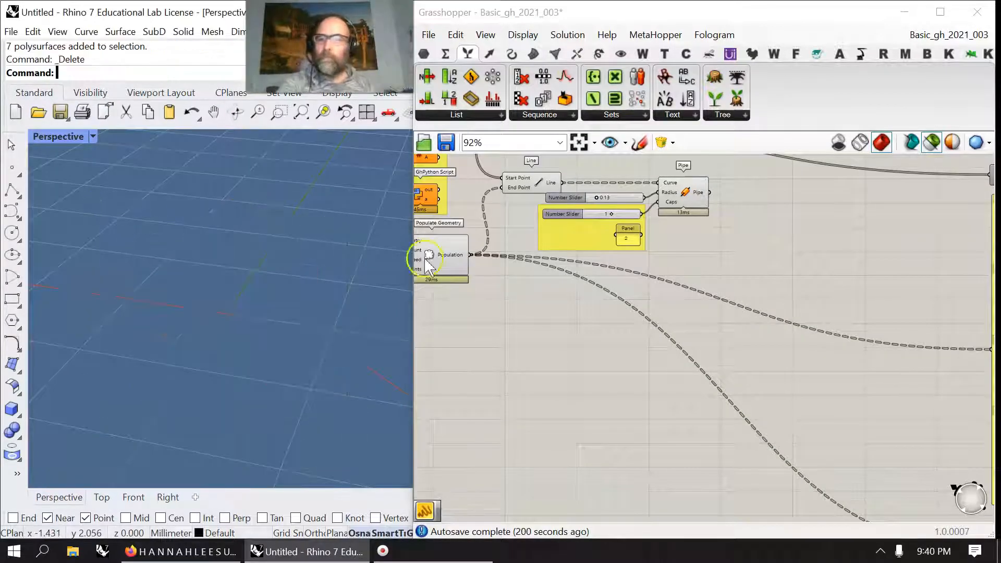
right_drag(729, 268, 765, 308)
click(731, 239)
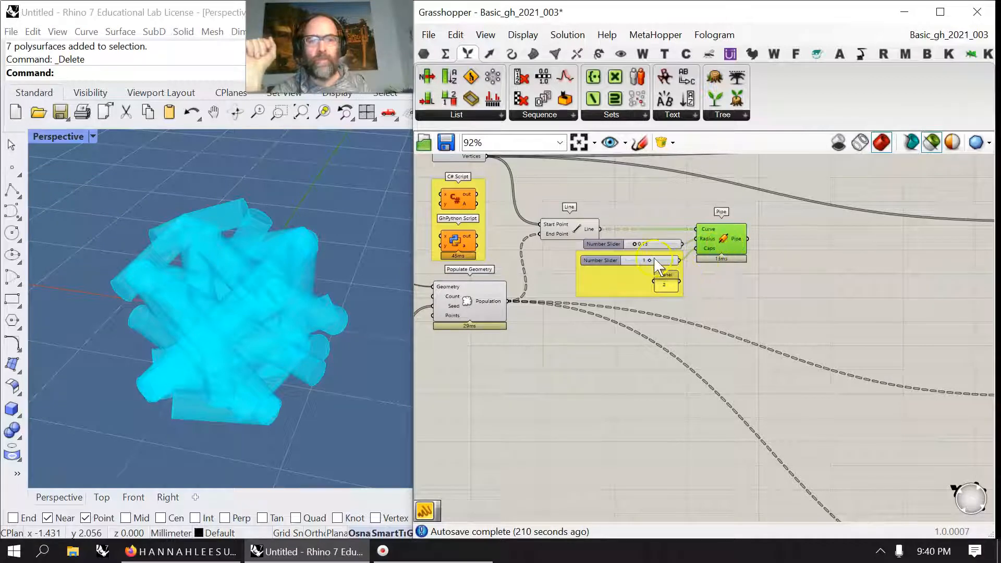
mouse_move(650, 260)
mouse_down()
mouse_move(674, 262)
mouse_move(649, 262)
mouse_up()
Bake the Pipe output to the Default layer as a group and deselect the component
right_click(737, 241)
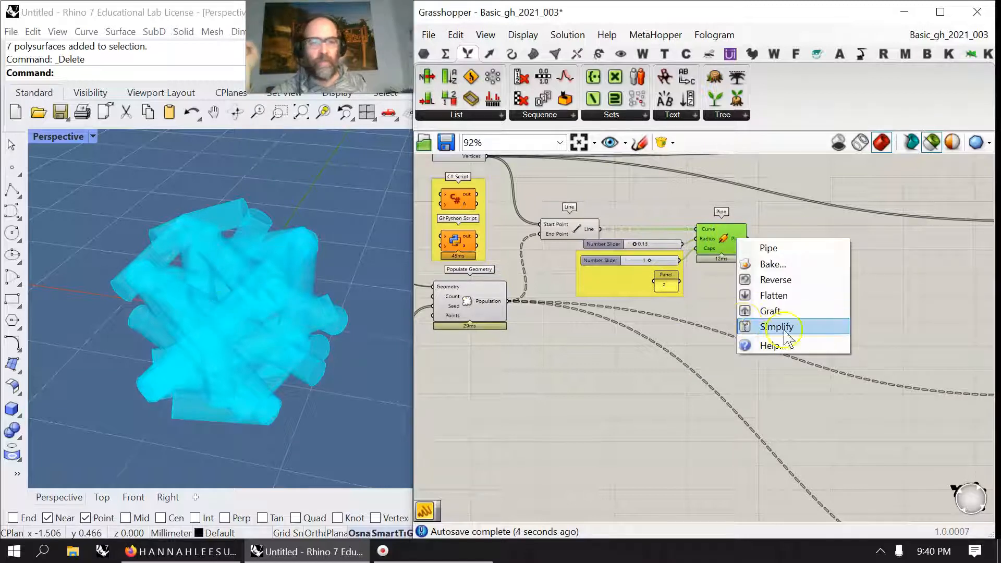
click(771, 265)
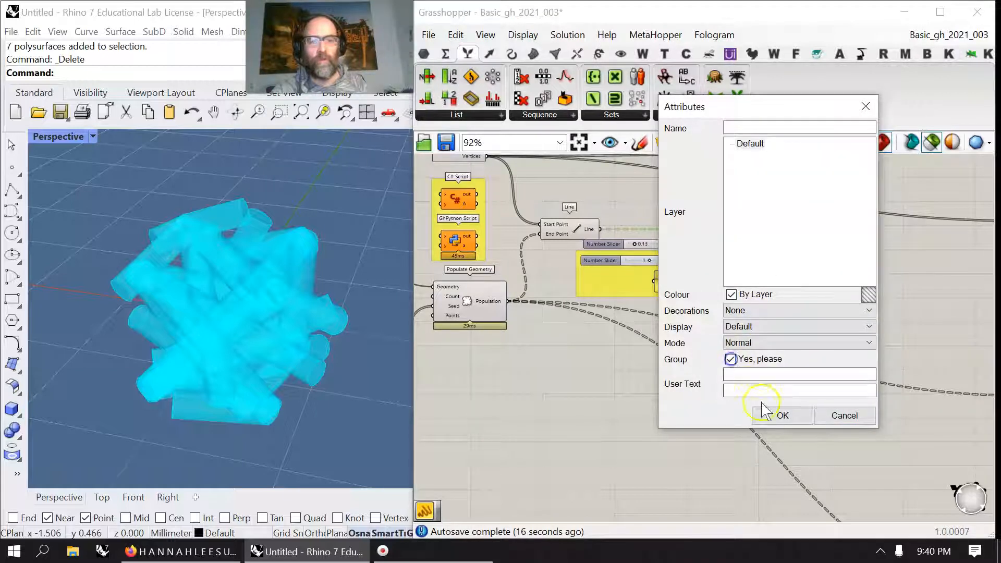
click(771, 415)
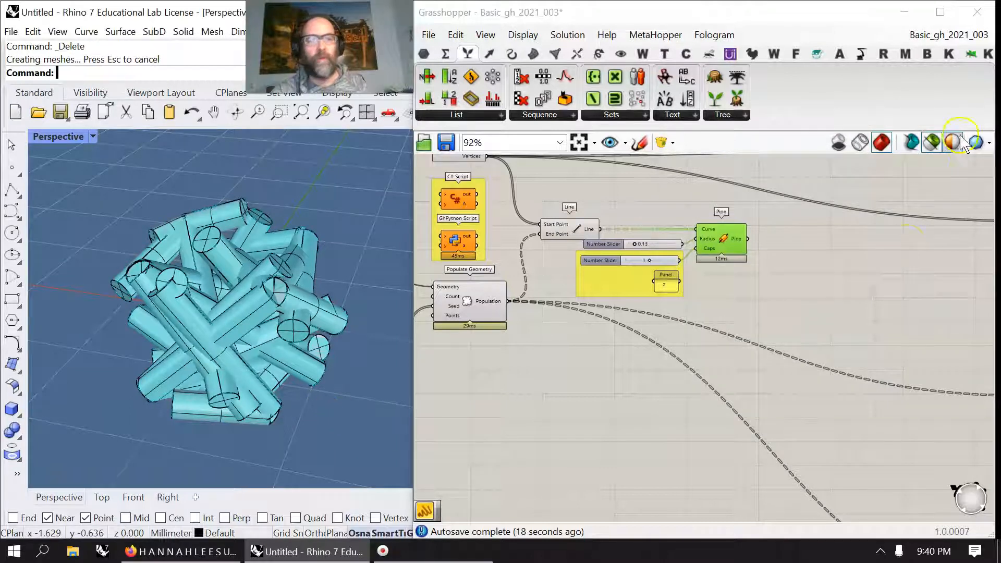
click(895, 246)
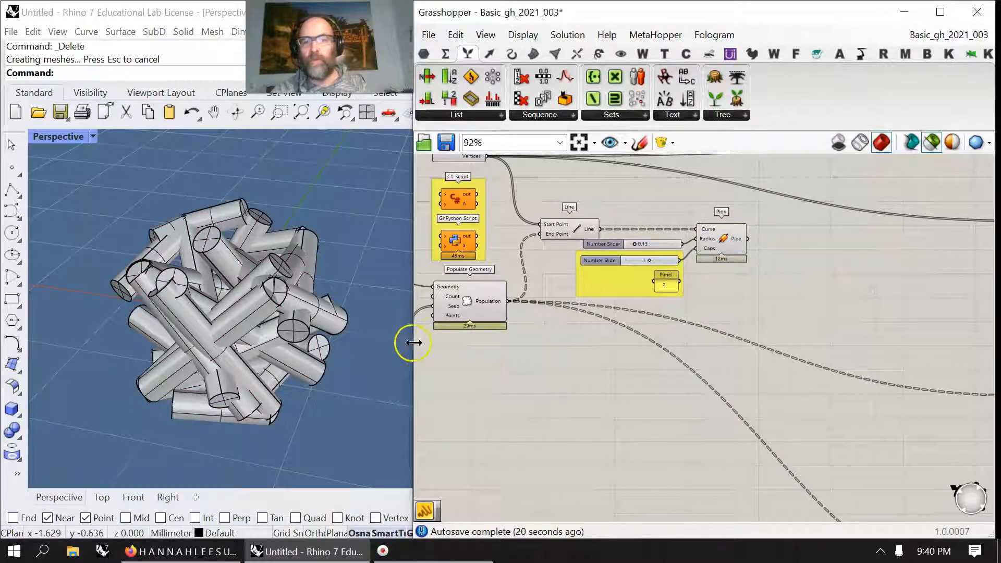
Narrow the Grasshopper window, widen the Rhino window beside it, and zoom in on the baked pipes
drag(410, 343, 788, 350)
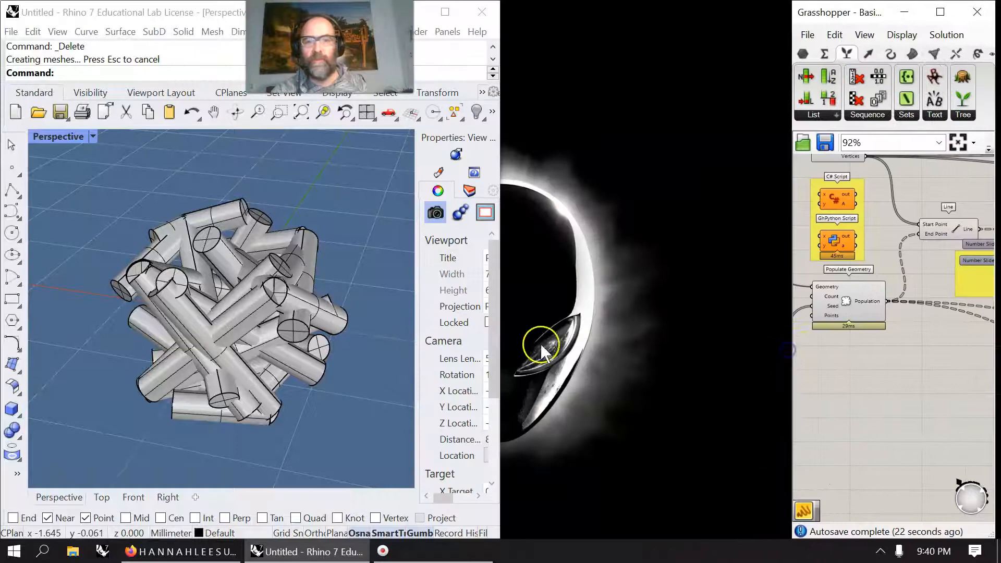
drag(501, 331, 801, 330)
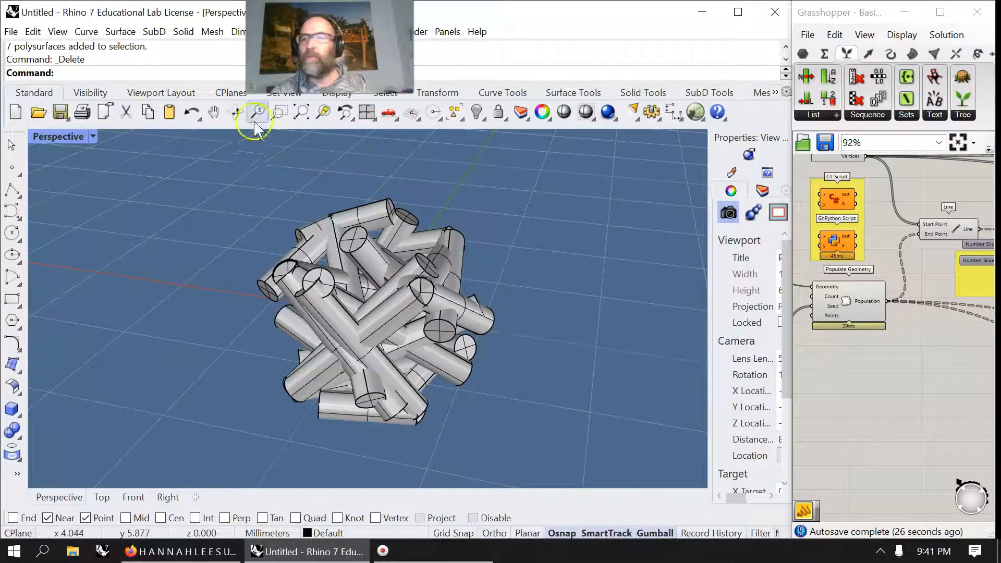
click(285, 115)
drag(242, 181, 537, 455)
Run BooleanUnion in Rhino on all the baked pipes
right_drag(367, 325, 454, 382)
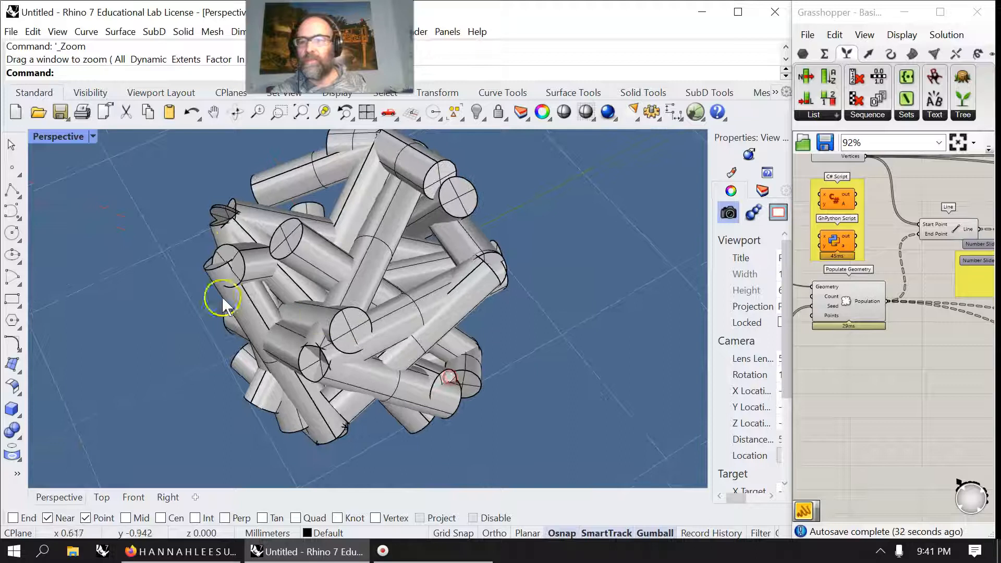
scroll(221, 209, up, 5)
scroll(244, 228, down, 3)
scroll(244, 228, down, 3)
right_drag(244, 228, 320, 248)
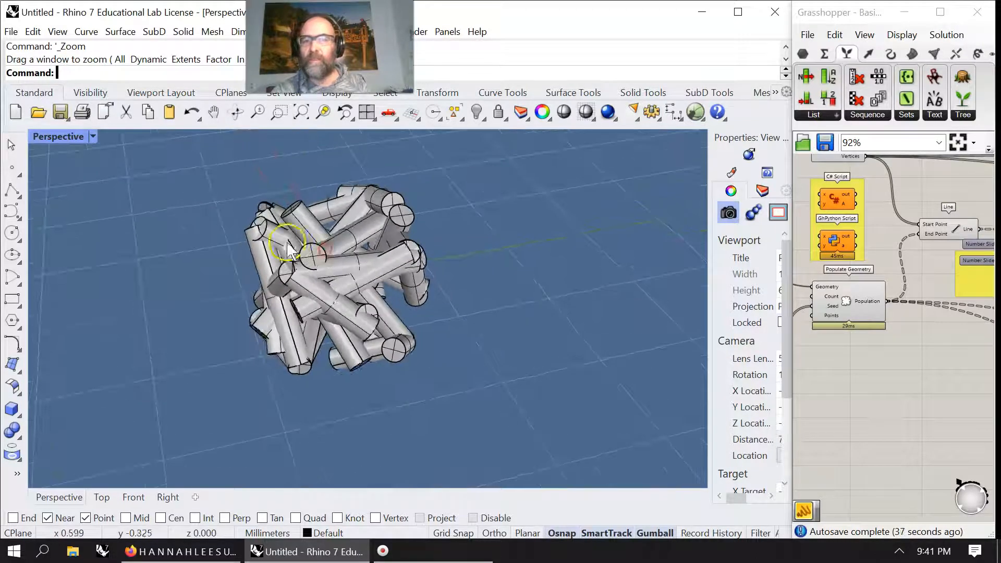
text(BooleanUnion)
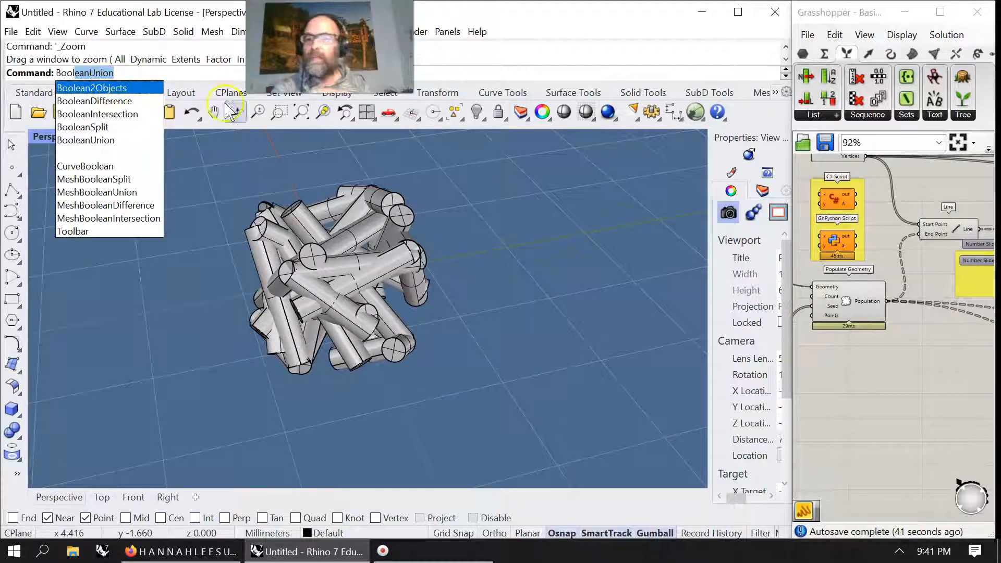
key(Return)
key(ctrl+a)
key(Return)
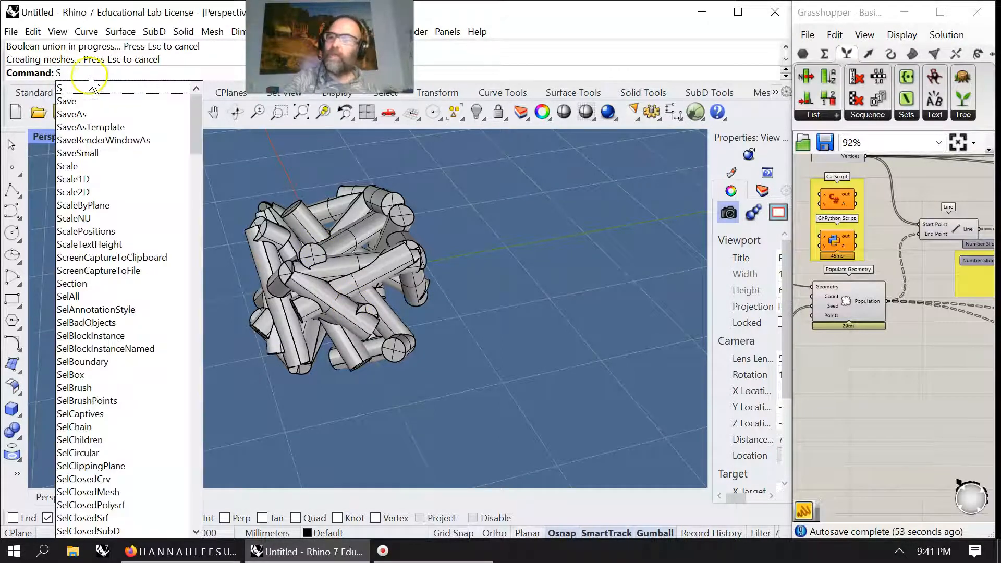
Start Shell with thickness 0.05 on the united pipes and pick three flat end caps to remove
text(hell)
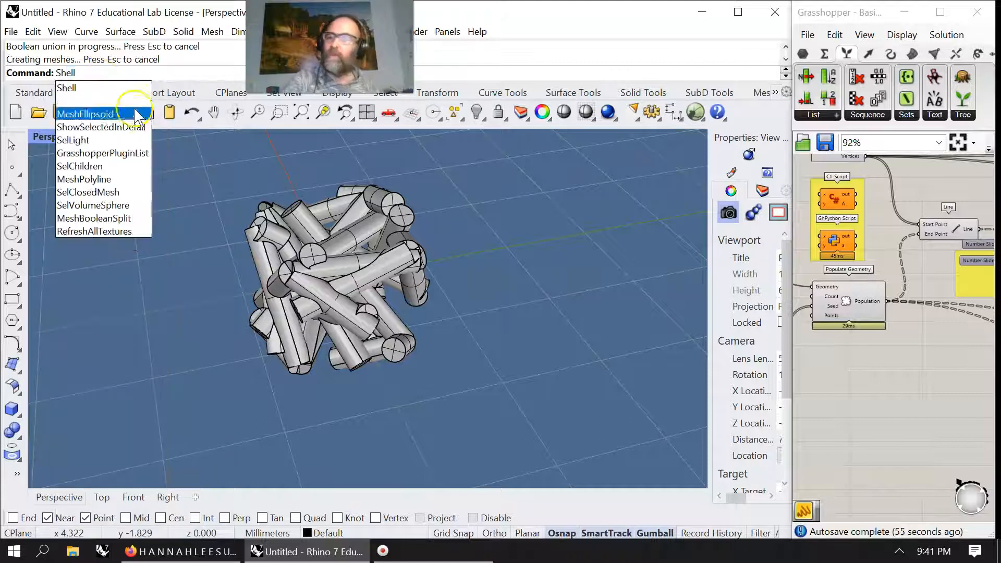
key(Return)
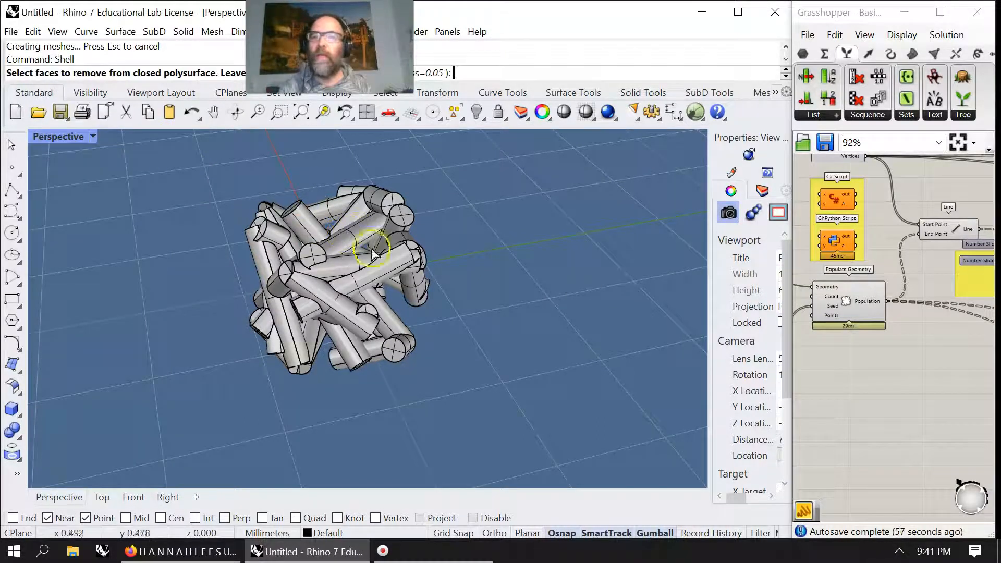
click(392, 63)
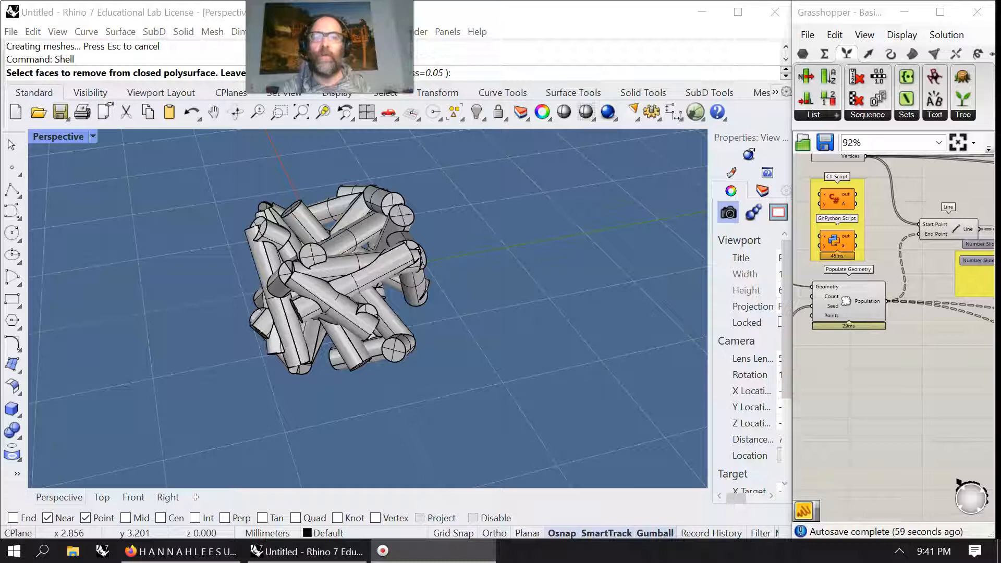
scroll(308, 271, up, 1)
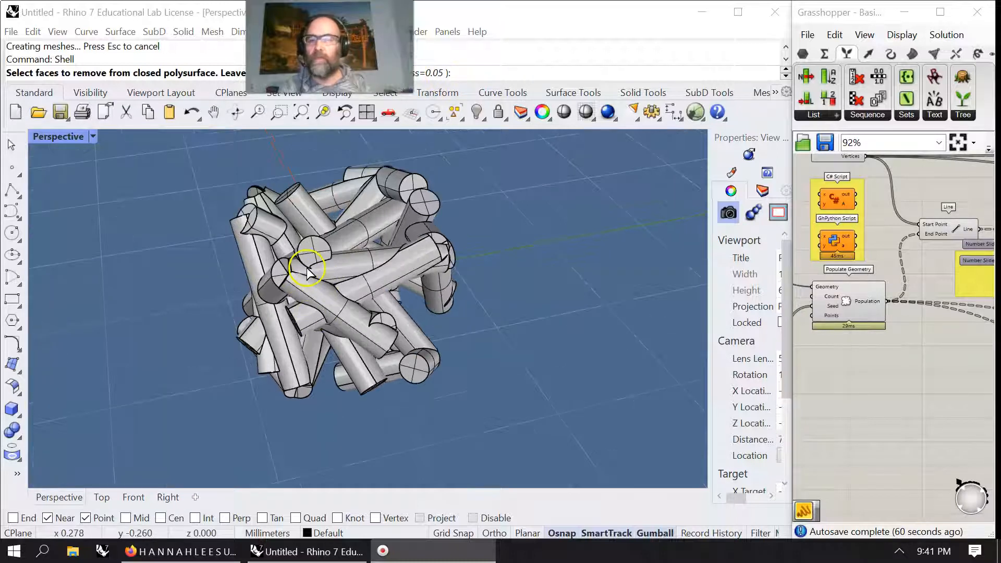
click(310, 249)
click(425, 202)
click(412, 370)
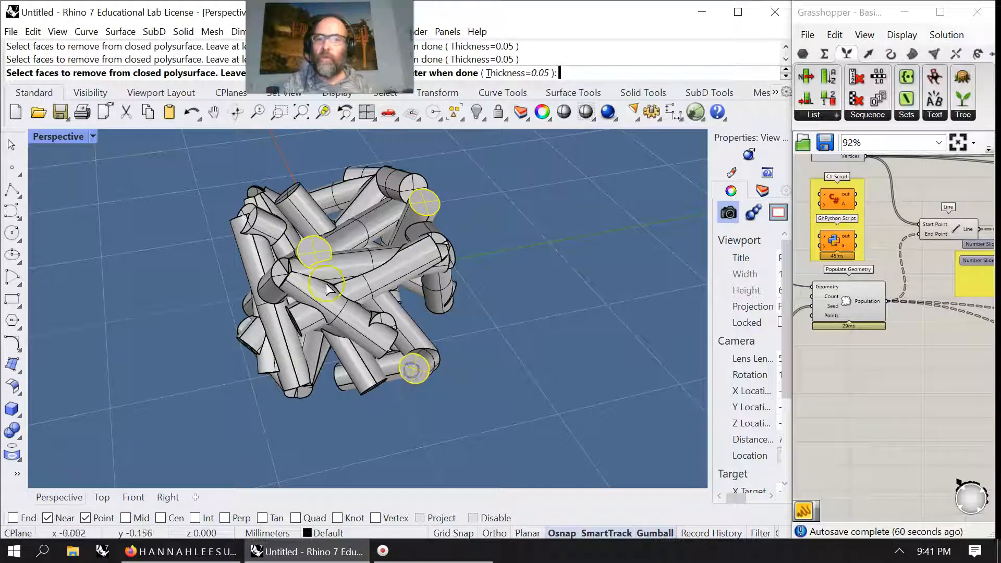
Add end caps on the other sides of the pipe cluster, complete the shell and dismiss the warning
right_drag(343, 336, 615, 273)
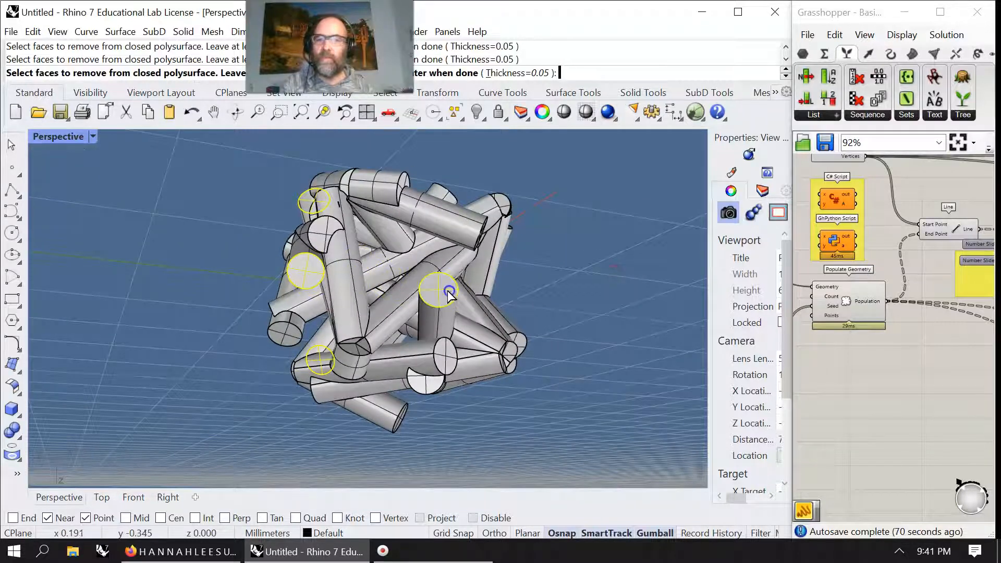
right_drag(464, 368, 529, 373)
click(322, 367)
click(470, 349)
click(386, 312)
key(Return)
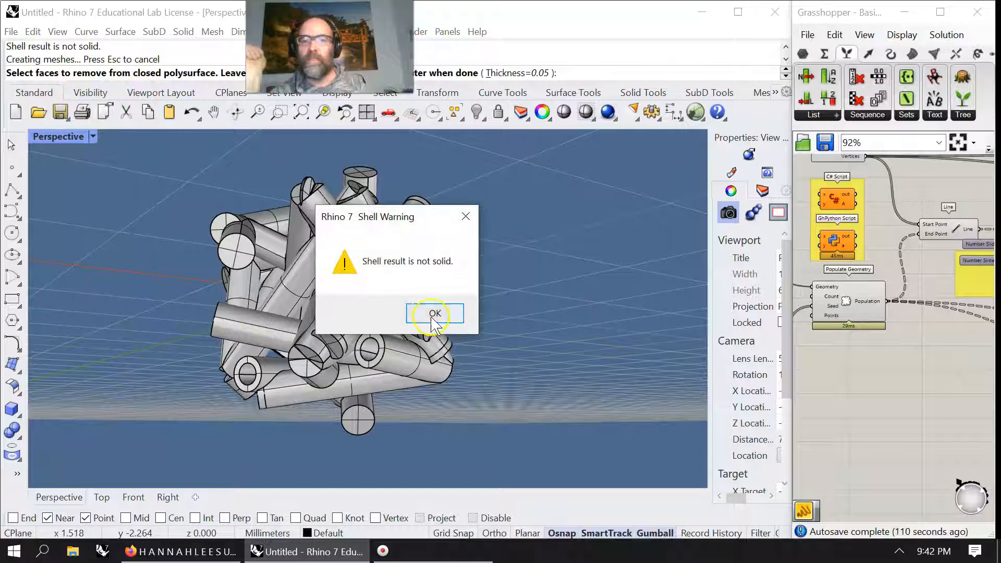
click(433, 315)
Select all loose surfaces left by the shell with SelSrf and delete them
right_drag(329, 403, 426, 356)
scroll(430, 360, up, 5)
scroll(417, 349, down, 10)
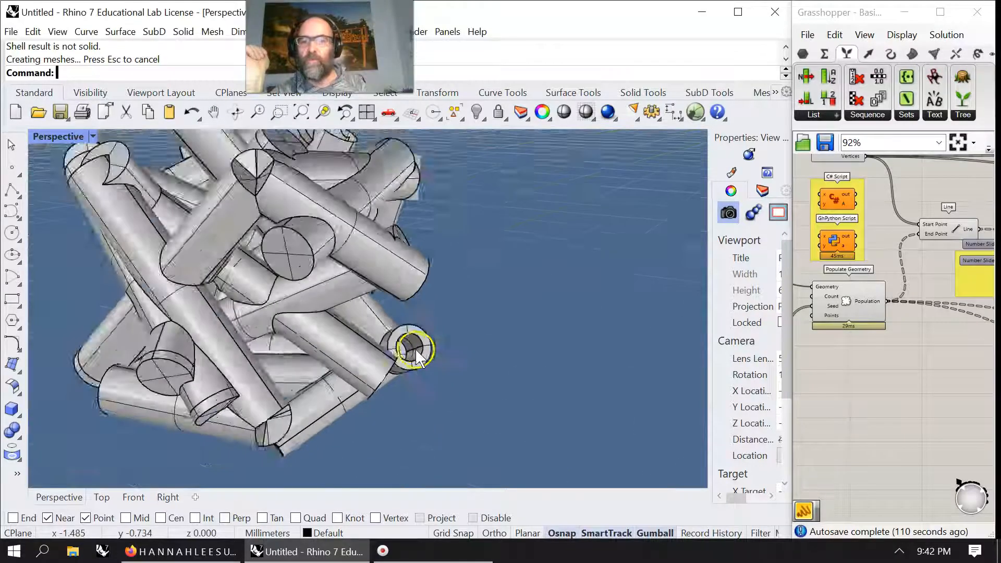
right_drag(405, 340, 113, 401)
click(343, 271)
click(231, 304)
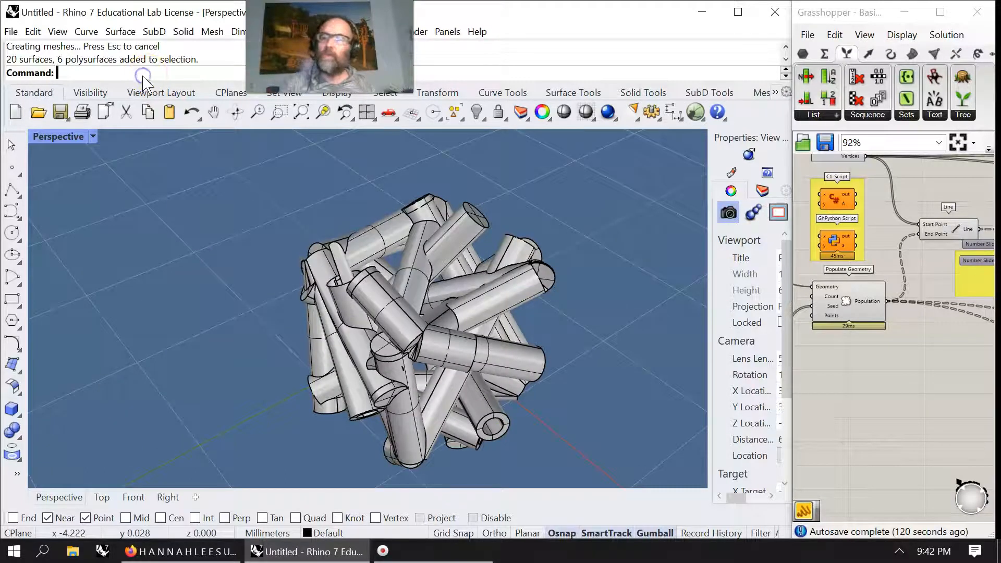
text(Srf)
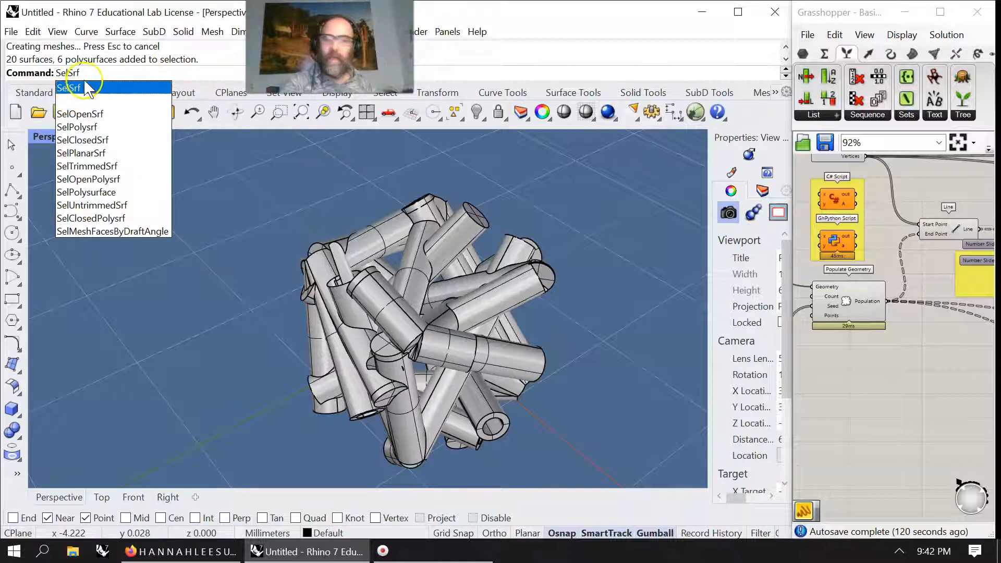
click(79, 88)
key(Delete)
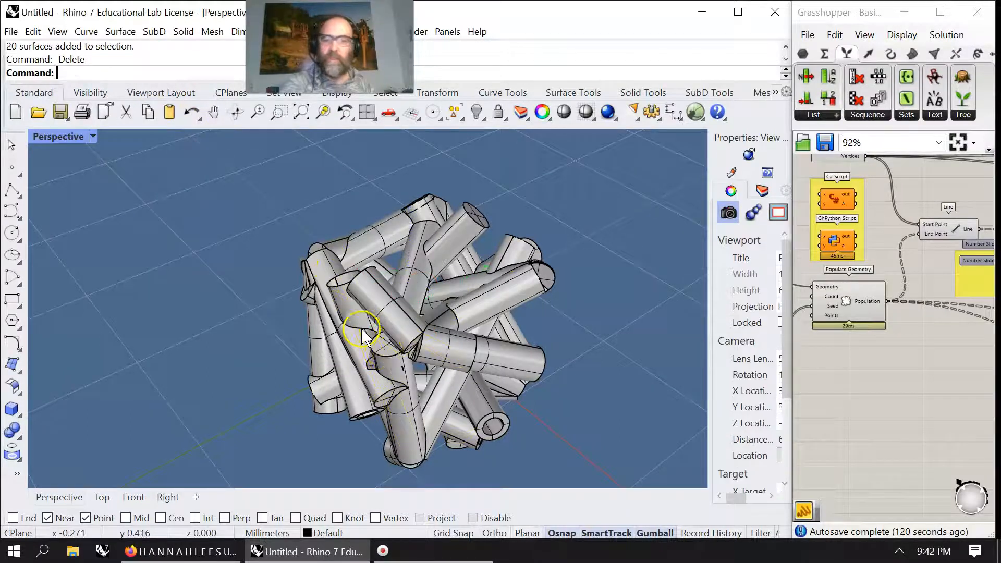
Delete one pipe's flat end-cap surface to look inside the pipe and undo the deletion
right_drag(419, 373, 601, 329)
scroll(402, 332, up, 4)
right_drag(276, 334, 508, 290)
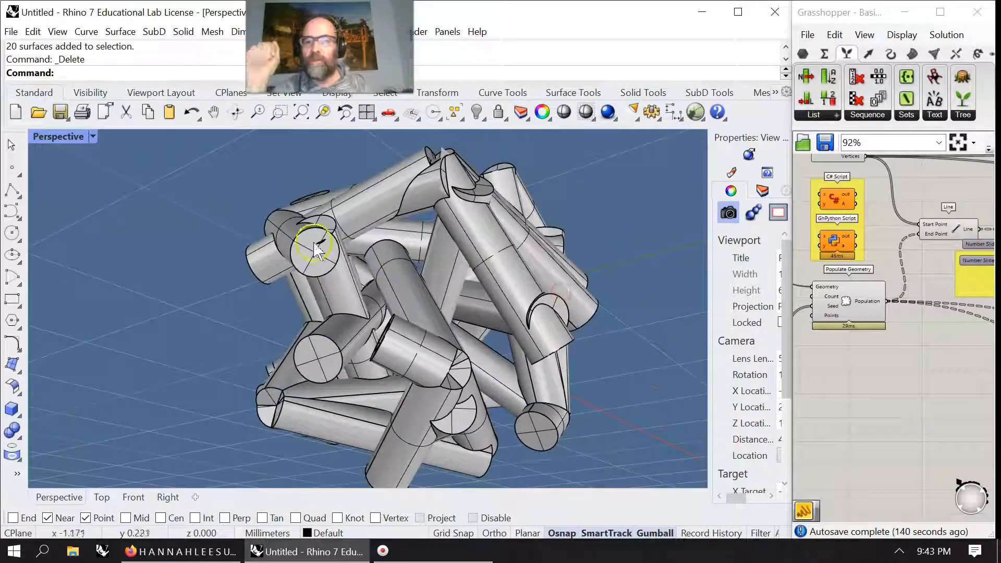
click(311, 265)
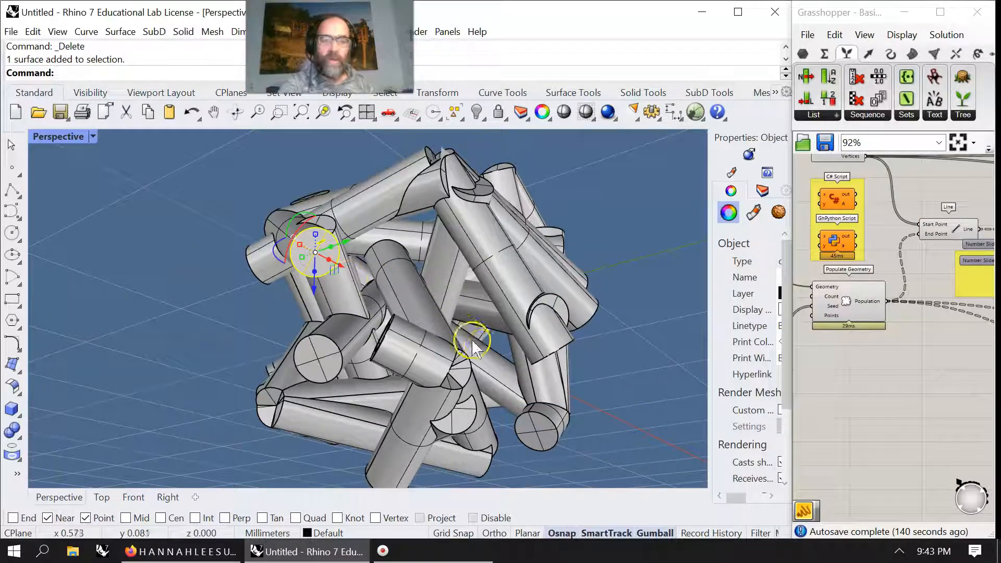
key(Delete)
right_drag(336, 277, 322, 258)
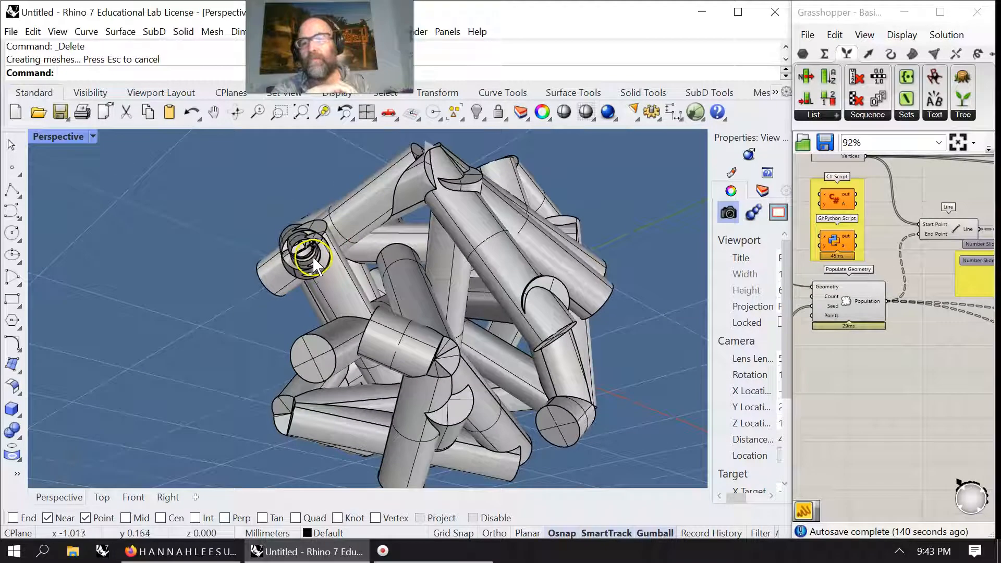
key(ctrl+z)
Widen the properties area, switch to the four-viewport layout and frame the pipe cluster closely in the Perspective view
right_drag(275, 320, 613, 282)
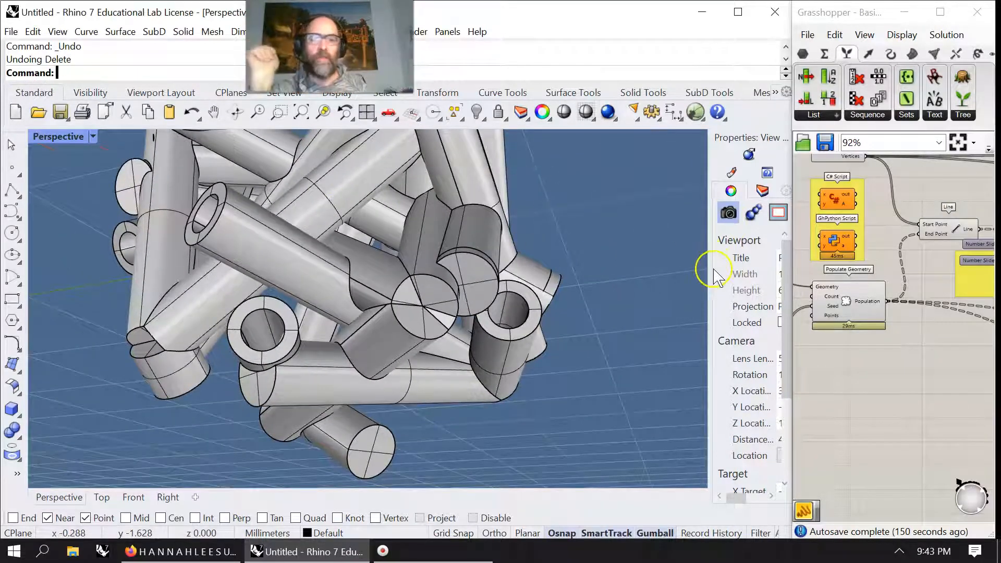
drag(709, 269, 553, 267)
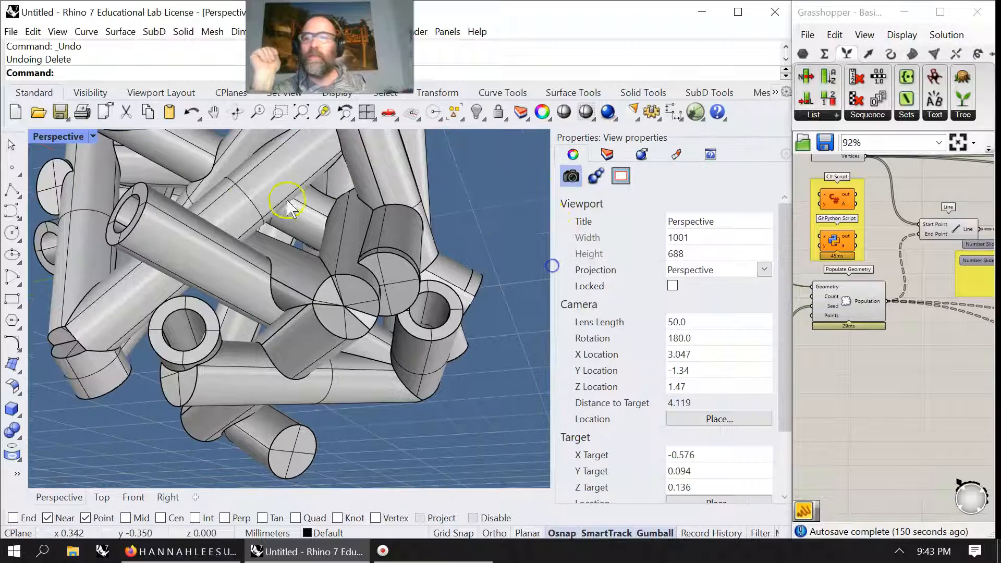
double_click(48, 138)
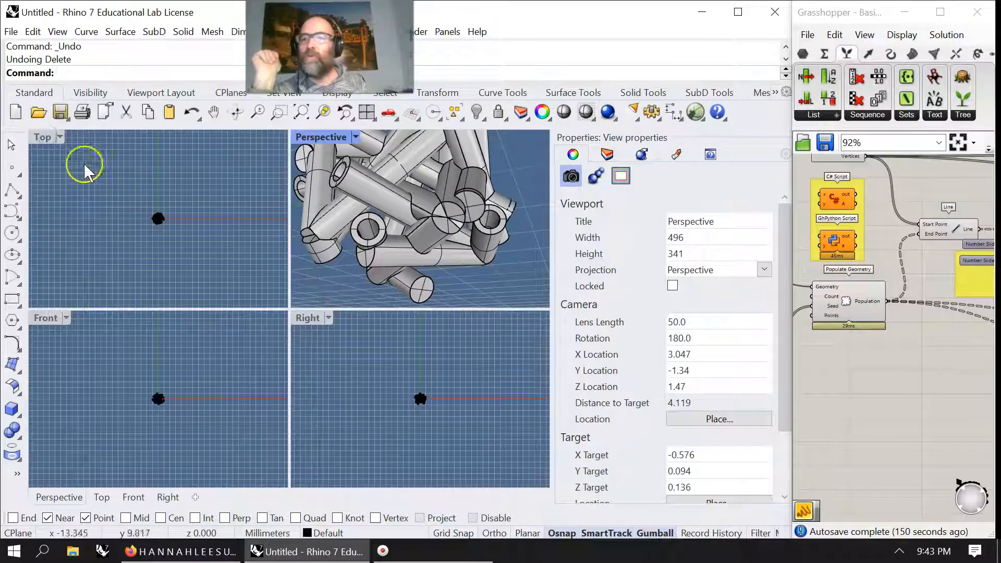
click(303, 112)
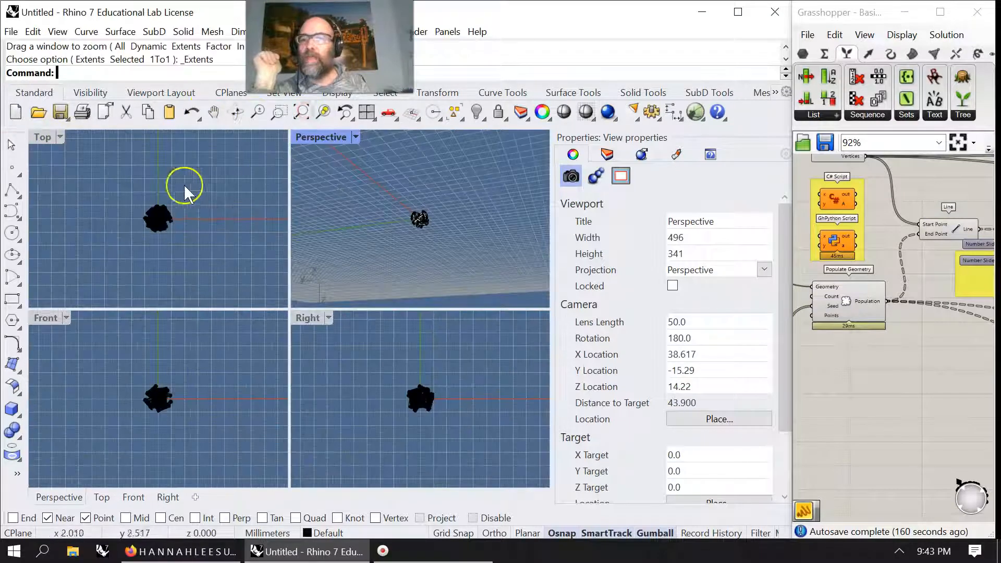
right_drag(429, 217, 300, 196)
scroll(421, 237, up, 10)
scroll(420, 222, up, 7)
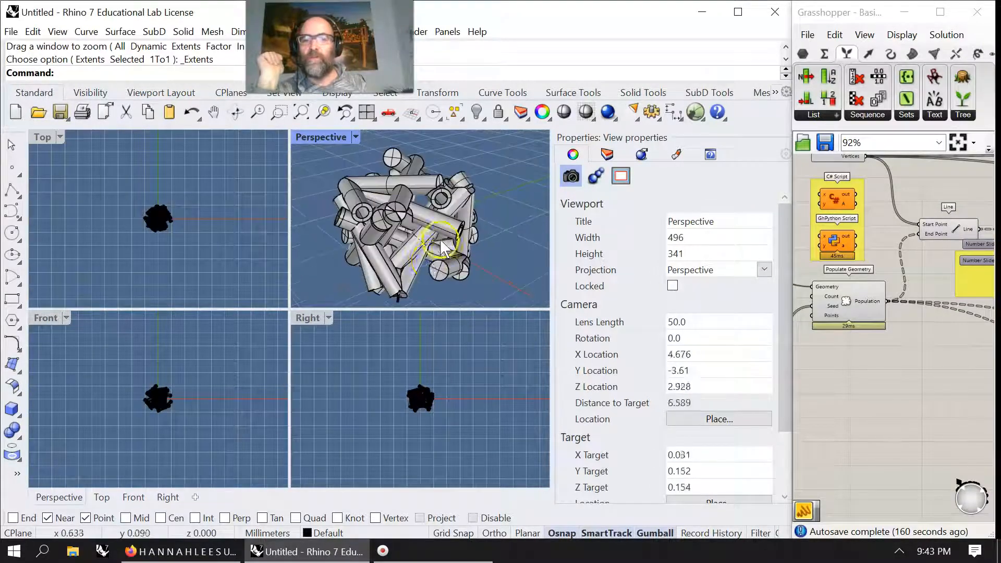
Set the Perspective view to Rendered display and give its backdrop a gradient with a muted blue second color
click(311, 136)
click(401, 84)
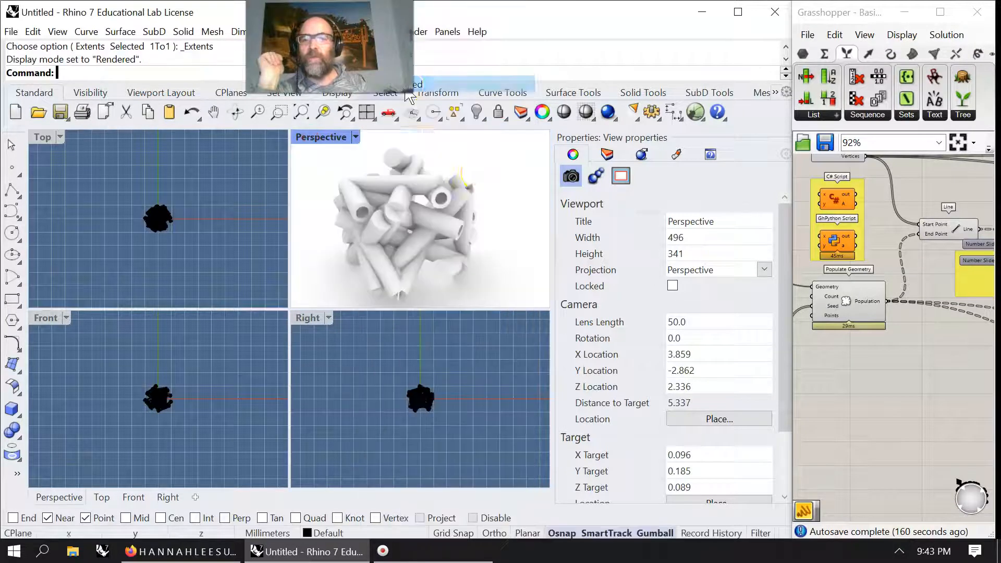
click(644, 155)
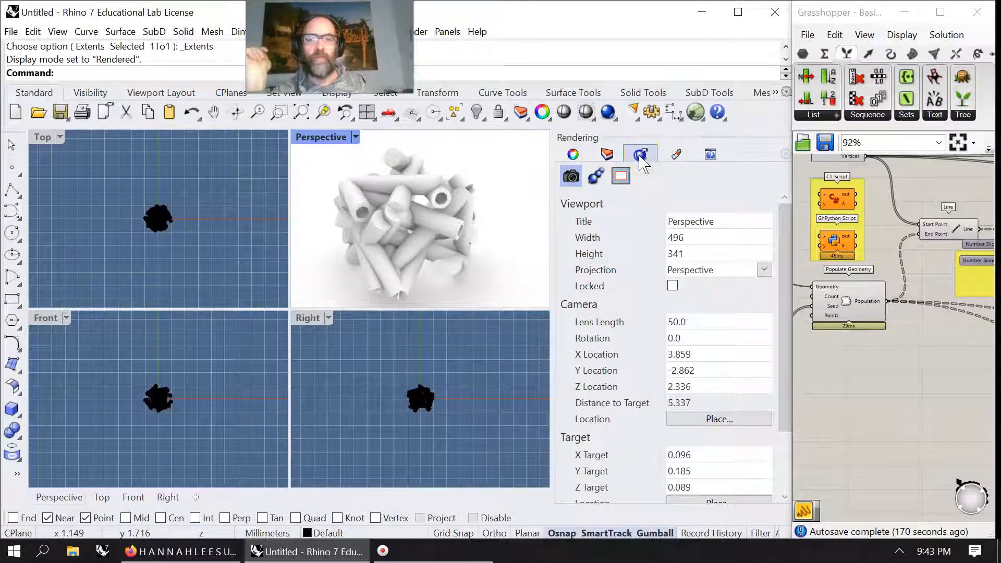
scroll(659, 365, down, 6)
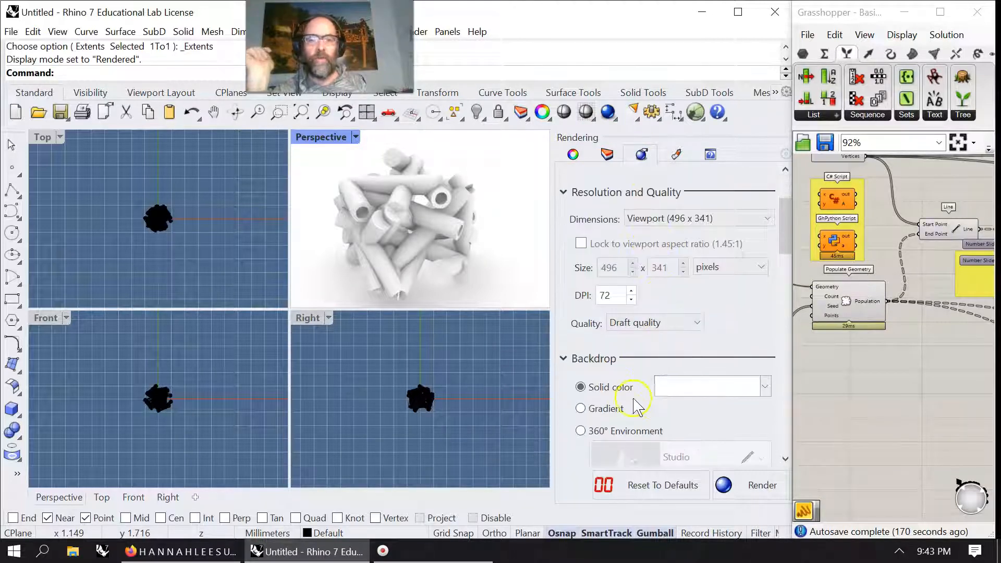
click(600, 409)
scroll(686, 378, down, 1)
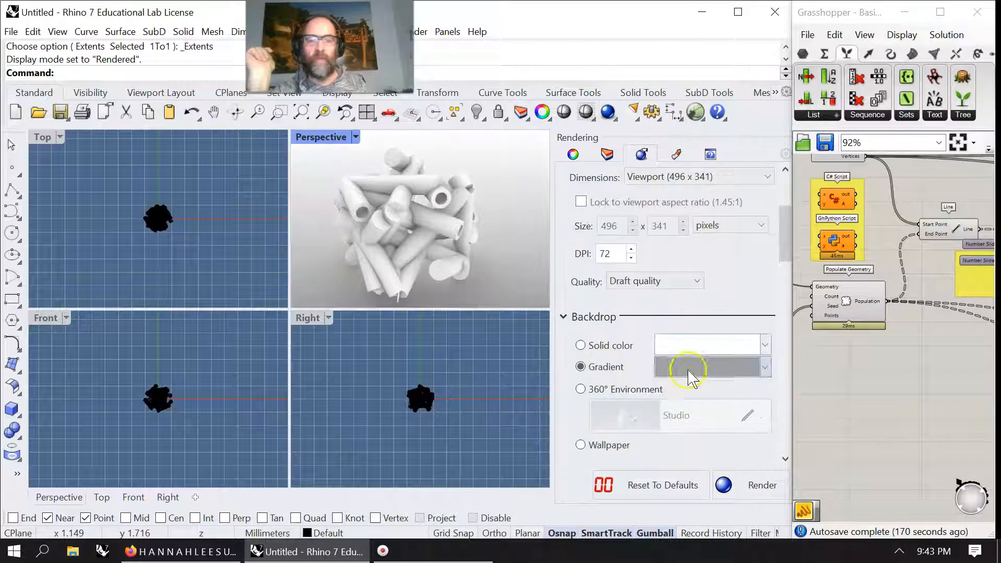
click(688, 368)
click(818, 282)
drag(895, 221, 888, 230)
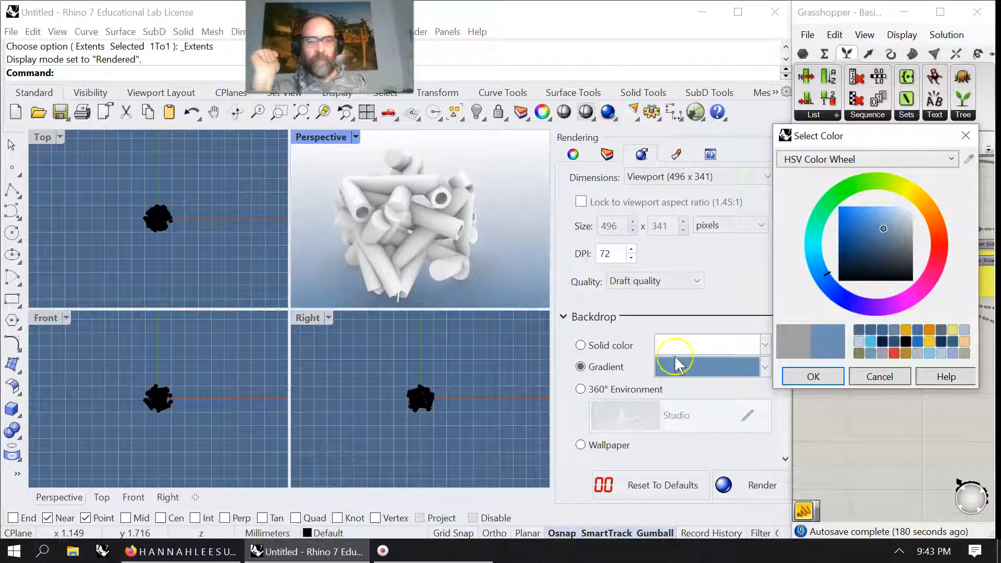
click(813, 377)
Compare Sun and Skylight lighting on the rendered pipes, leaving Skylight on and Sun off
scroll(662, 413, down, 3)
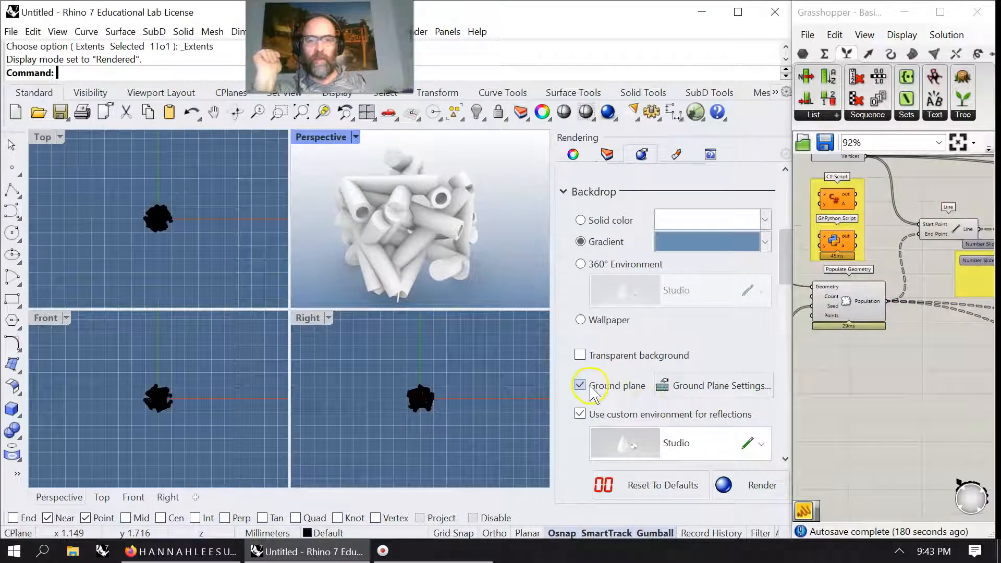
scroll(655, 398, down, 3)
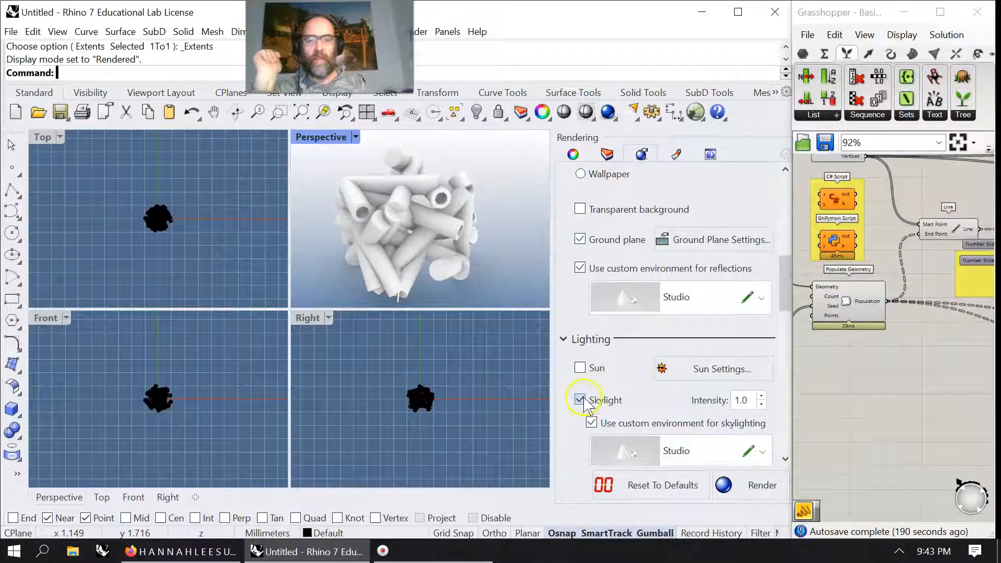
click(581, 400)
right_drag(416, 269, 493, 251)
click(581, 401)
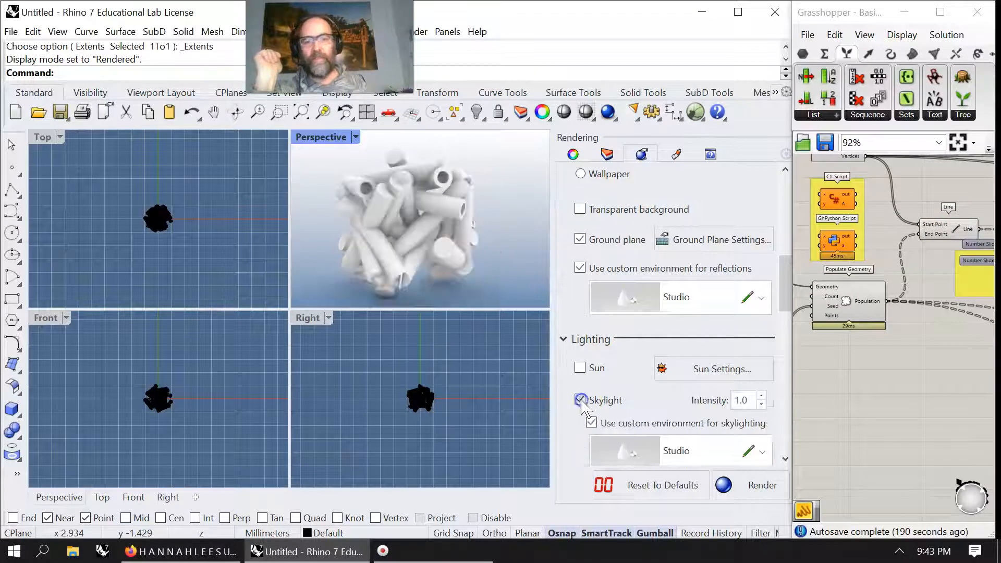
right_drag(377, 235, 370, 239)
click(578, 368)
click(581, 401)
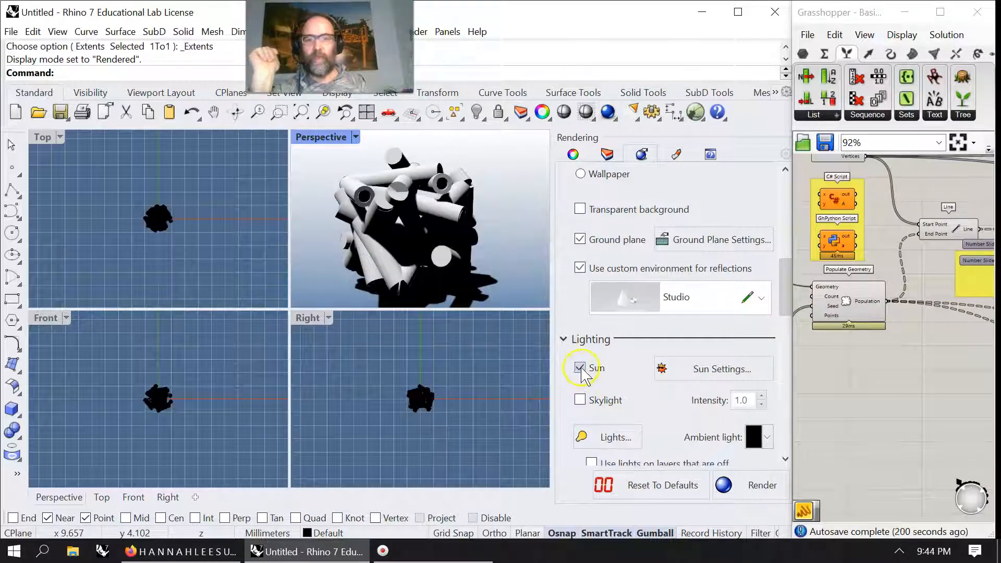
click(580, 401)
click(581, 367)
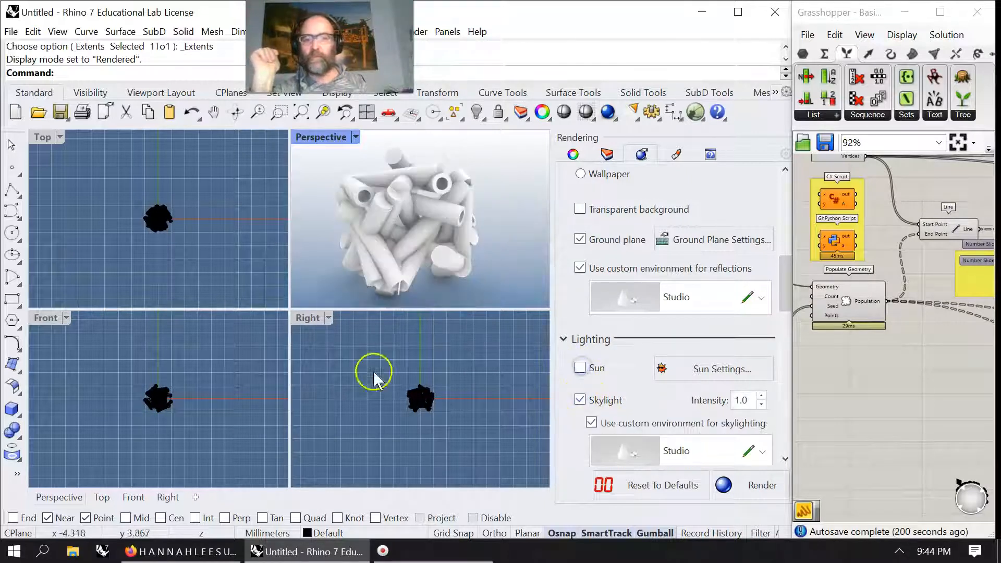
Set the Top view to Technical display and the Right view to Pen display, each framed on the pipes
scroll(170, 233, up, 5)
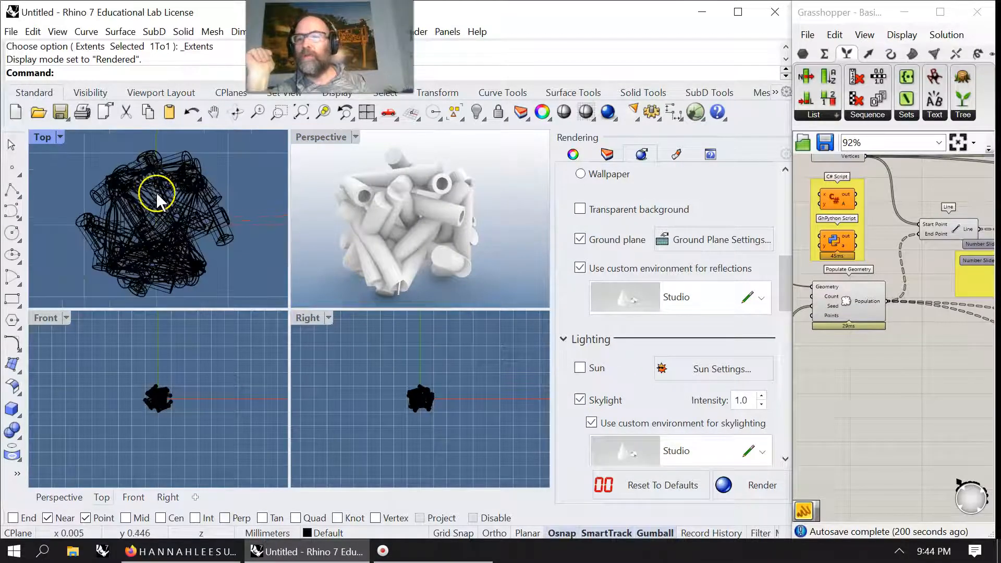
click(60, 137)
click(107, 132)
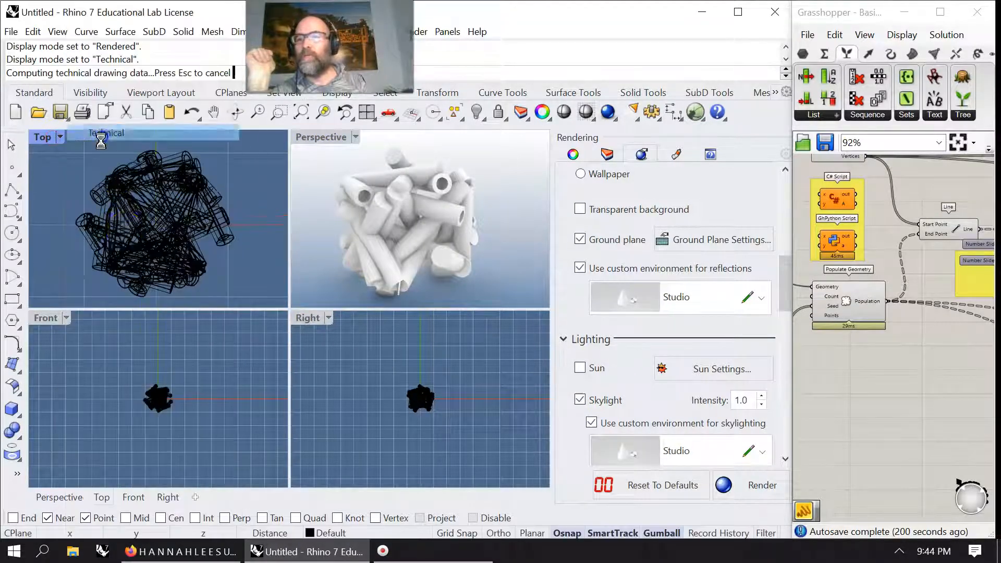
click(312, 319)
click(370, 160)
scroll(433, 404, up, 10)
scroll(417, 407, down, 3)
Set the Front view to Artistic display and frame it on the pipe cluster
right_click(140, 403)
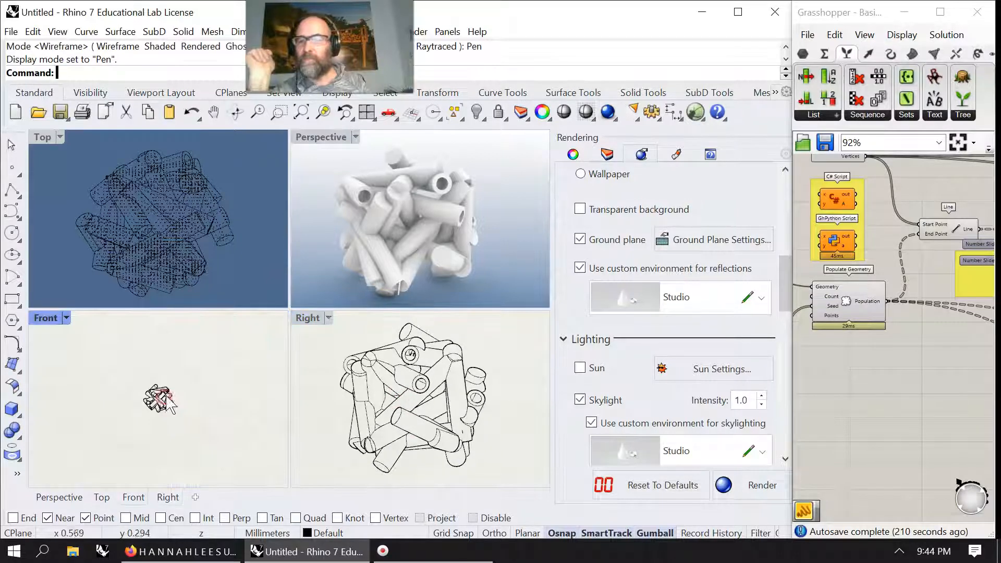
click(48, 318)
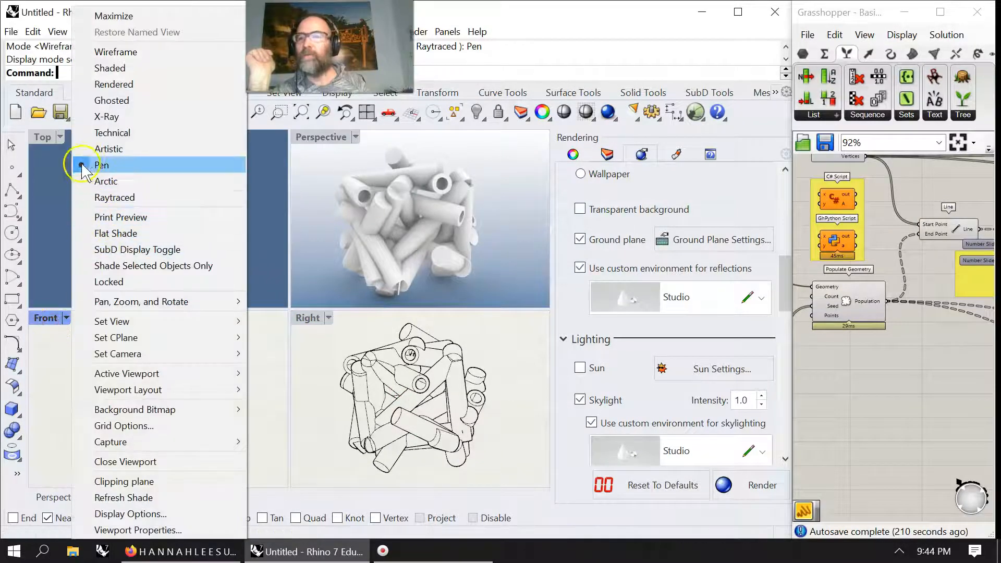
click(104, 149)
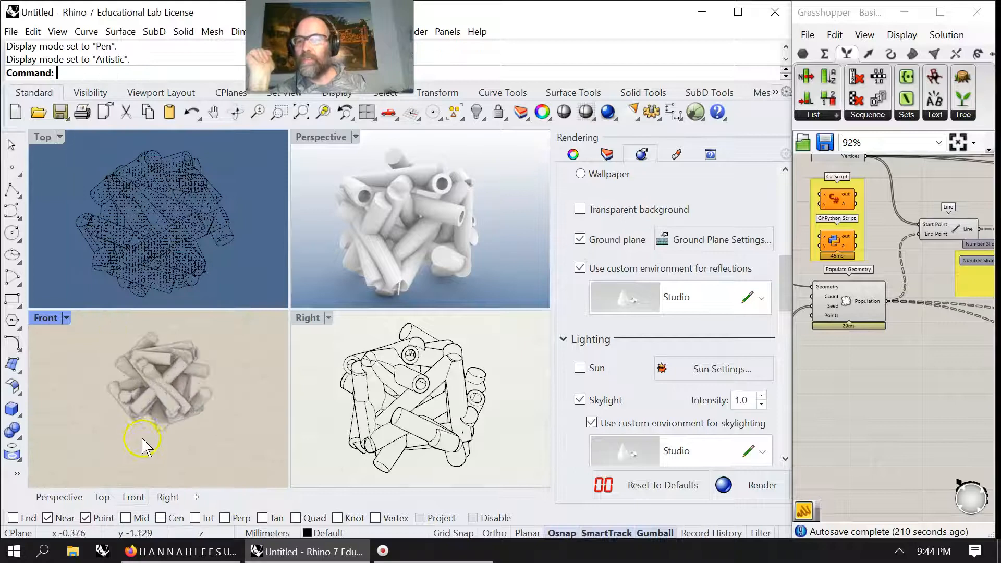
right_drag(166, 372, 167, 381)
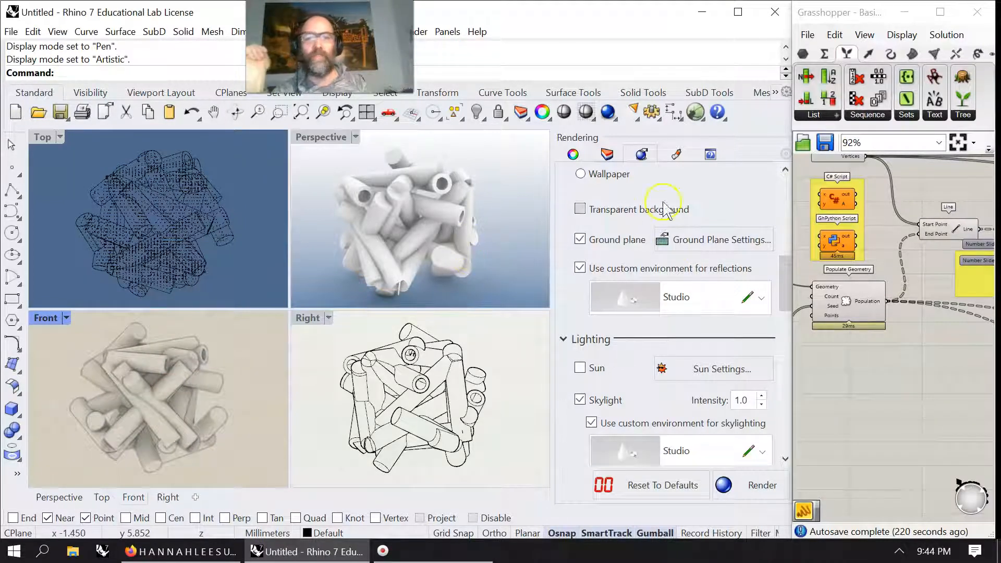
Add a Paint material to the model and set its color to a deep golden yellow
click(678, 155)
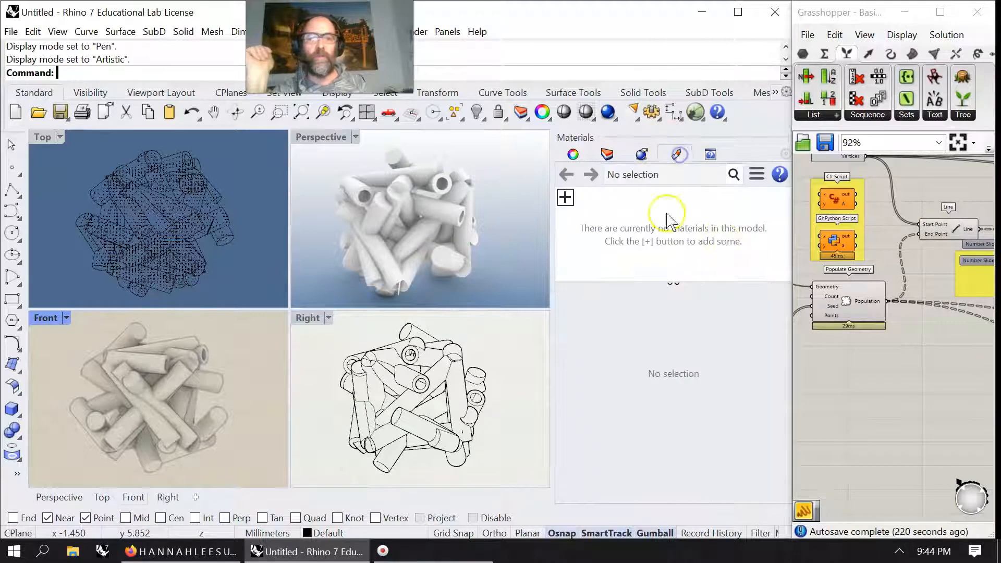
click(570, 196)
click(633, 344)
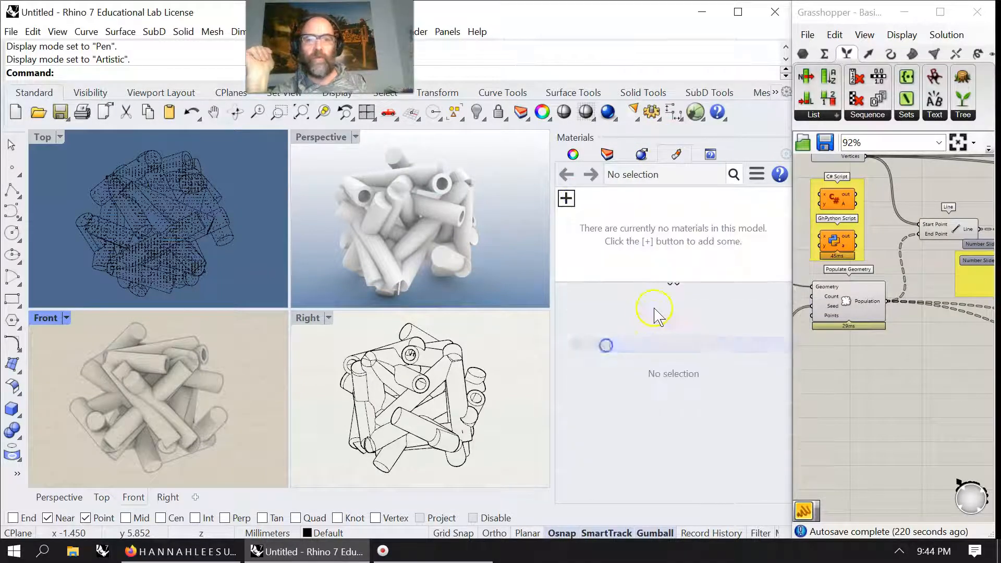
click(665, 385)
click(680, 454)
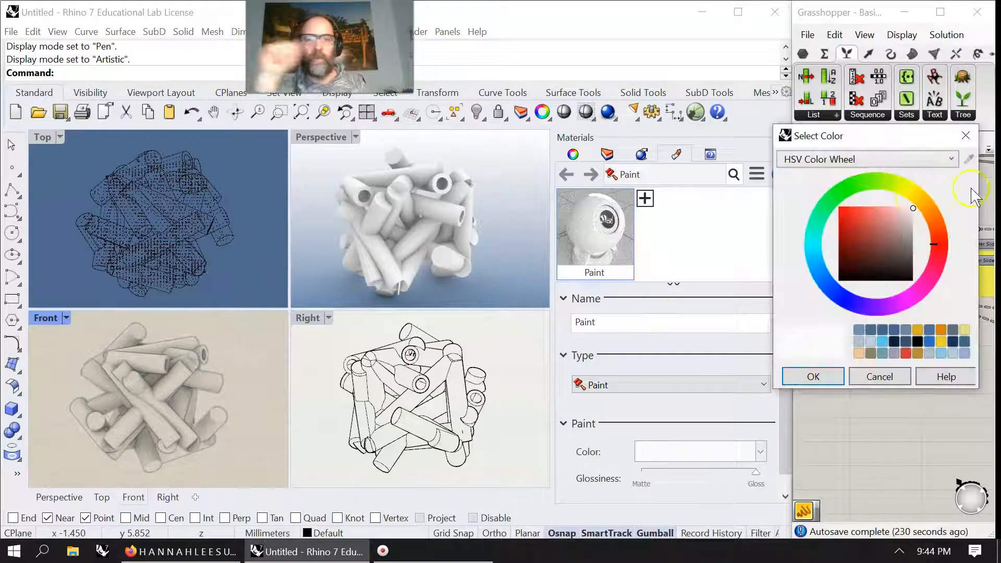
click(916, 193)
mouse_move(891, 228)
mouse_down()
mouse_move(852, 218)
mouse_move(838, 225)
mouse_move(844, 238)
mouse_move(844, 218)
mouse_up()
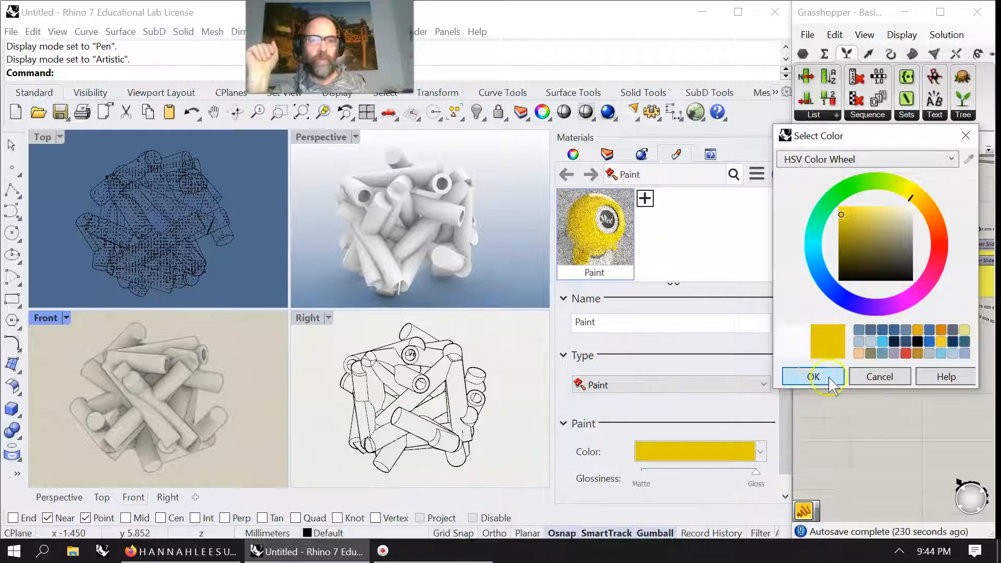
click(818, 378)
Assign the yellow Paint material to the pipe polysurfaces in the Perspective view
right_click(589, 230)
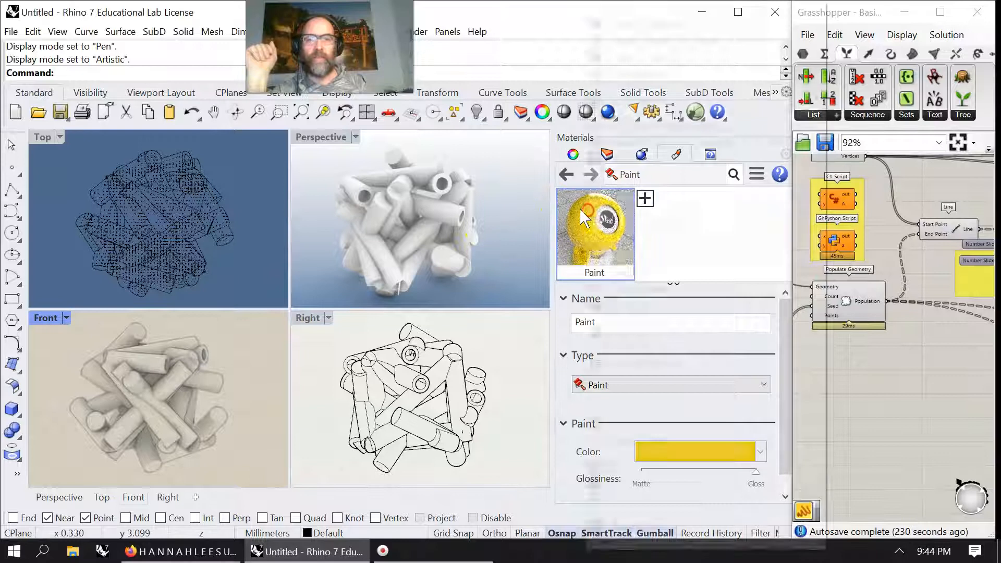
click(640, 26)
click(431, 222)
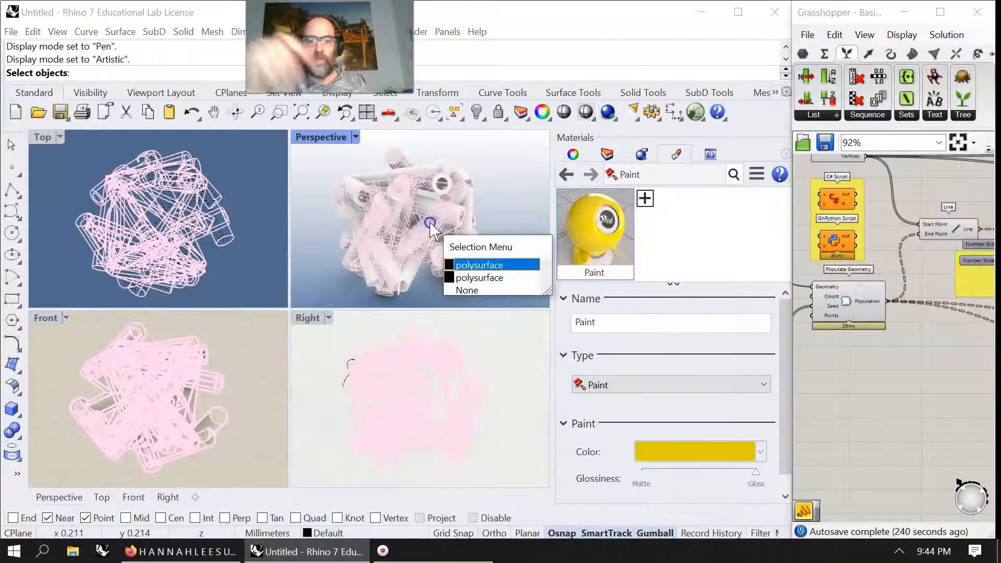
click(453, 241)
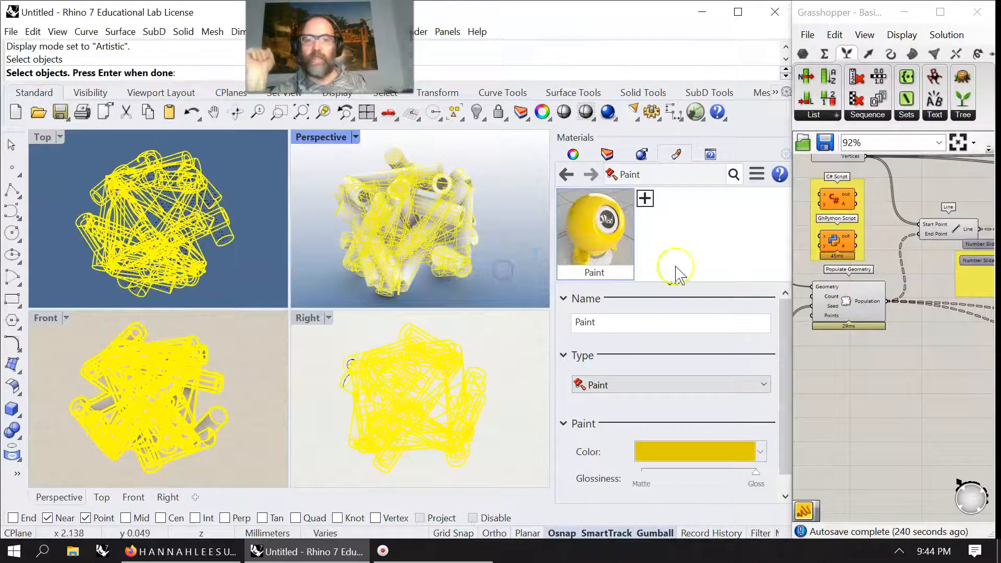
click(840, 369)
click(320, 196)
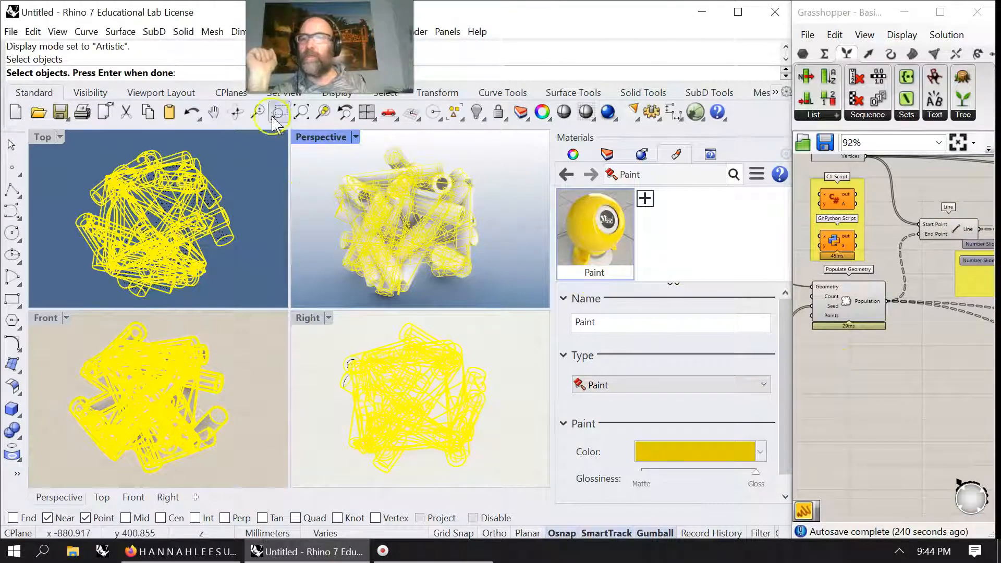
right_click(480, 277)
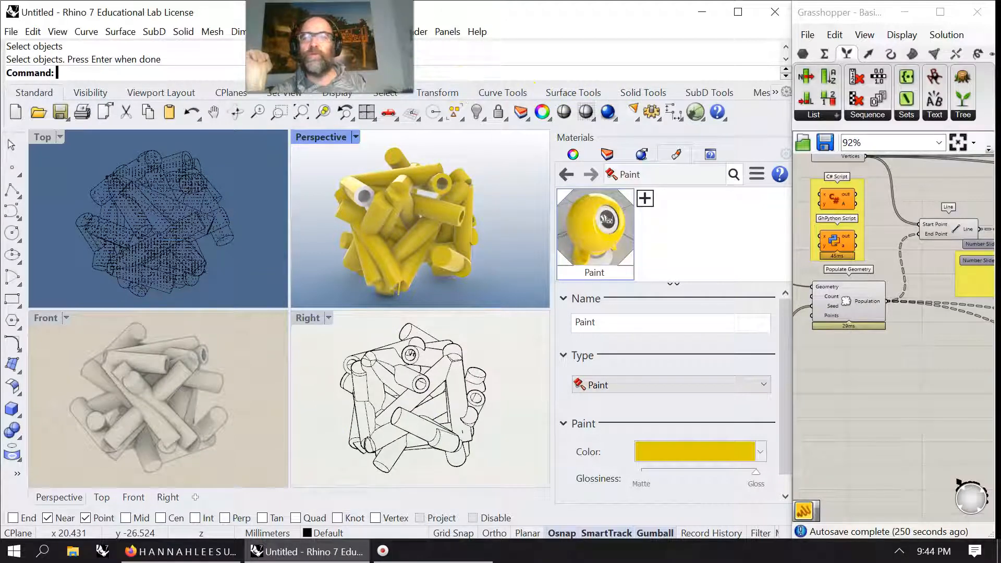
Run environment map analysis on all pipe objects and move its options window clear of the viewports
click(374, 31)
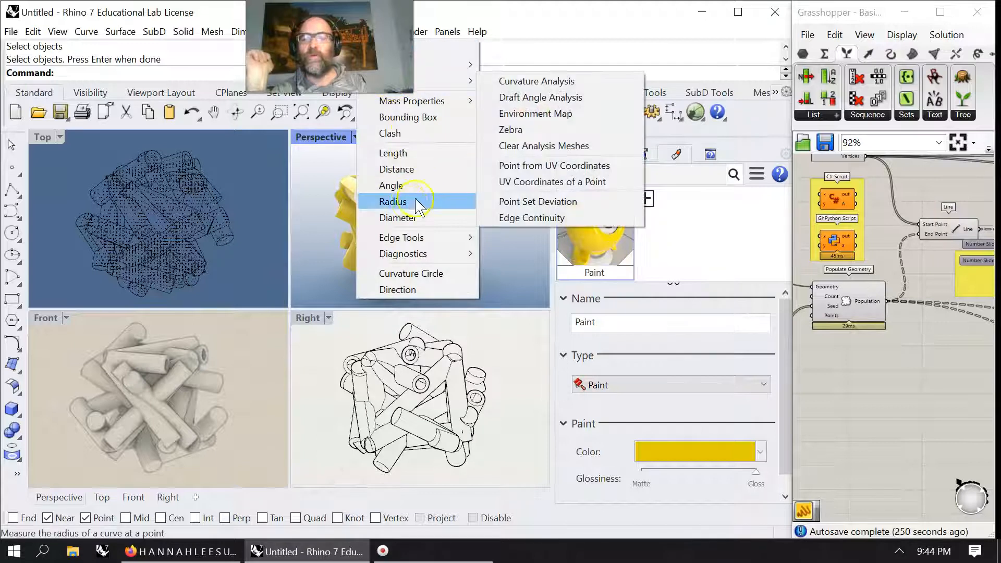
mouse_move(448, 81)
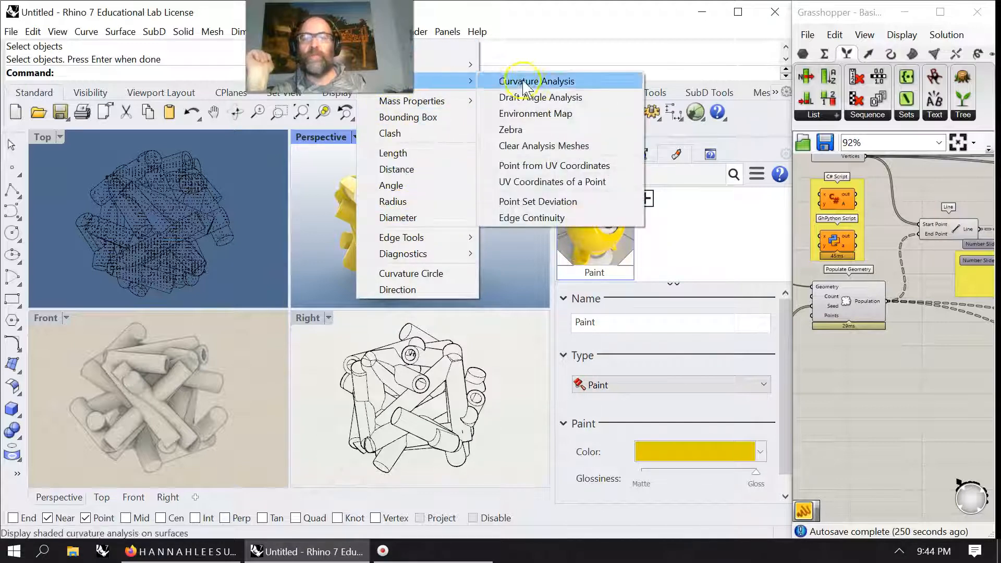
click(536, 113)
key(ctrl+a)
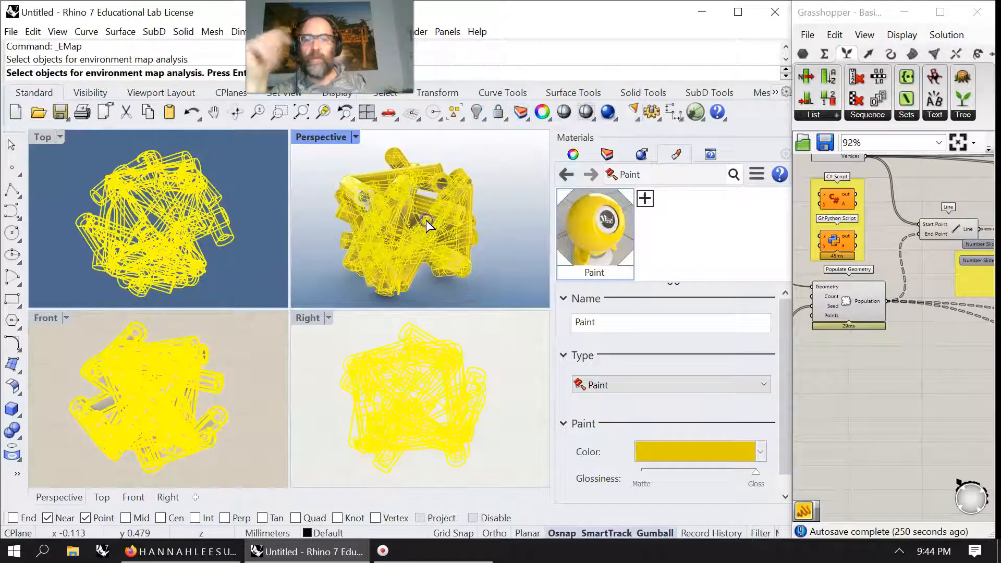
key(Return)
mouse_move(510, 361)
mouse_down()
mouse_move(518, 505)
mouse_move(496, 502)
mouse_up()
right_drag(404, 255, 425, 227)
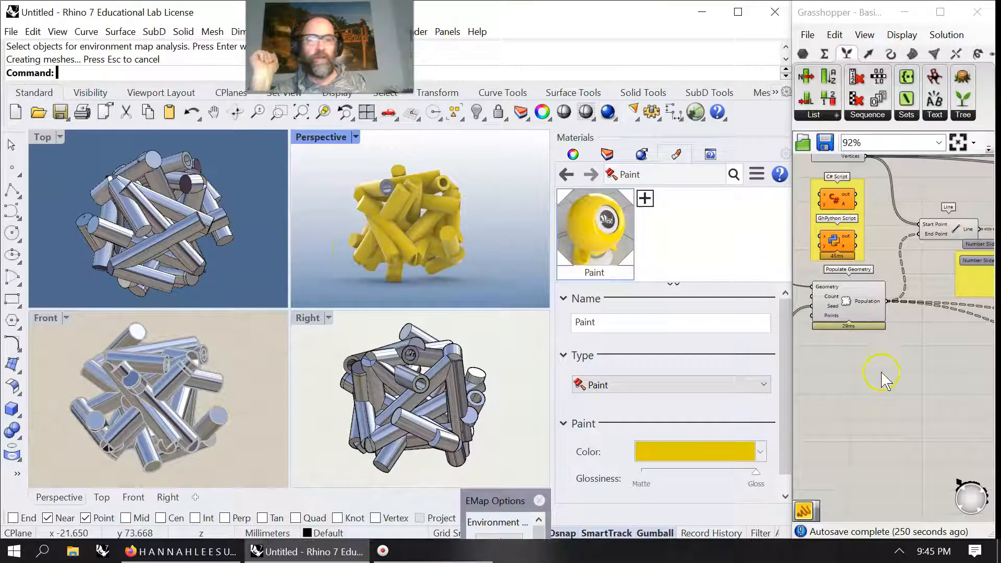
Widen the Grasshopper window over the materials area and bring the start of the definition into view beside the pipes
right_drag(882, 380, 852, 391)
drag(788, 373, 546, 364)
mouse_move(588, 405)
right_down()
mouse_move(715, 454)
mouse_move(781, 438)
right_up()
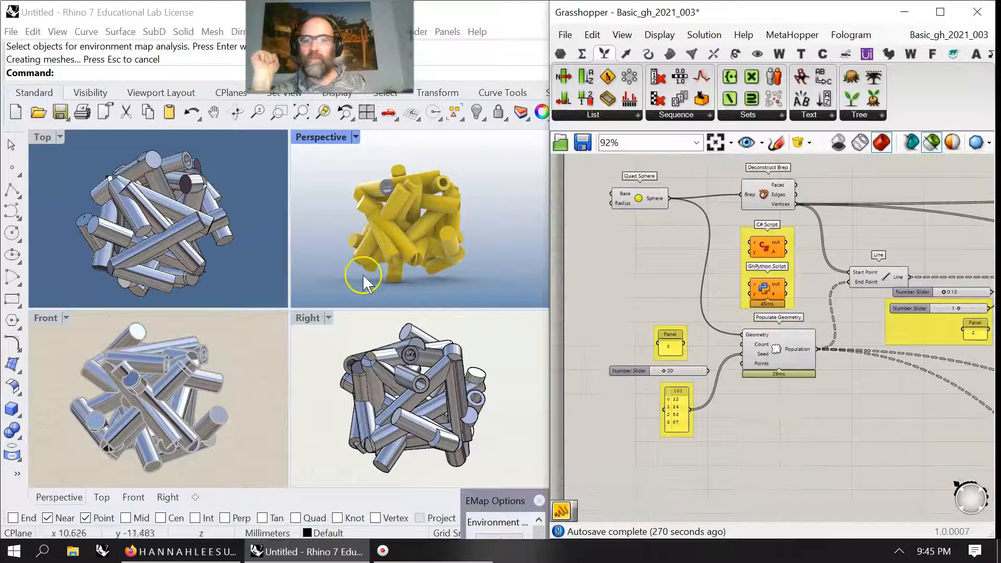
right_drag(409, 264, 375, 233)
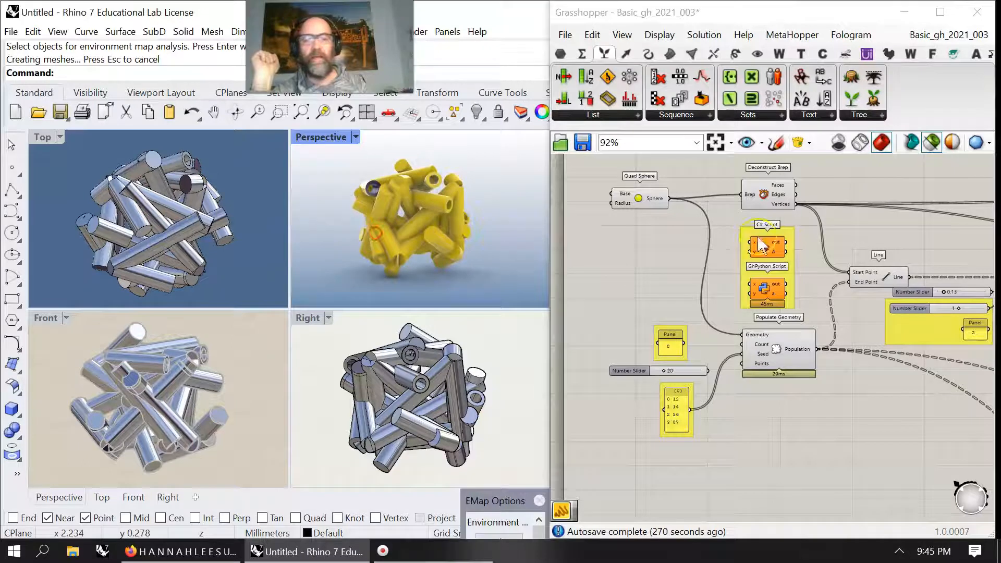
Review the Quad Sphere and Deconstruct Brep components by highlighting their geometry in the viewports
click(640, 200)
right_drag(675, 266, 638, 247)
click(738, 180)
right_drag(770, 182, 726, 202)
right_drag(777, 255, 734, 263)
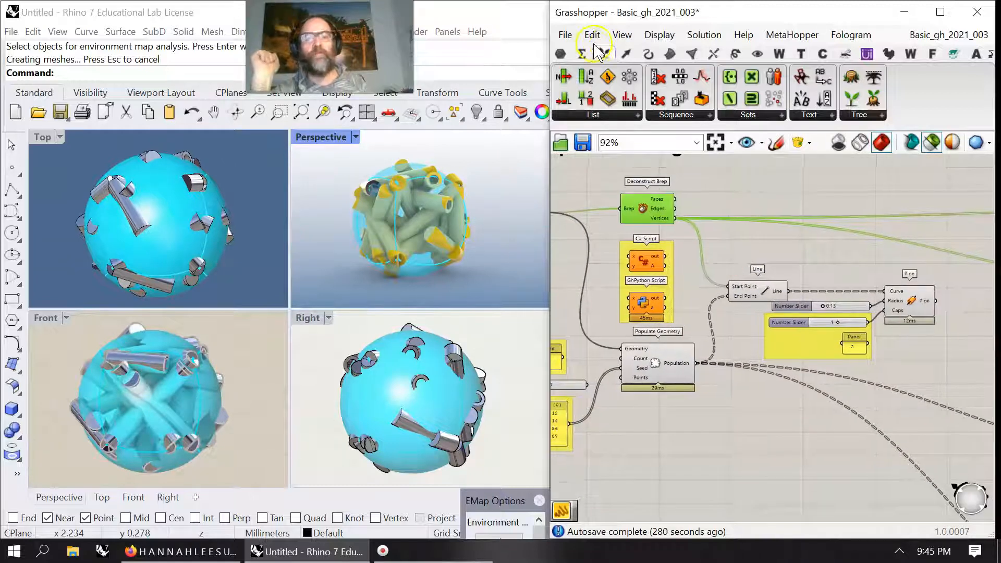
Add a point Deconstruct component fed by the Deconstruct Brep vertices and inspect its X, Y and Z outputs
click(626, 54)
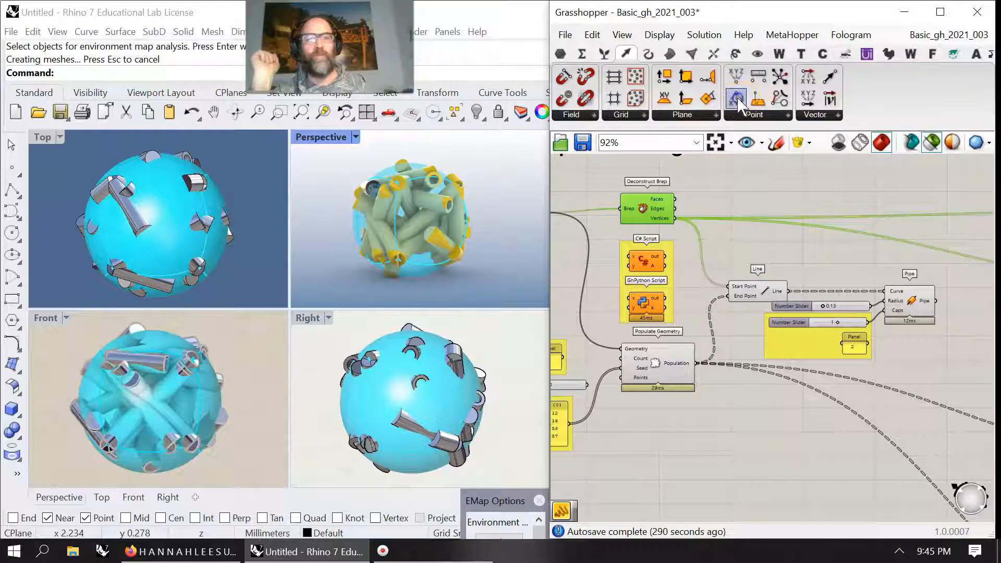
click(719, 202)
mouse_move(745, 192)
mouse_down()
mouse_move(742, 182)
mouse_move(708, 183)
mouse_move(754, 181)
mouse_up()
mouse_move(764, 185)
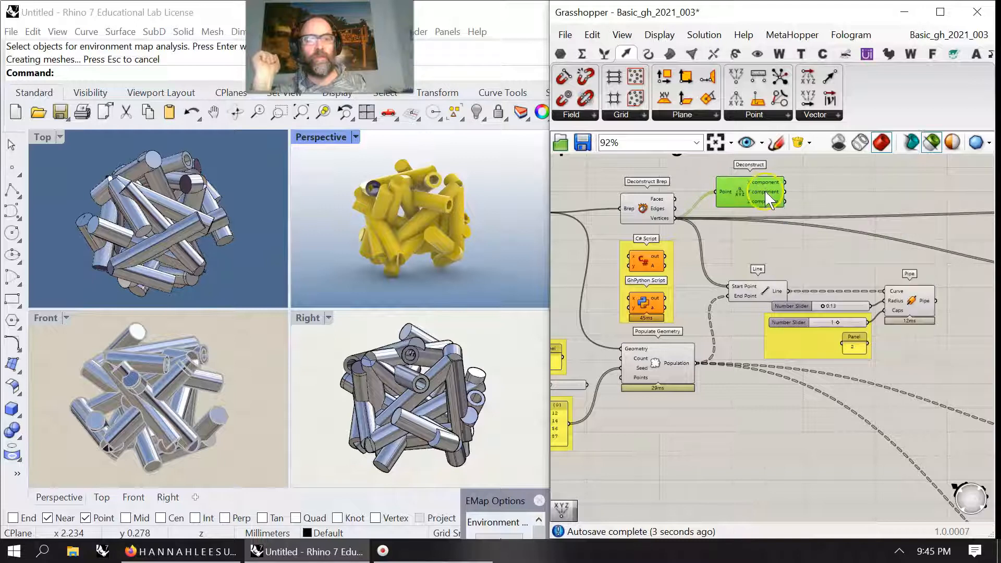
mouse_move(770, 212)
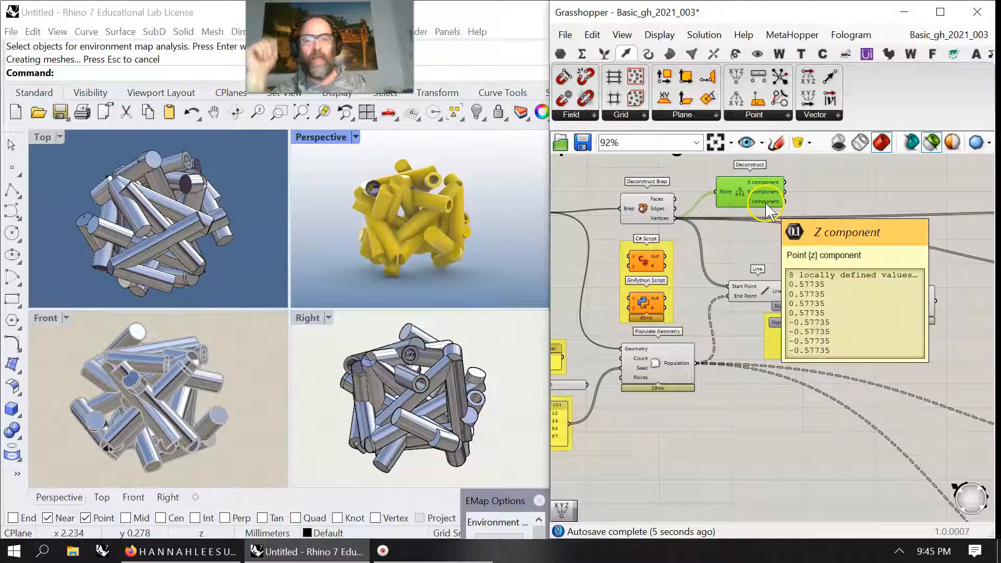
Move the group of C# and GhPython scripts beside the Deconstruct component, check the Line component, and return the group to its place
drag(670, 287, 870, 218)
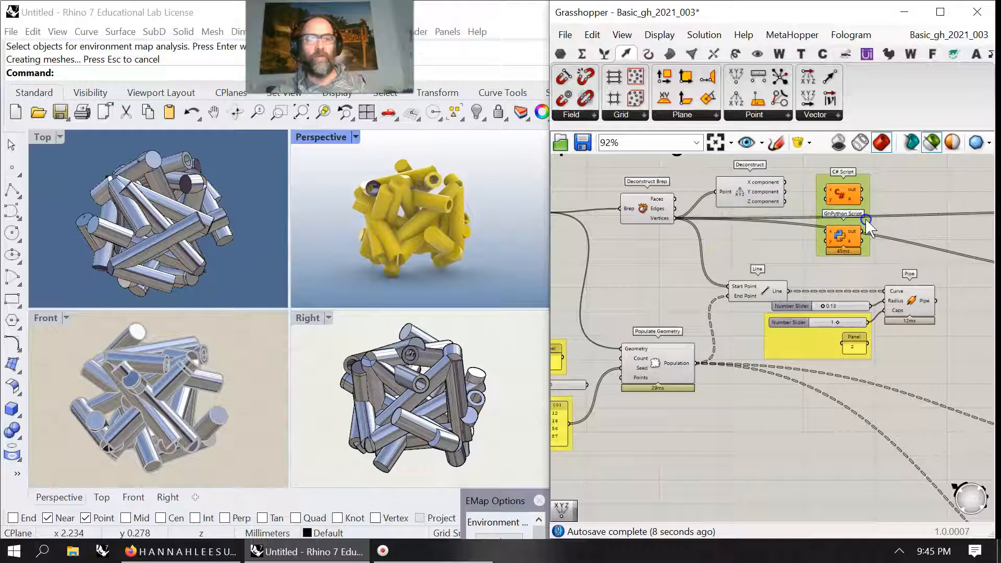
click(763, 300)
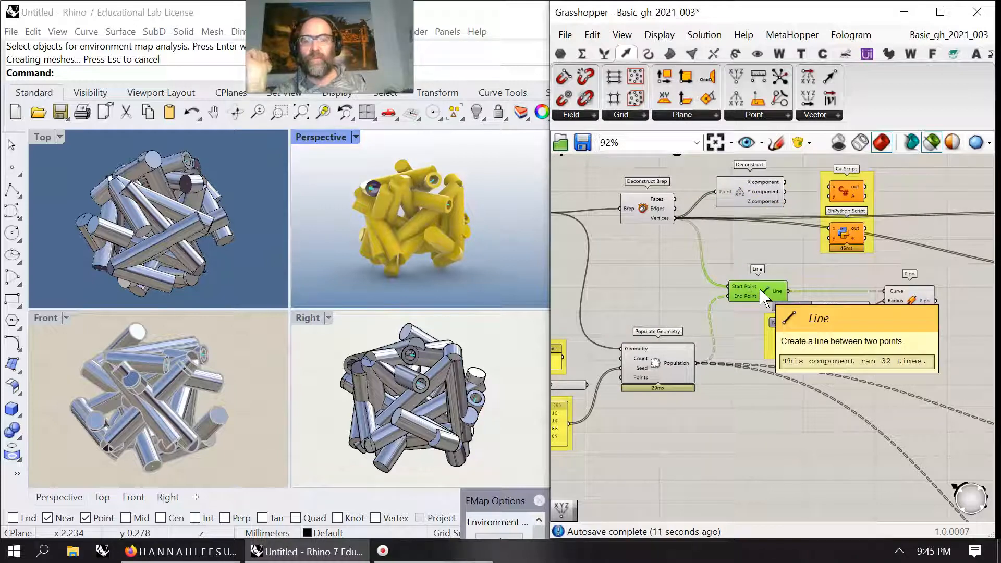
click(759, 302)
drag(871, 228, 670, 290)
Review the Populate Geometry, Line and Pipe components by highlighting their results in the viewports
right_drag(615, 365, 752, 312)
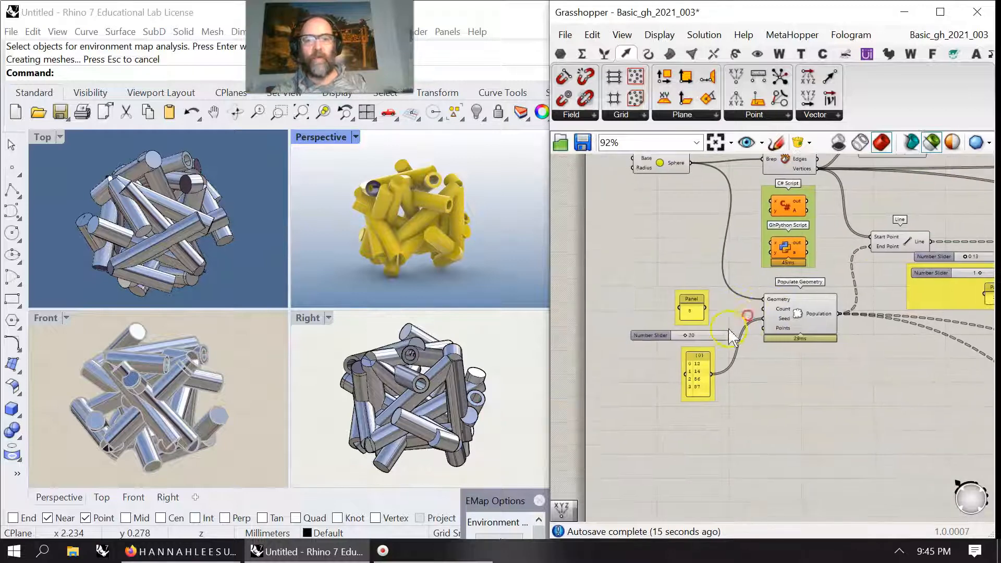
click(786, 309)
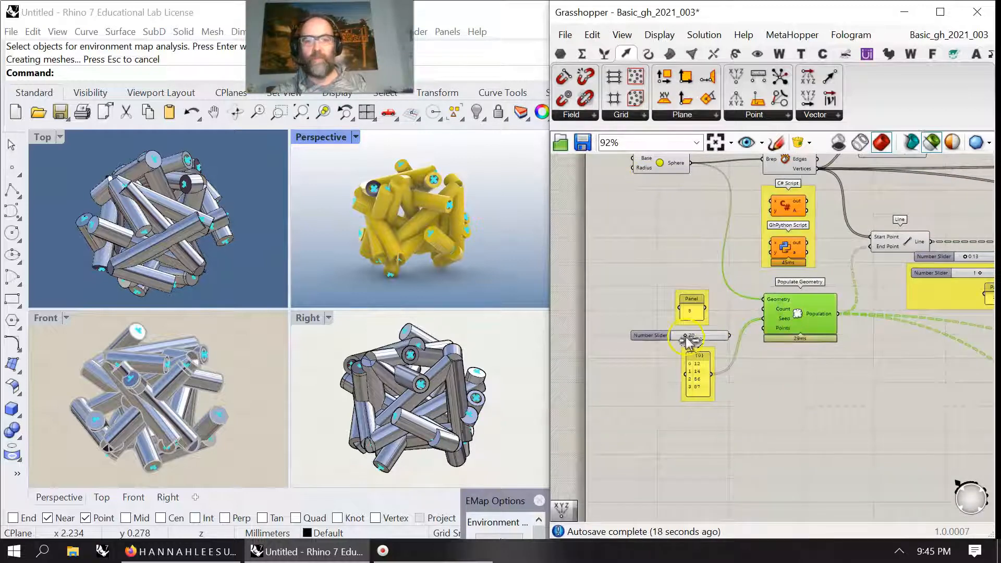
right_drag(781, 405, 630, 409)
click(726, 255)
click(872, 282)
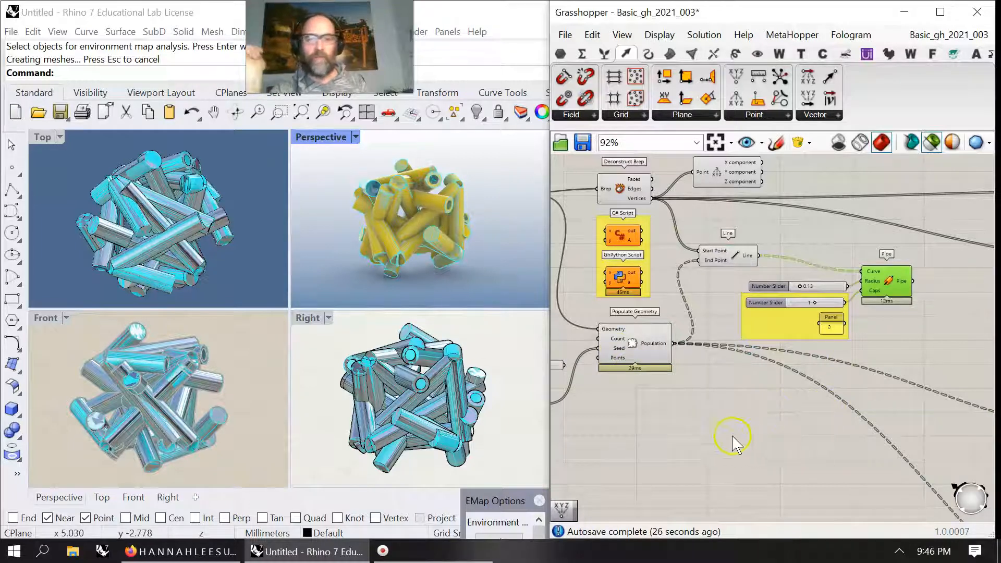
Examine the output panels and Param Viewers of vertices and populated points, tracing the data back to the seed list and Quad Sphere
scroll(714, 425, down, 5)
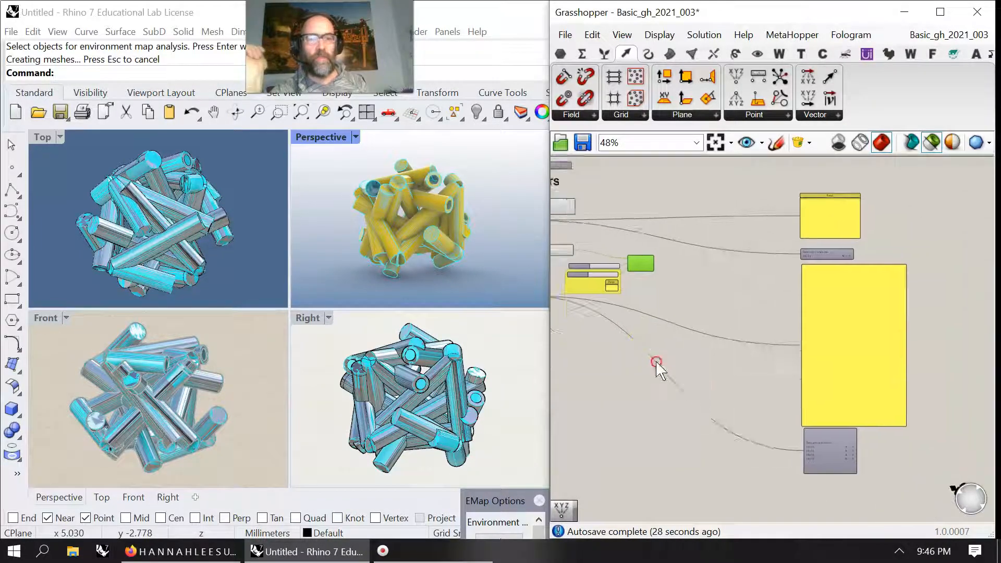
drag(831, 469, 760, 208)
drag(789, 260, 695, 235)
scroll(683, 261, up, 5)
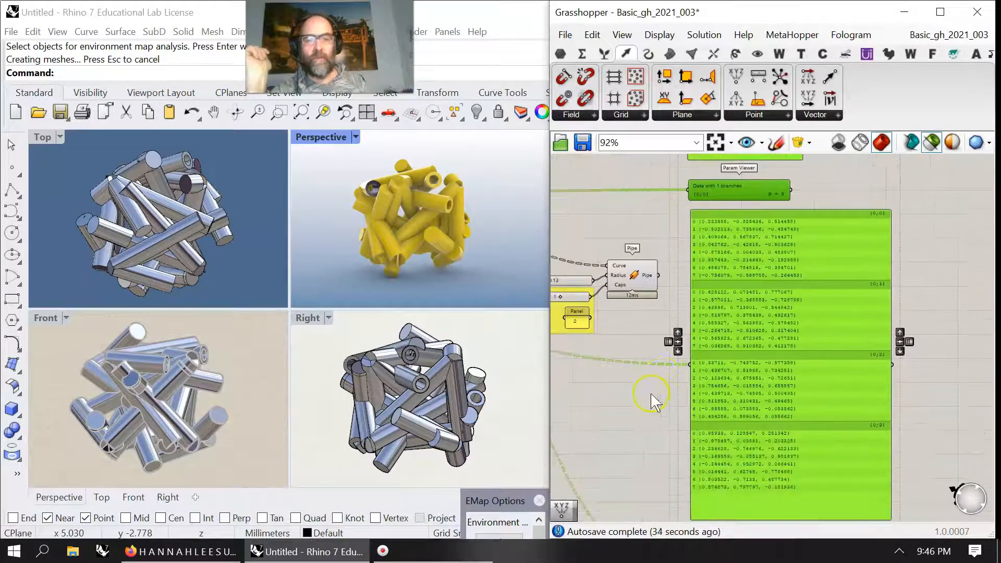
right_drag(642, 397, 757, 283)
right_drag(618, 311, 795, 389)
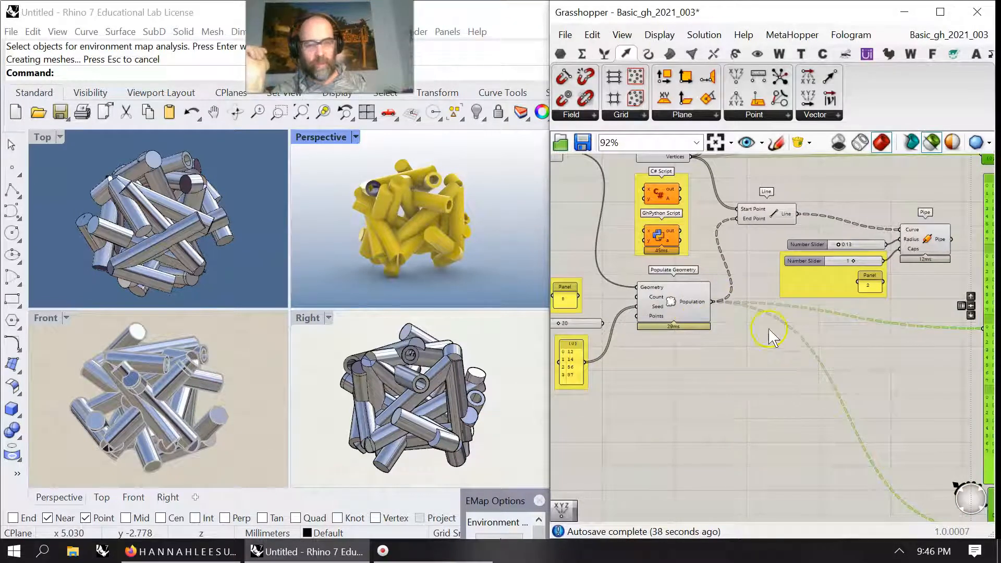
right_drag(745, 387, 827, 429)
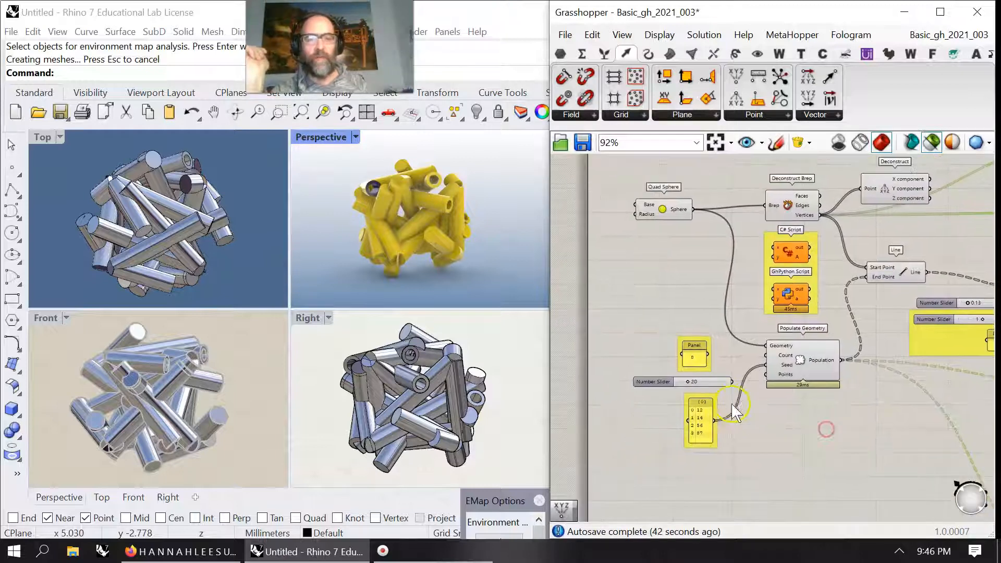
right_drag(652, 253, 725, 272)
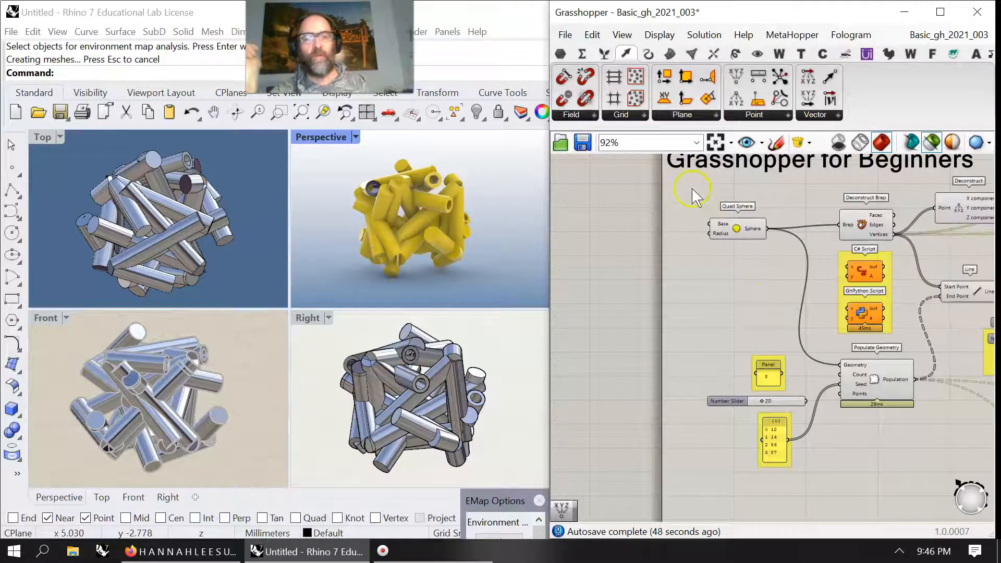
Group all components of the definition together, including the title and output panels
scroll(798, 307, down, 4)
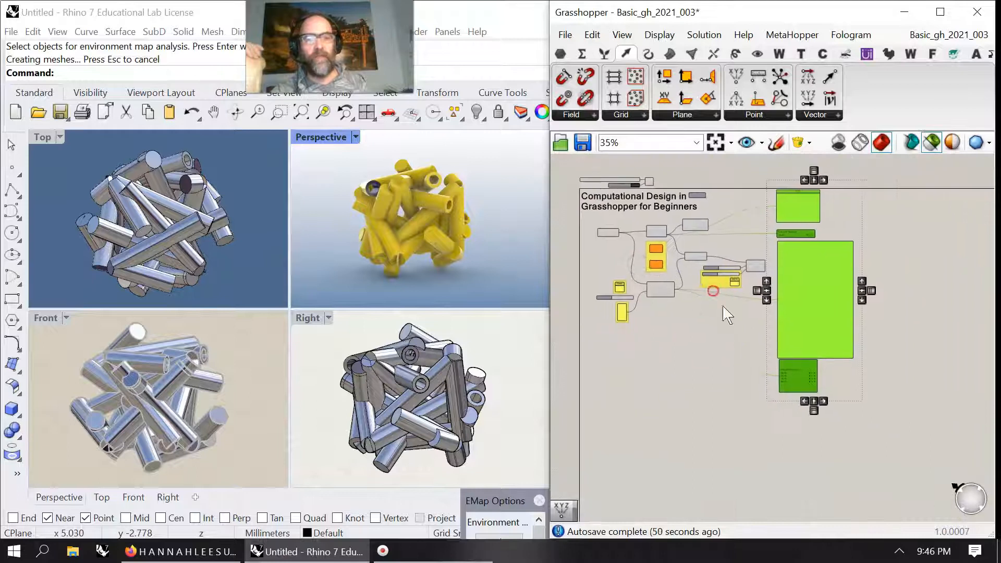
right_drag(673, 347, 674, 376)
drag(918, 467, 578, 178)
right_click(578, 178)
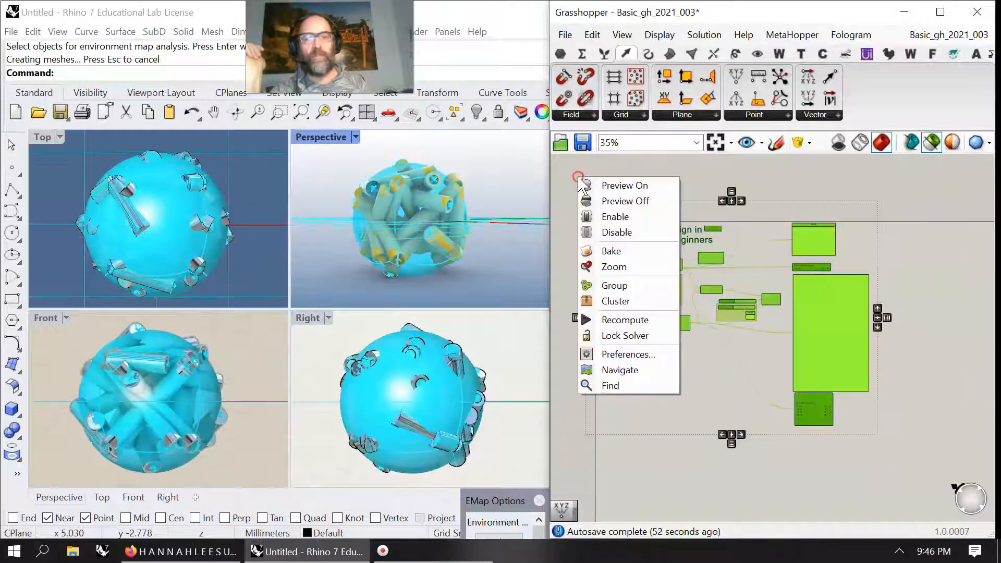
click(611, 285)
Recolor the new group light cyan and shift it down slightly to line up with the canvas page border
right_click(771, 413)
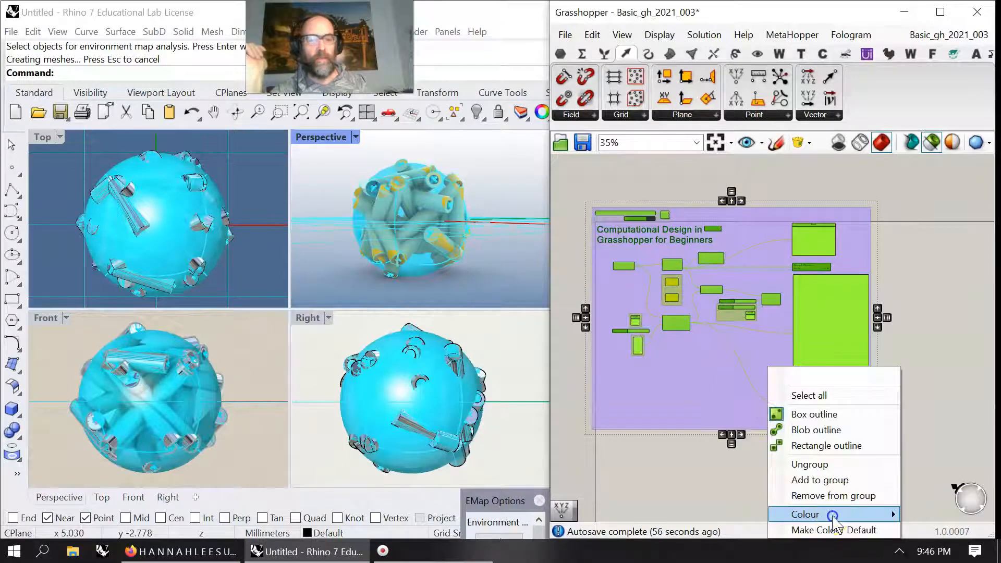
mouse_move(792, 514)
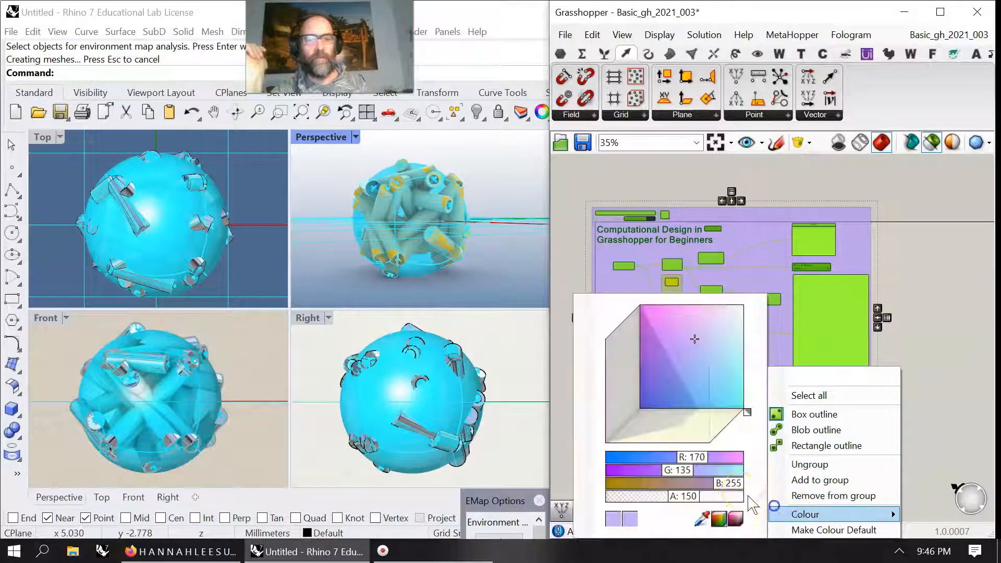
click(745, 411)
click(668, 502)
click(947, 354)
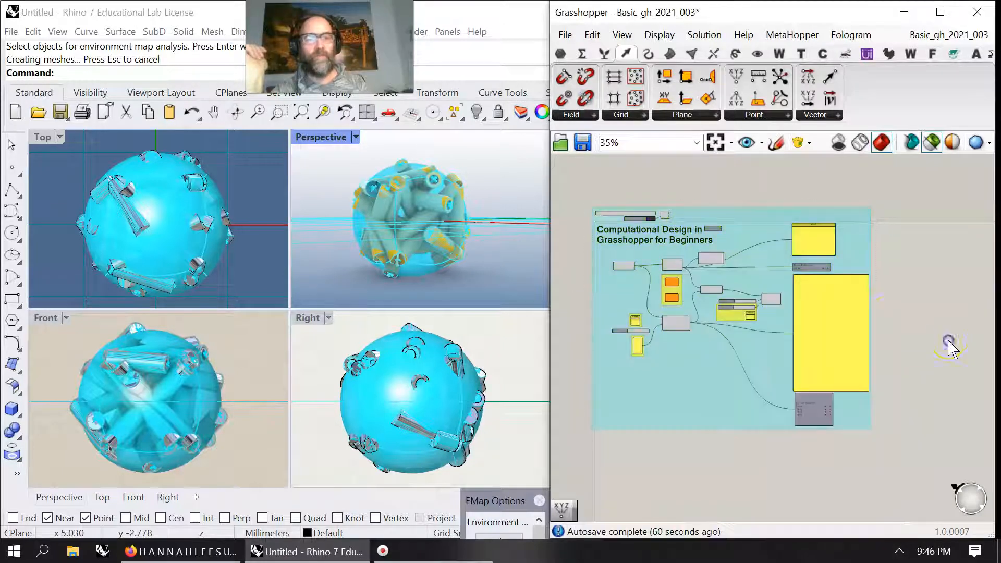
mouse_move(772, 286)
mouse_down()
mouse_move(770, 309)
mouse_move(773, 296)
mouse_up()
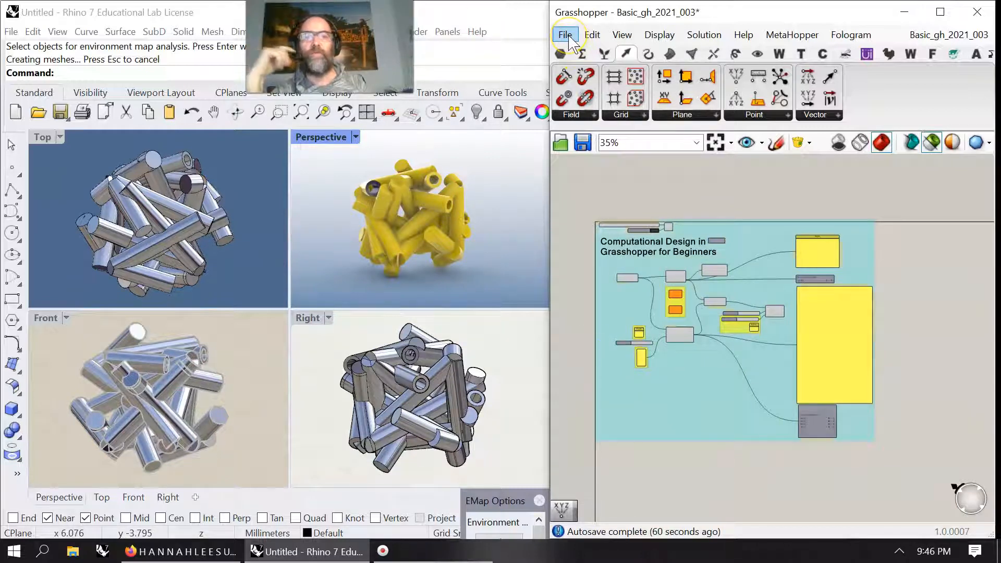
Frame the whole grouped definition on the canvas and open the Grasshopper document's file commands
click(651, 229)
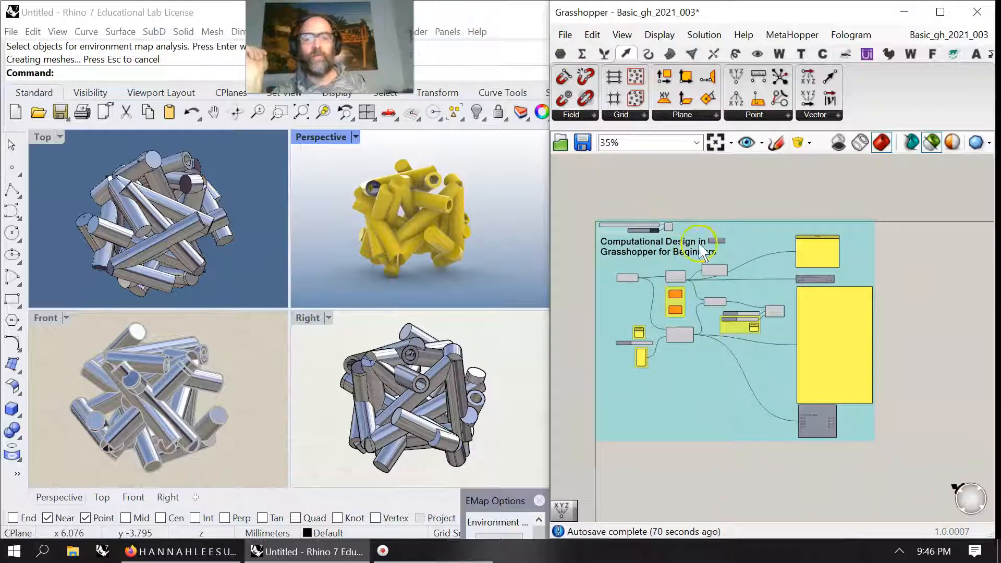
scroll(687, 322, up, 2)
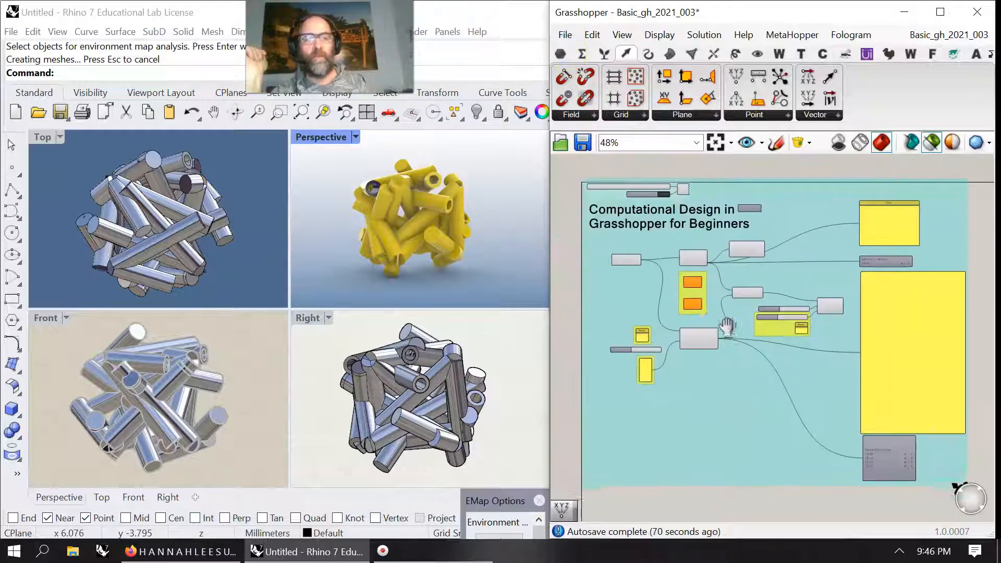
right_drag(728, 326, 717, 311)
click(565, 34)
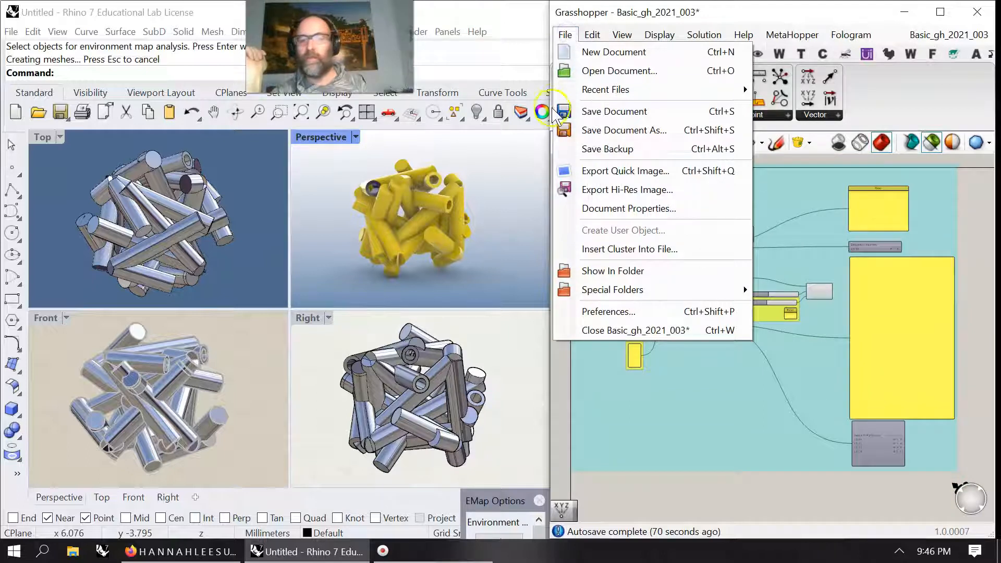